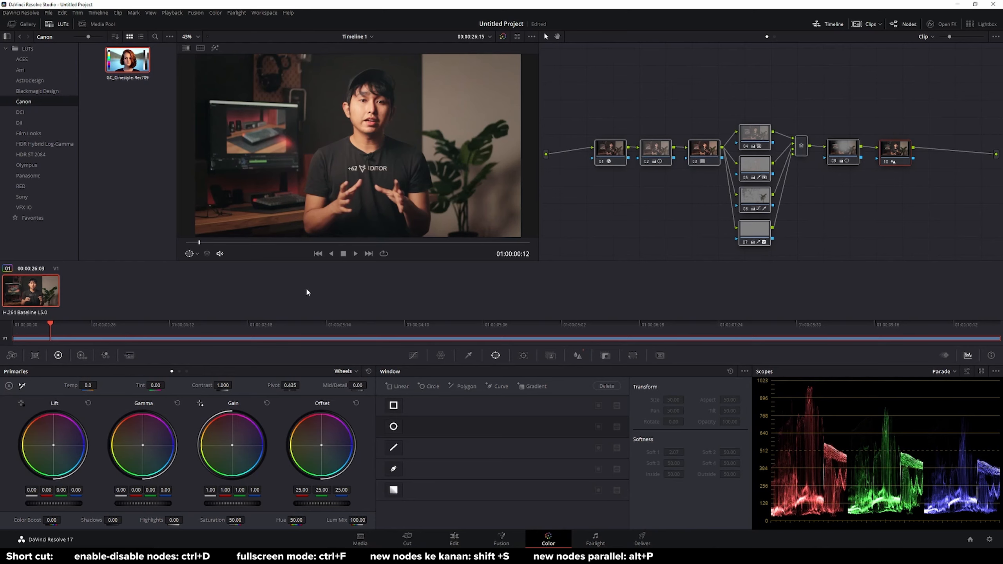
Step: Select all nodes in the graph and toggle them off, on and off again to compare the graded and original image
drag(603, 84, 901, 251)
key(ctrl+d)
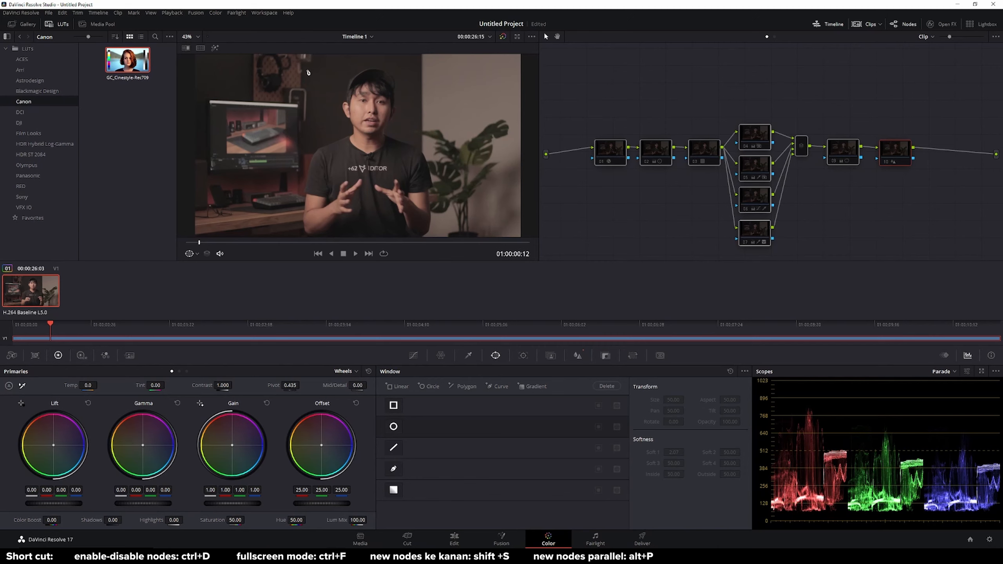
key(ctrl+d)
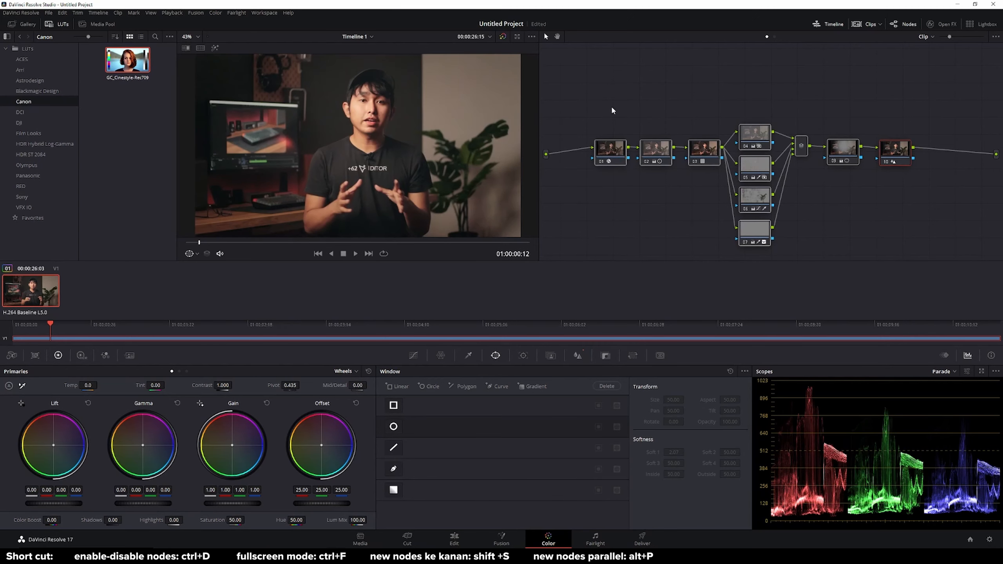
key(ctrl+d)
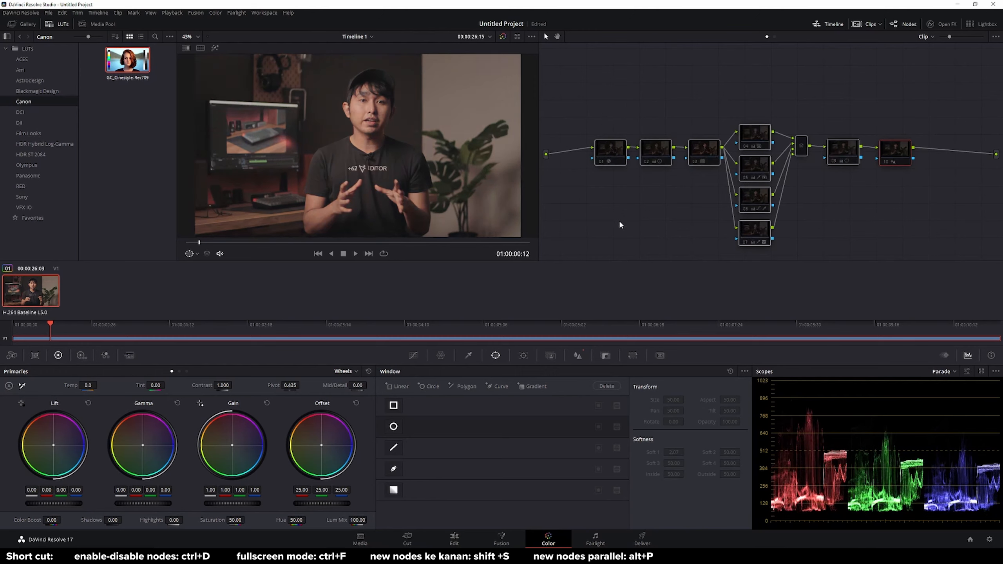
Step: Enable the second and third nodes of the node chain
click(614, 148)
click(657, 152)
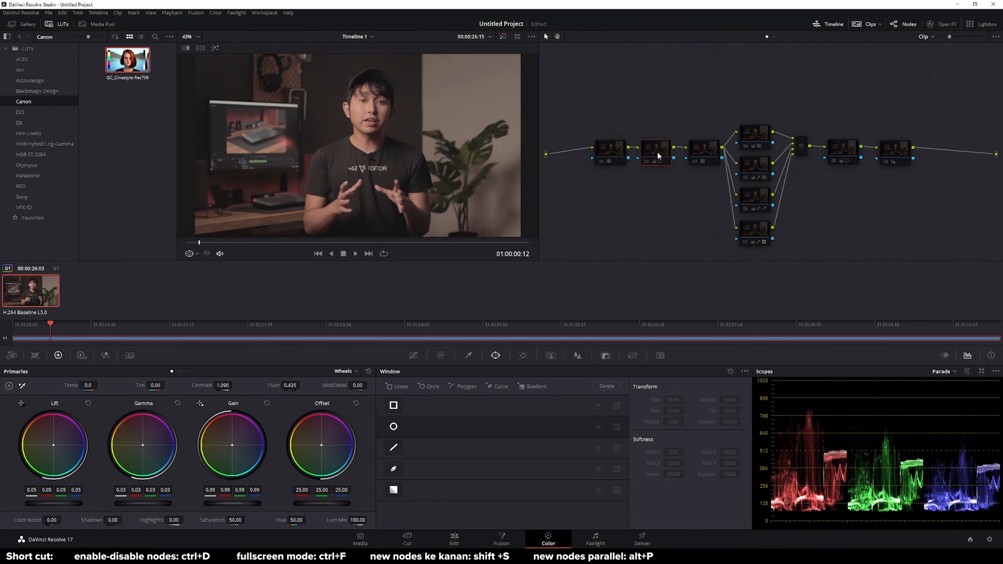
key(ctrl+d)
click(711, 153)
key(ctrl+d)
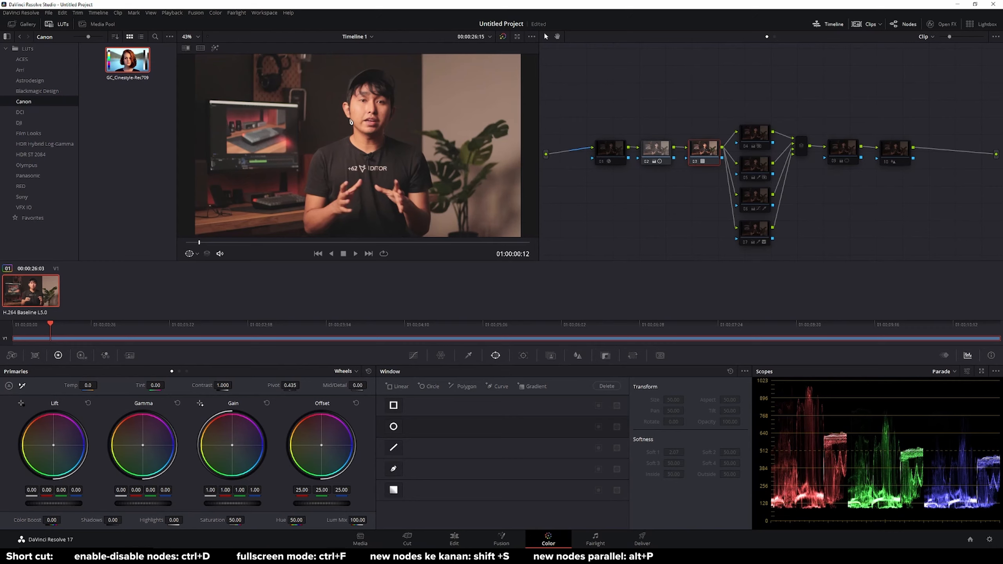
Step: Toggle the second and third nodes off and back on to compare their combined effect on the image
drag(707, 121, 671, 171)
key(ctrl+d)
click(702, 150)
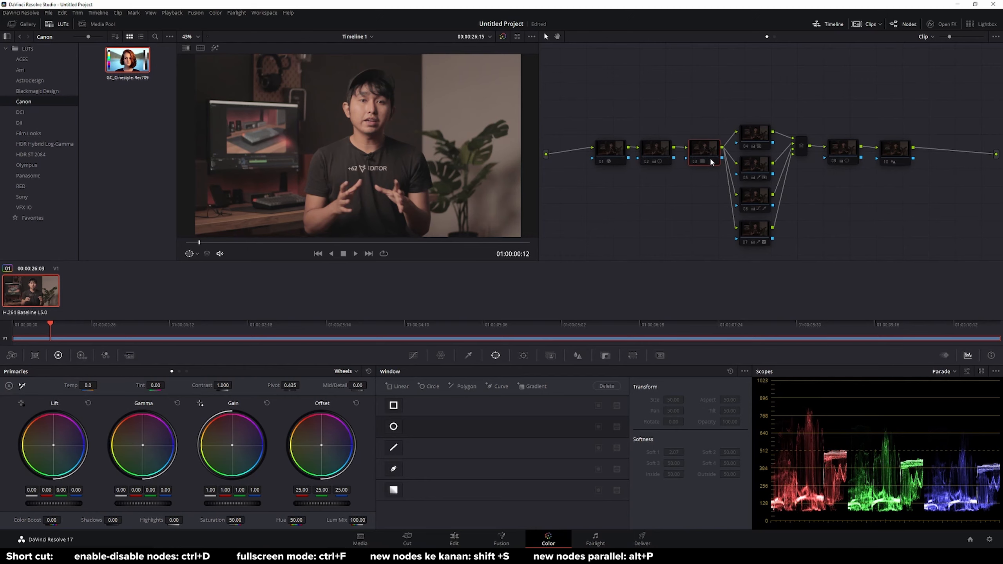
key(ctrl+d)
click(647, 154)
key(ctrl+d)
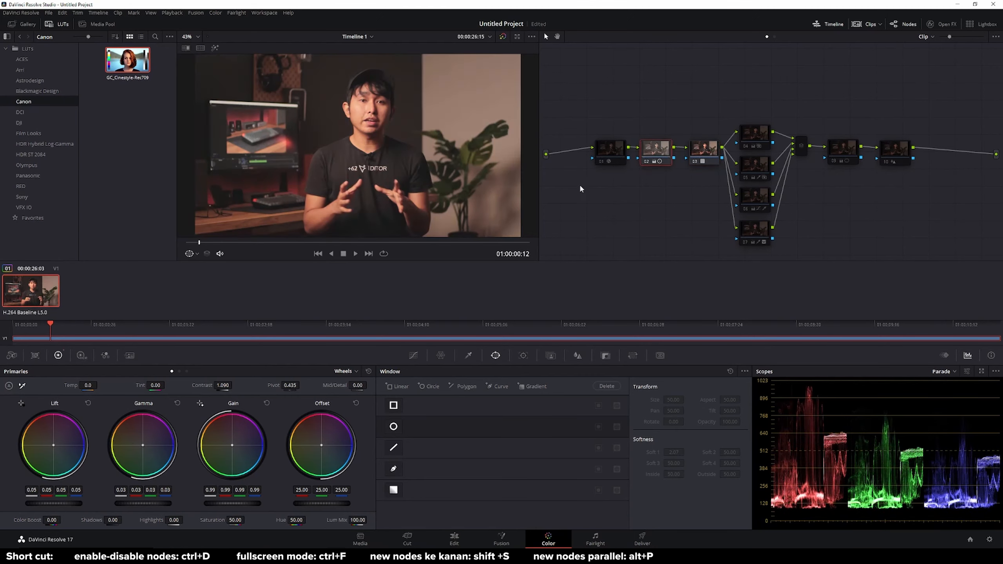
Step: Enable the four parallel nodes between the third node and the parallel mixer
click(759, 130)
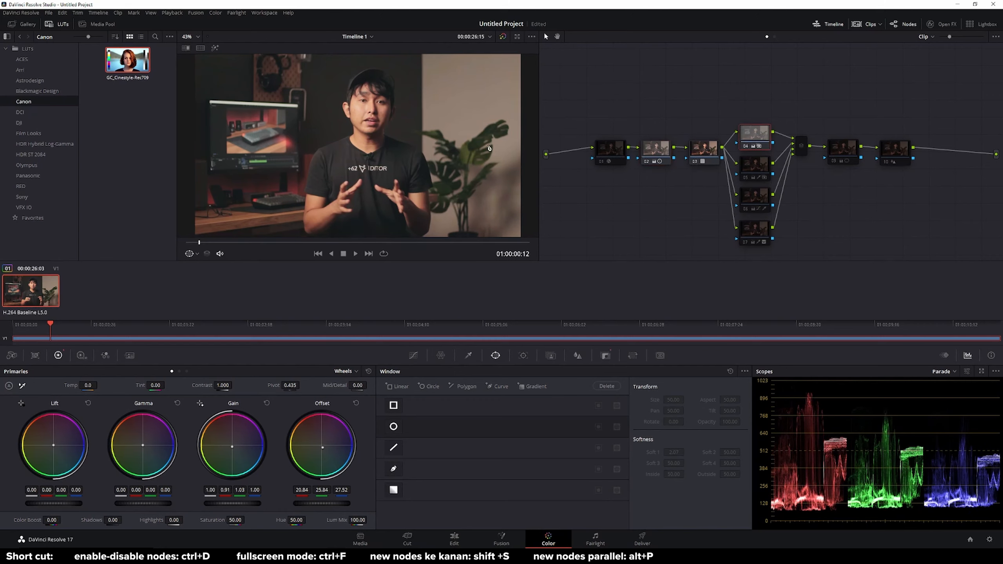
click(749, 168)
click(755, 199)
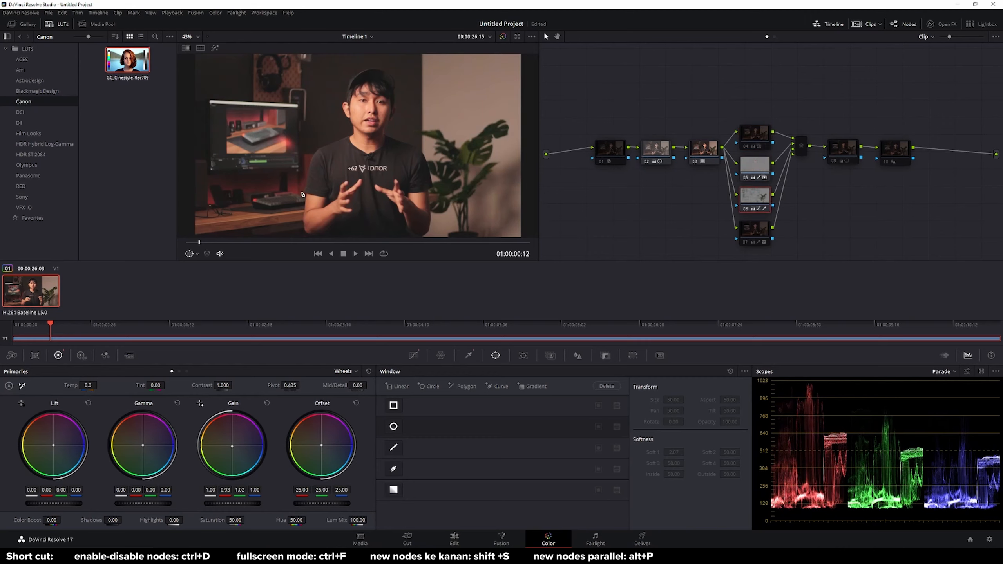
click(768, 241)
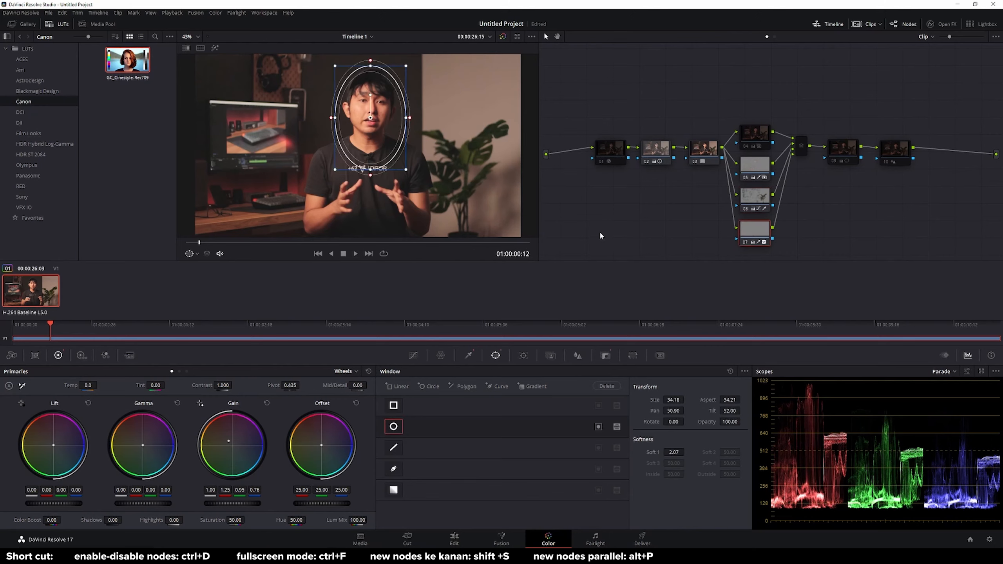
click(768, 139)
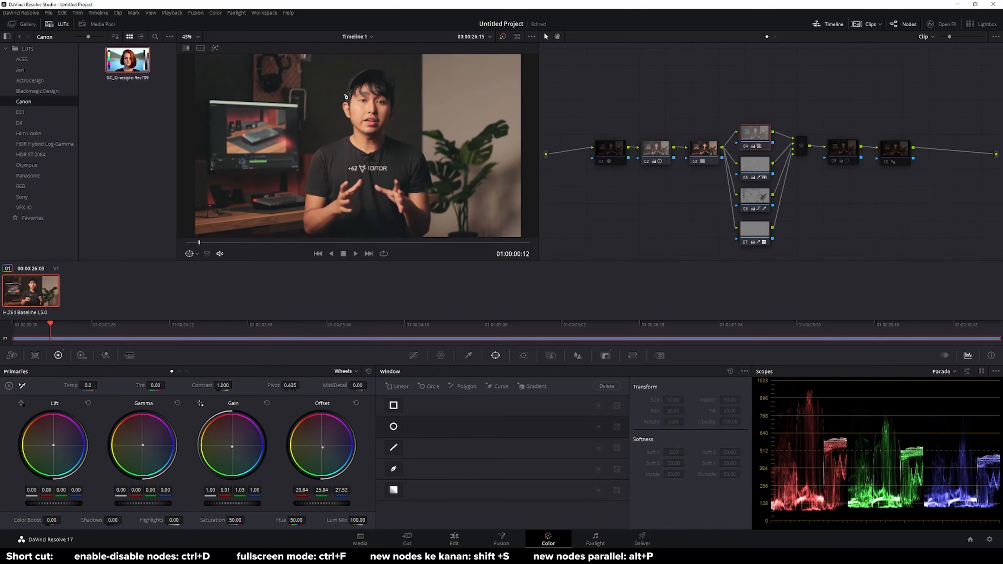
Step: Enable the circular vignette node and the final sharpening node after the parallel mixer, with the Curves displayed
click(851, 150)
key(ctrl+d)
key(ctrl+d)
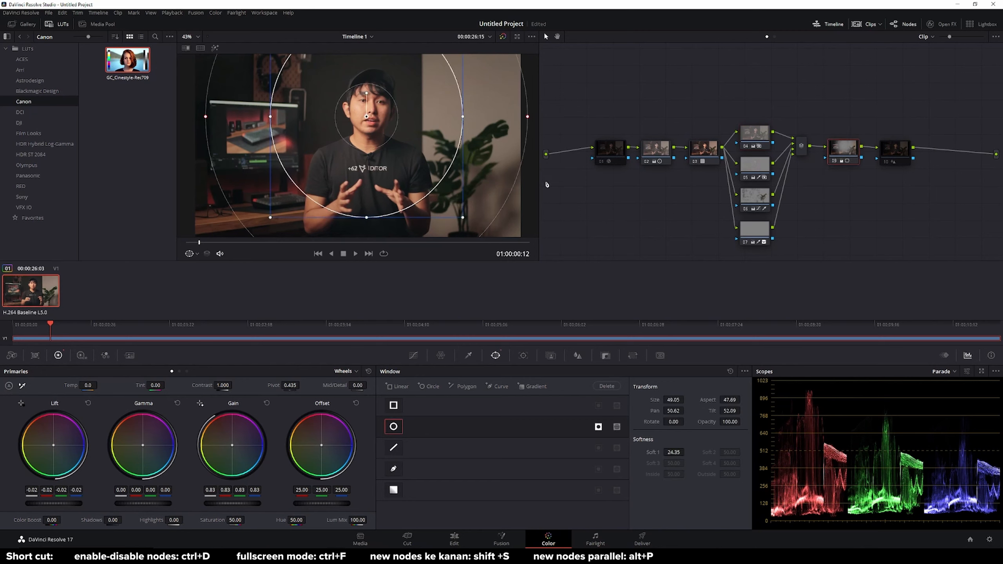
click(413, 355)
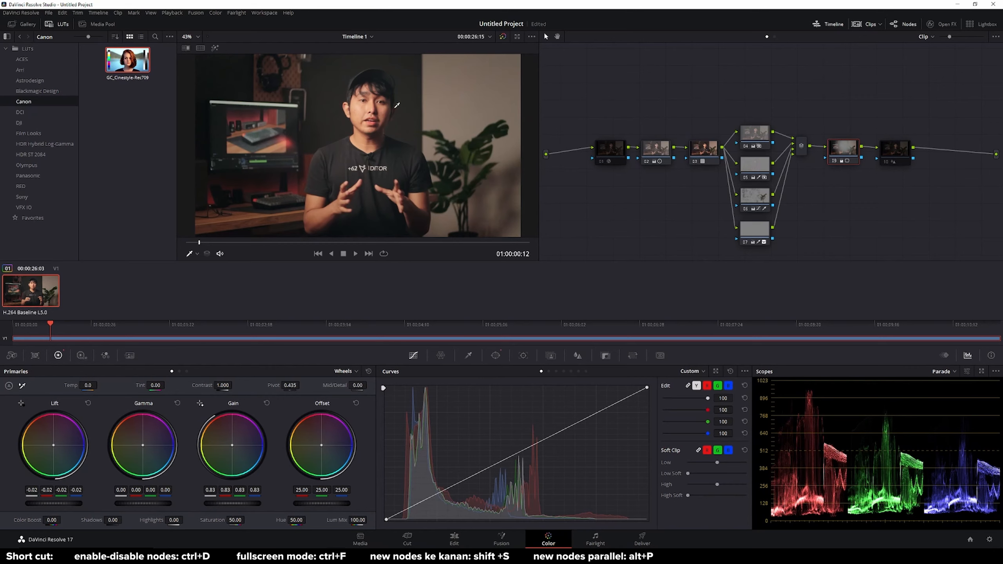
click(904, 156)
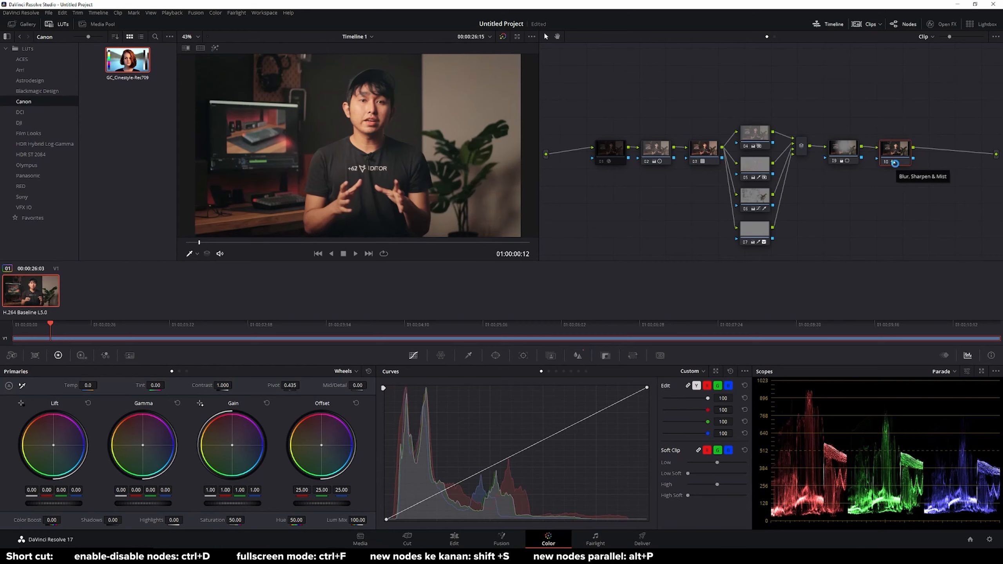
Step: Toggle the first node on and off to compare its effect on the image
click(610, 150)
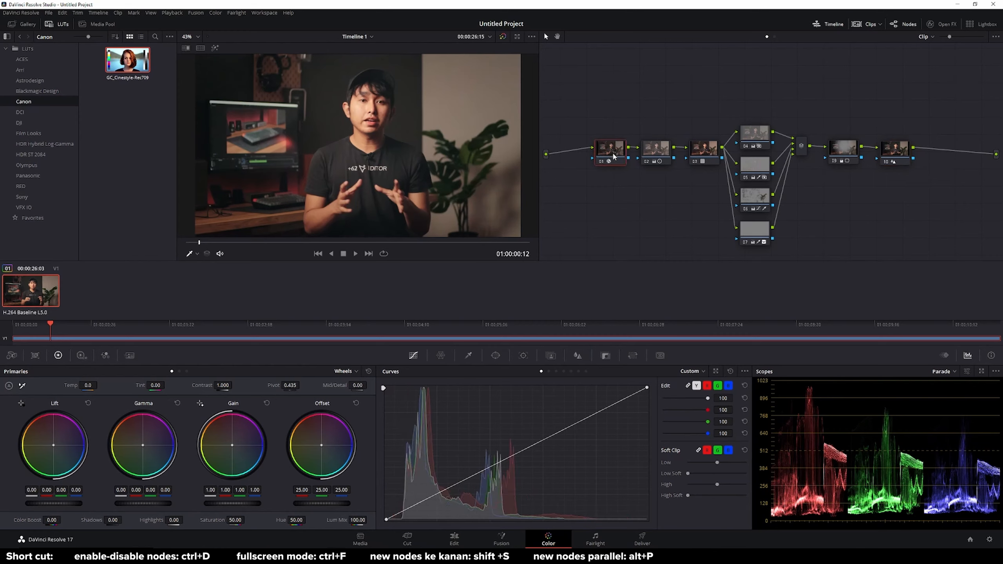
key(ctrl+d)
key(ctrl+d)
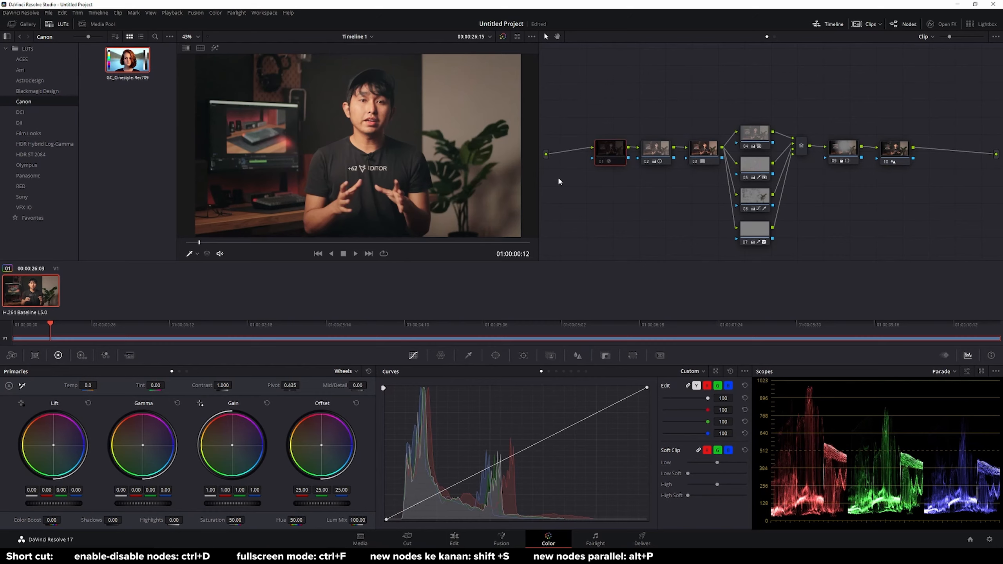
key(ctrl+d)
key(ctrl+d)
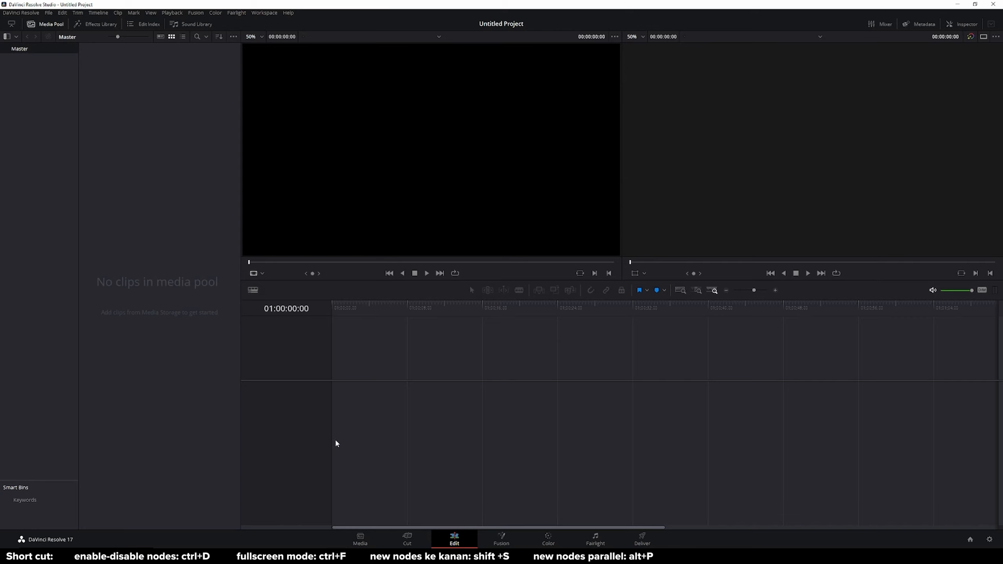
Step: Import MVI_9957.MOV from the Kamera Murah folder into the media pool and change the project frame rate to match it
key(alt+Tab)
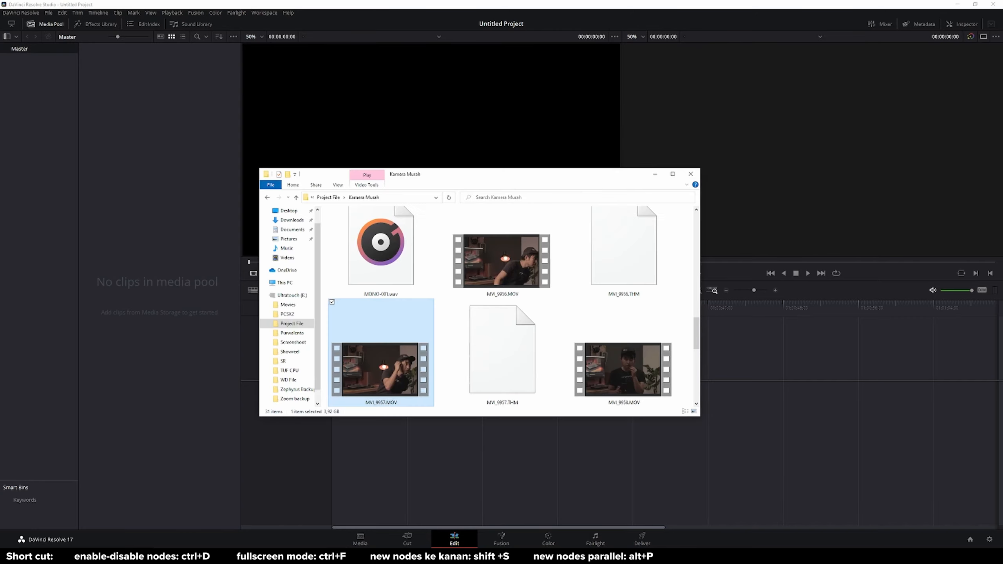
drag(375, 378, 144, 267)
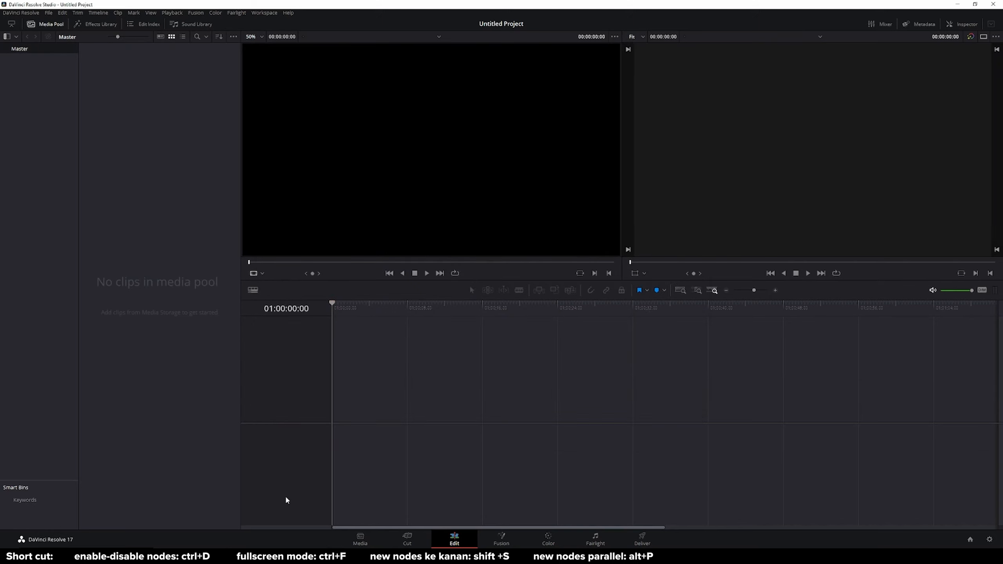
key(alt+Tab)
drag(373, 382, 155, 299)
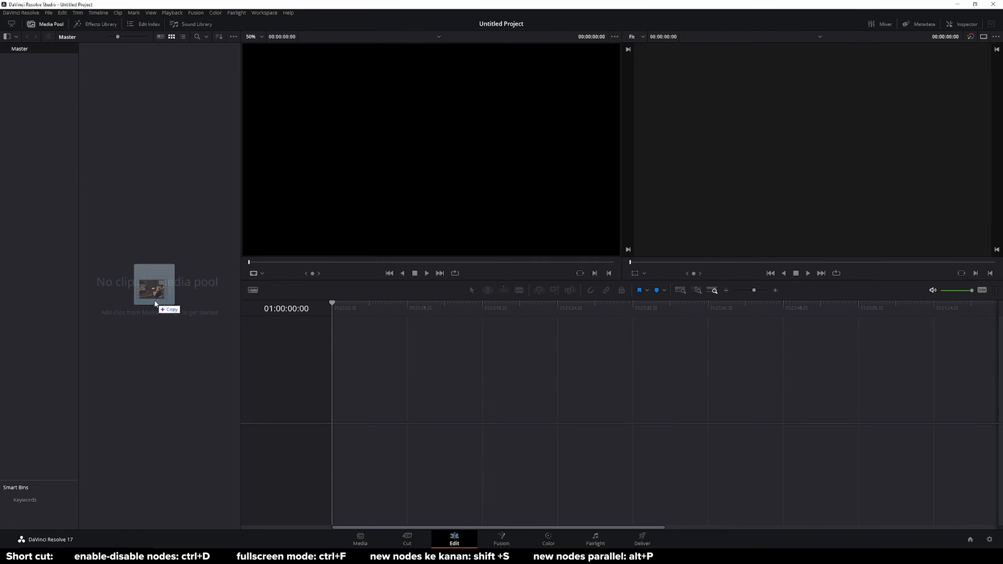
drag(155, 304, 155, 304)
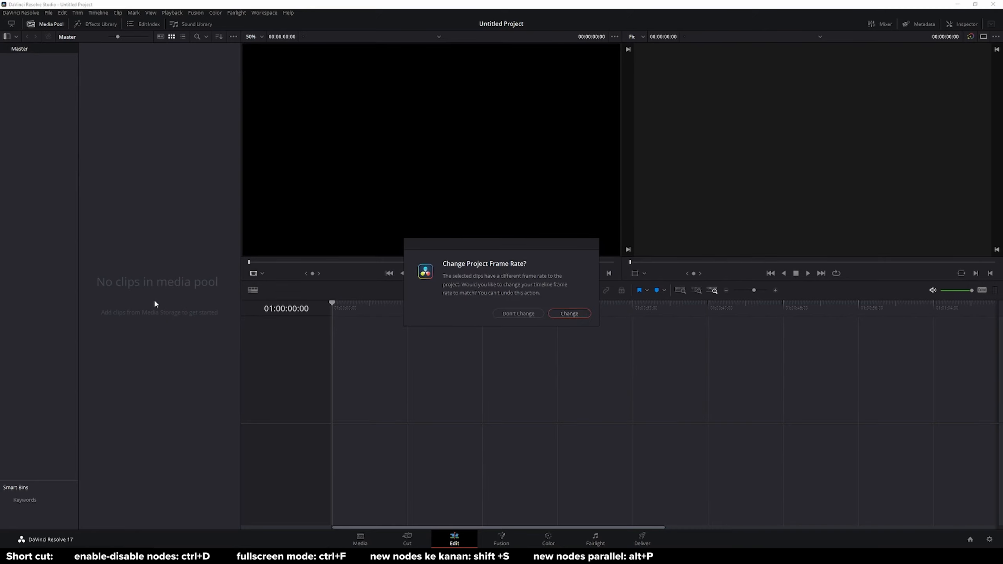
click(569, 314)
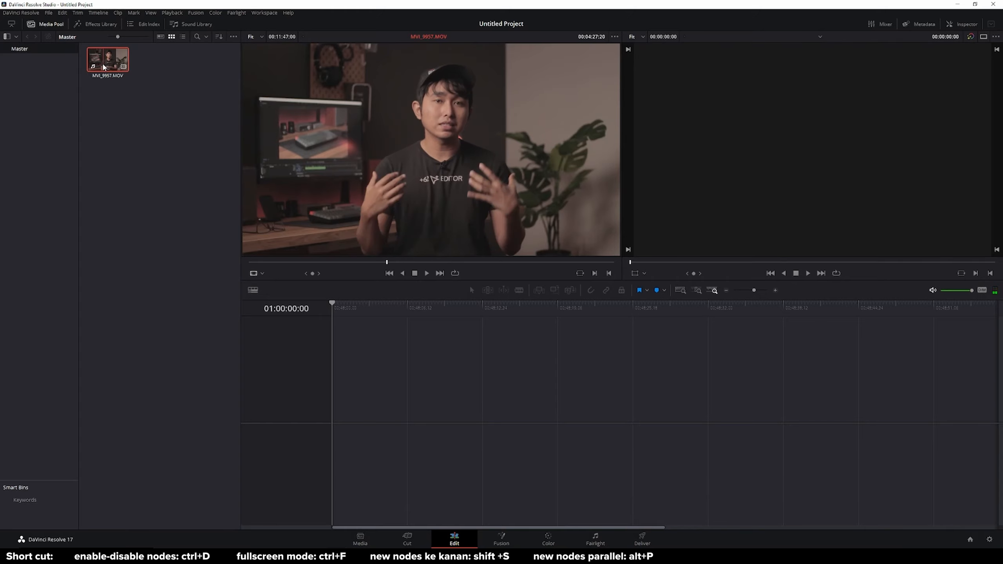
Step: Create a timeline from MVI_9957.MOV and trim the clip's start to 01:00:26:03
mouse_move(105, 67)
mouse_down()
mouse_move(323, 303)
mouse_move(345, 389)
mouse_move(344, 402)
mouse_move(332, 400)
mouse_up()
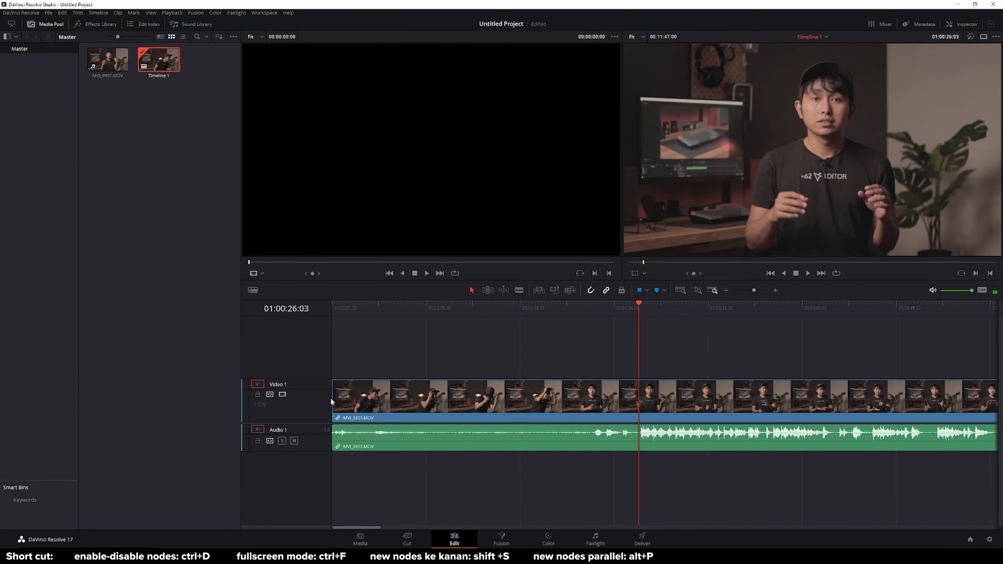
drag(332, 401, 639, 415)
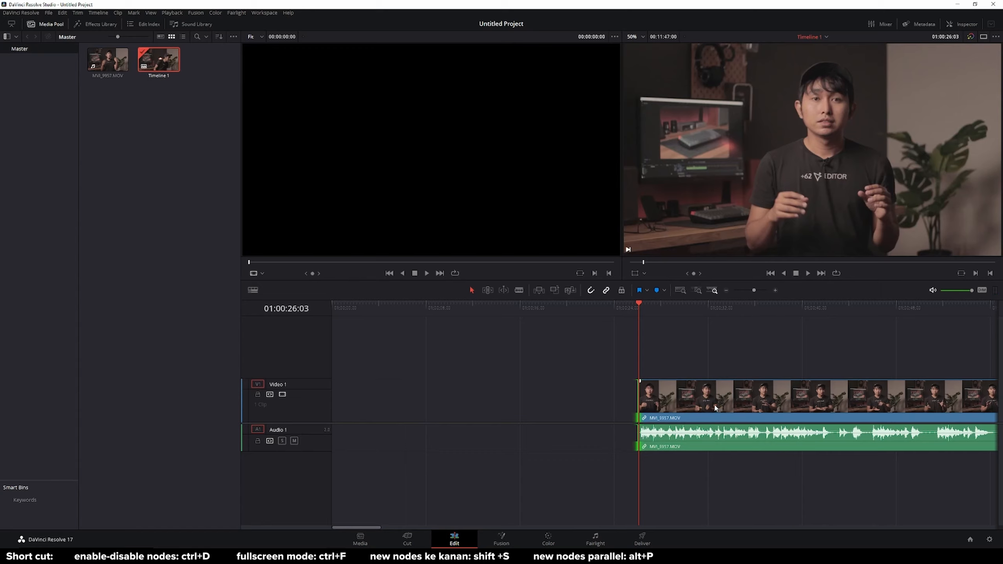
Step: Move the trimmed clip to the start of the timeline and return the playhead to 01:00:00:00
click(716, 408)
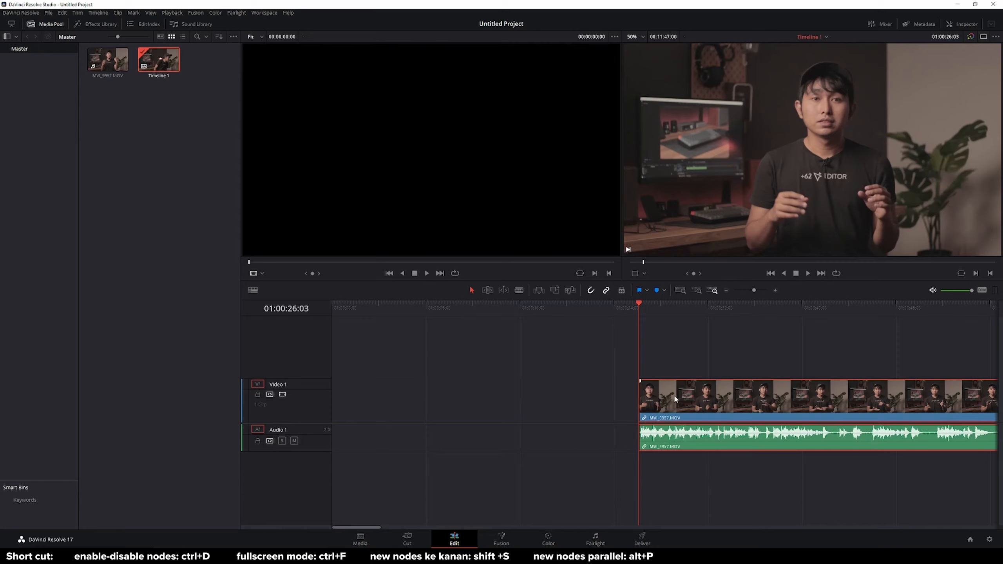
drag(675, 397, 369, 397)
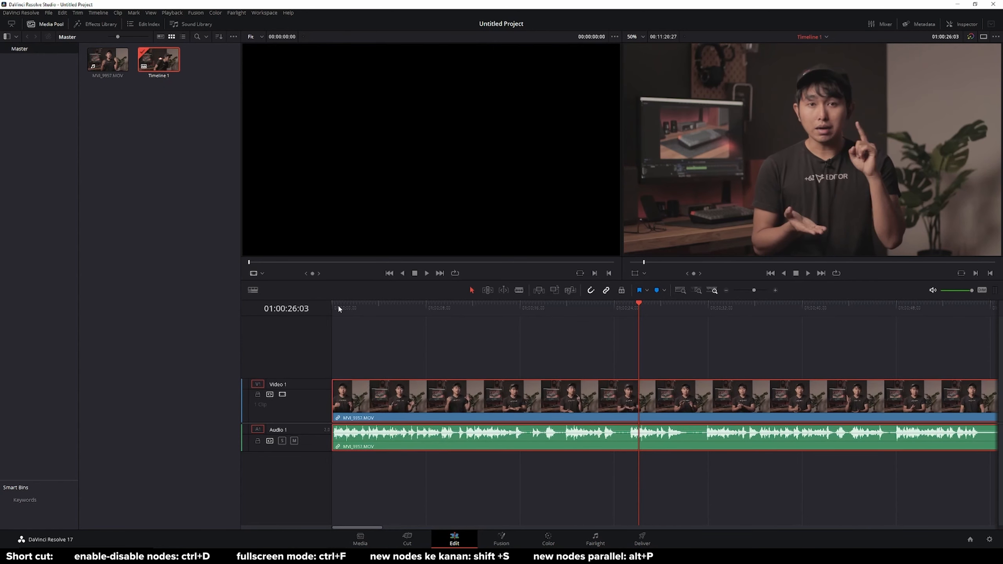
drag(337, 303, 325, 304)
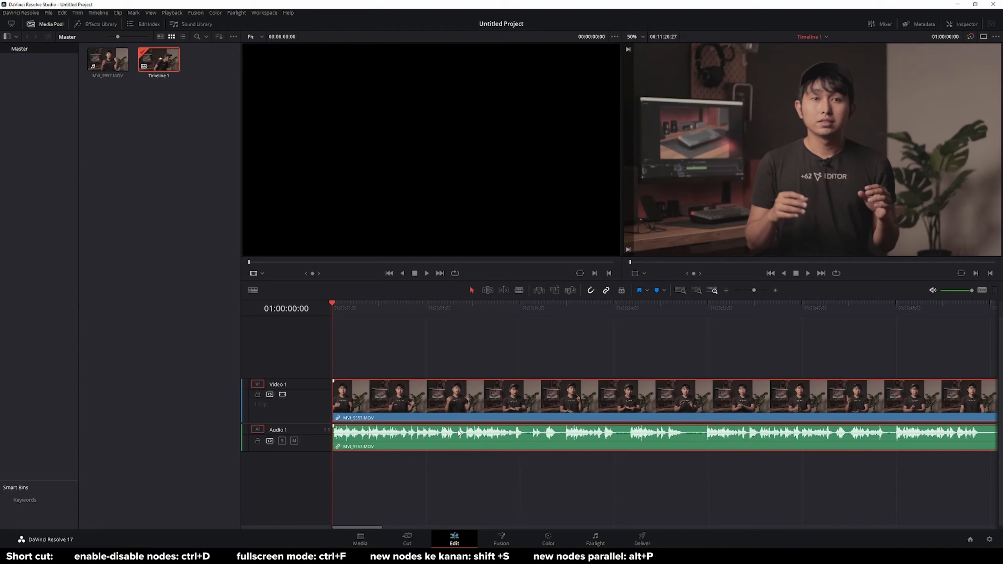
Step: Split the clip at 01:00:10:16, delete everything after the cut and save the project
key(space)
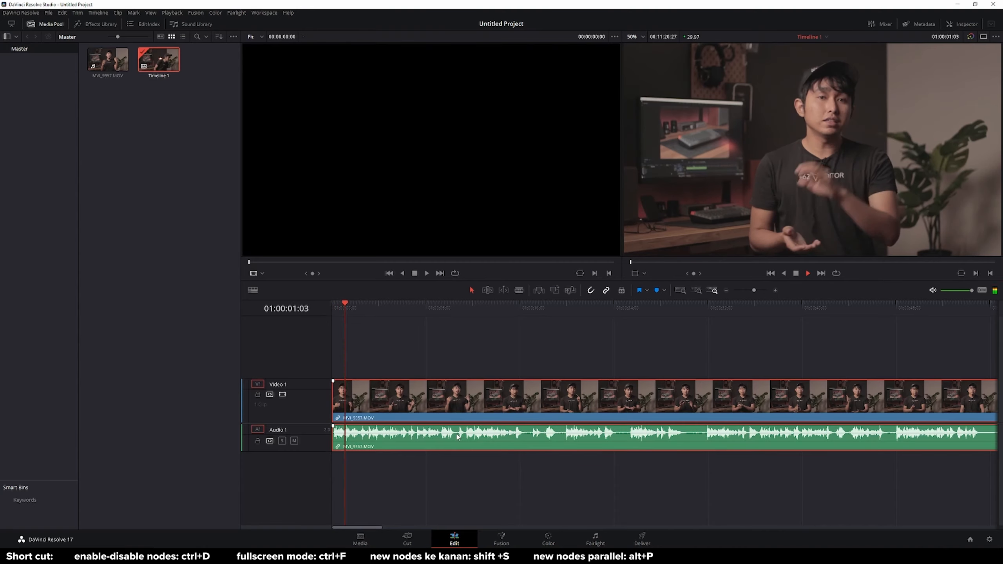
key(space)
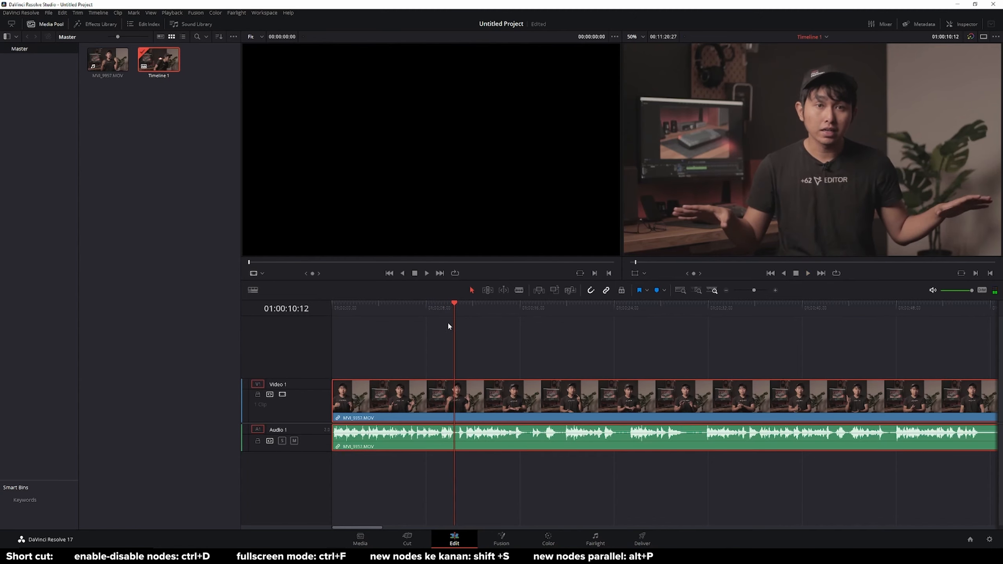
click(455, 303)
key(ctrl+b)
click(475, 380)
key(Delete)
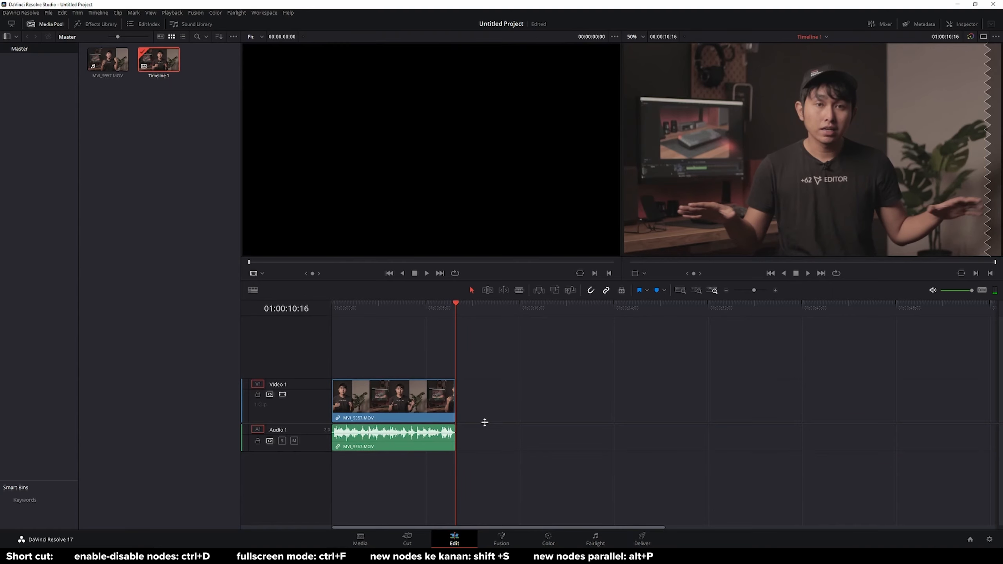
key(ctrl+s)
Step: Open the Color page with the playhead at the clip's start, and move node 01 between the graph's input and output
drag(360, 304, 322, 309)
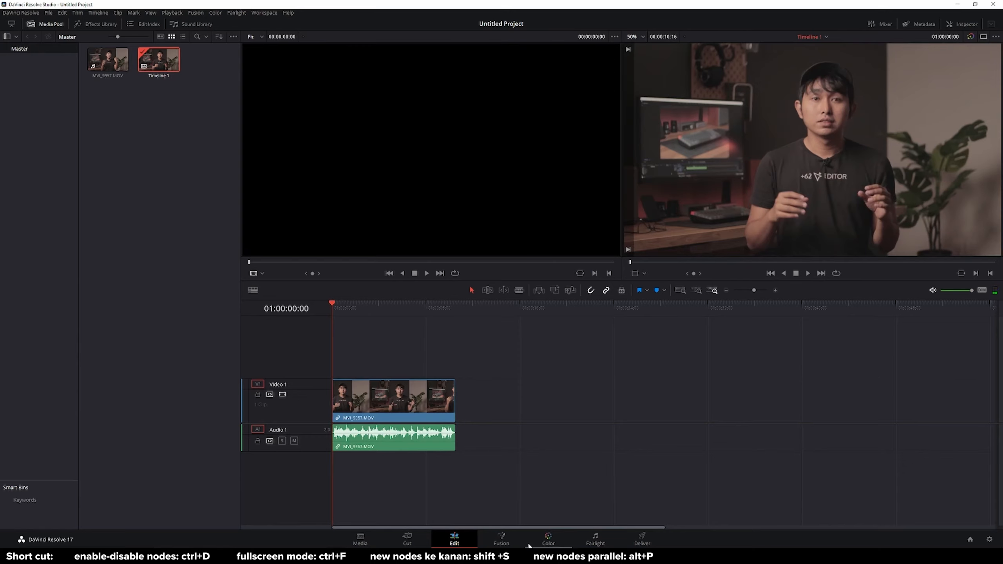
click(547, 539)
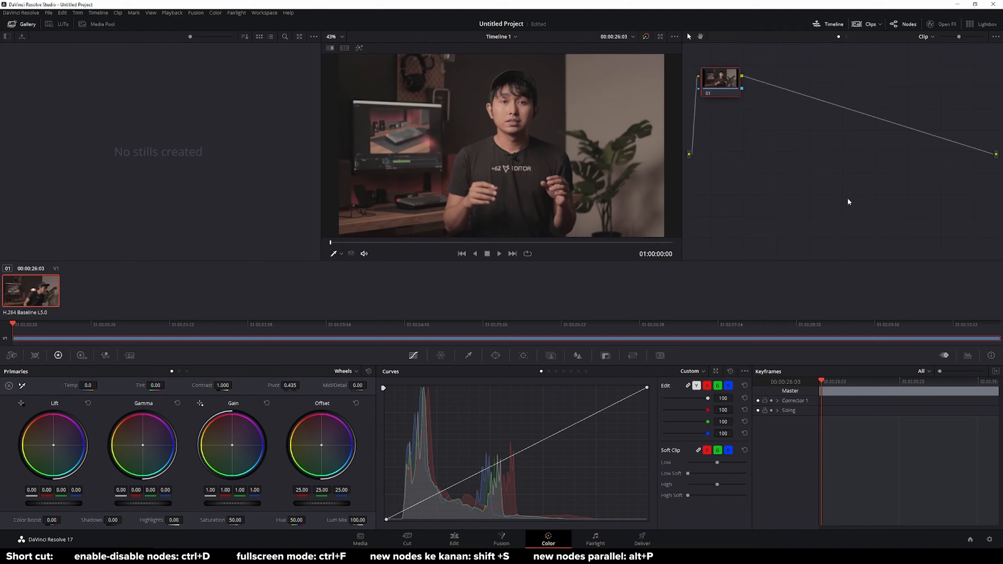
drag(725, 87, 775, 154)
Step: Try applying the Color Space Transform effect from the Open FX library to node 01
click(947, 24)
click(981, 37)
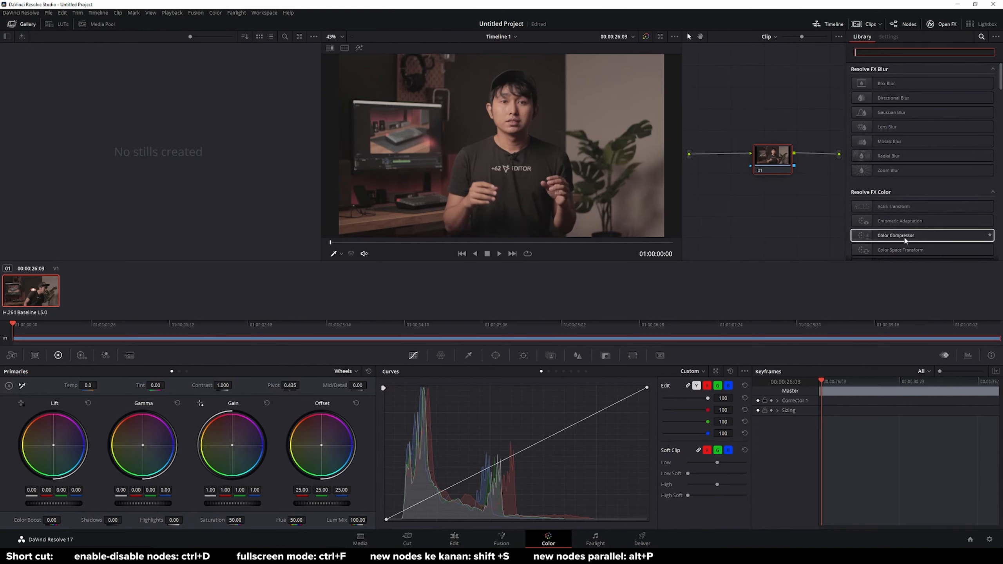
scroll(904, 232, down, 1)
drag(909, 222, 782, 160)
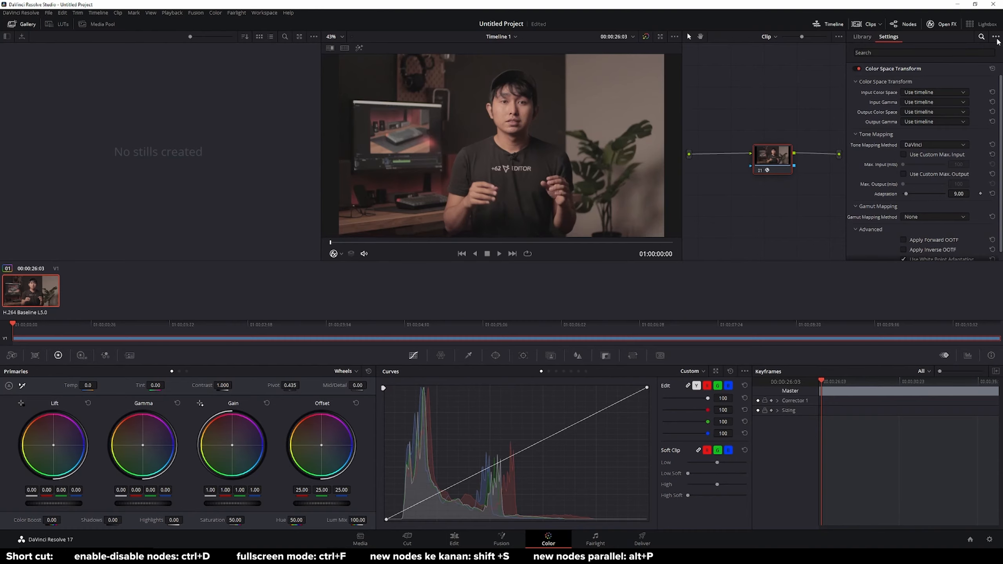
key(ctrl+z)
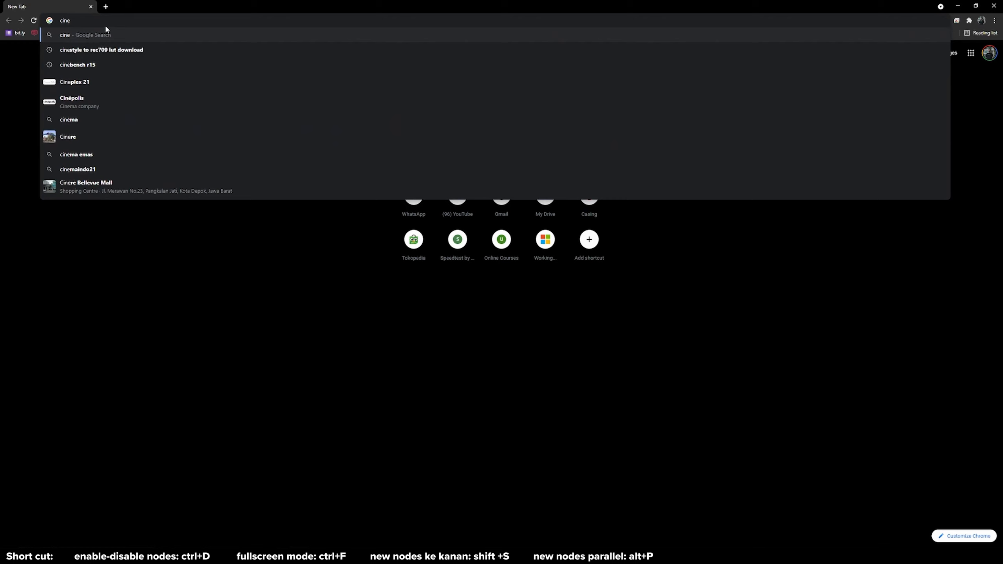
Step: Search the web for the Cinestyle to Rec.709 LUT and order the free Ground Control version, filling in the customer's contact and billing details
click(108, 49)
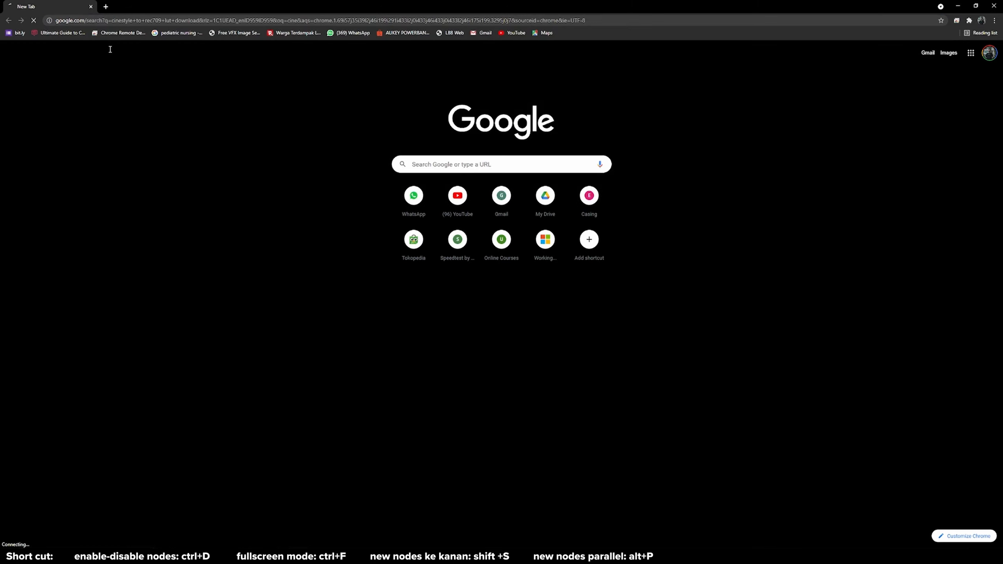
click(167, 119)
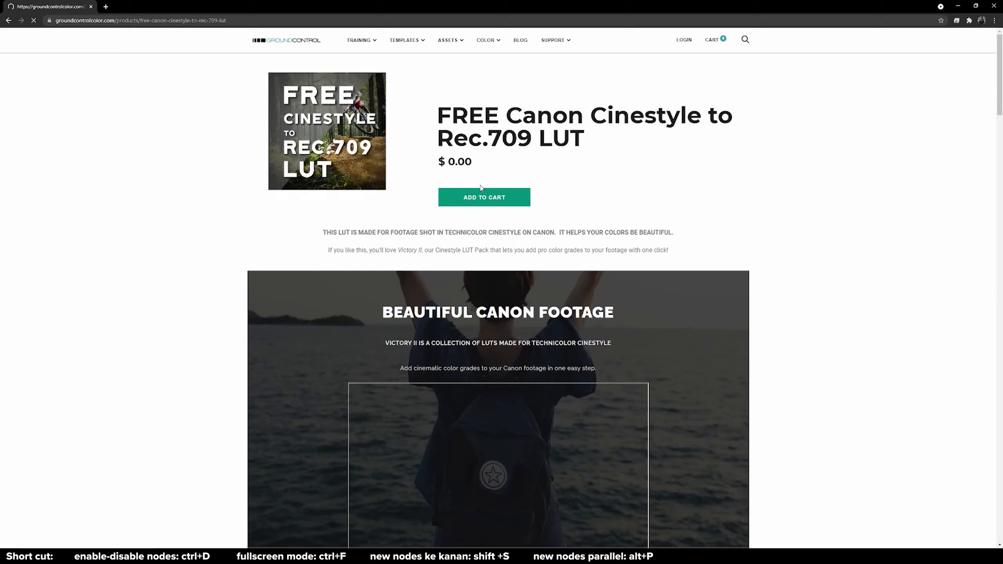
click(485, 197)
click(684, 262)
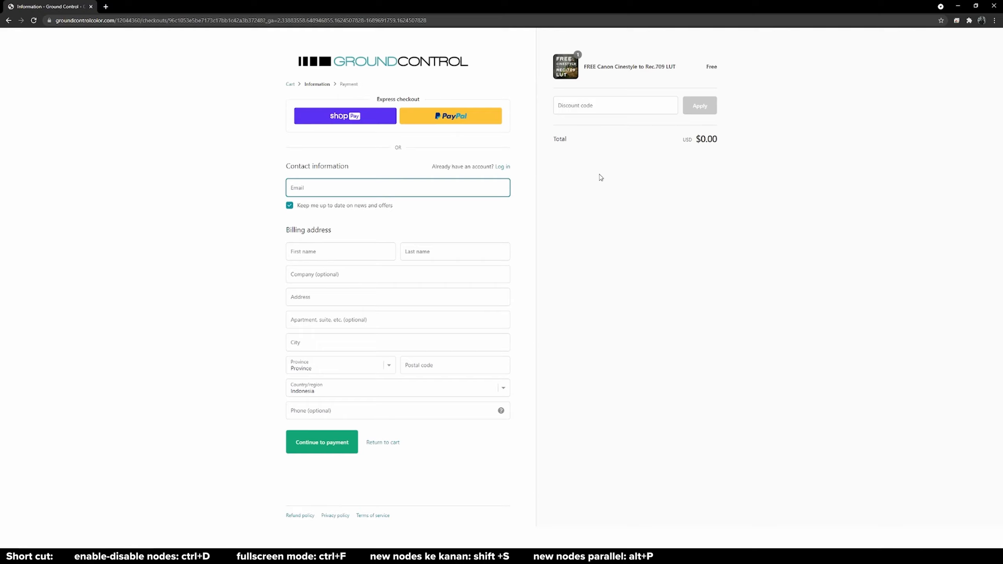
click(332, 187)
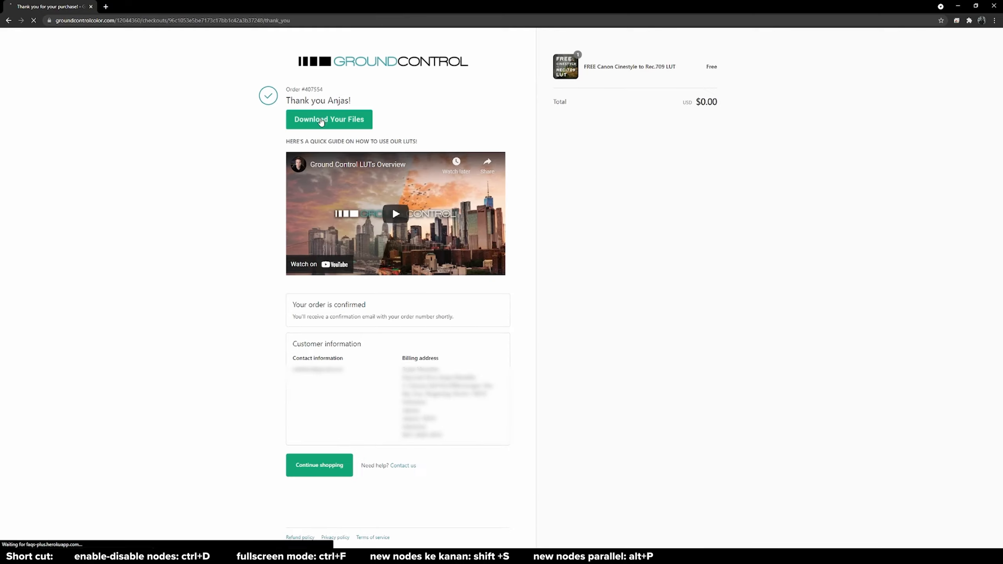
Step: Download the ordered LUT and save it as Ground_Control_FREE_Cinestyle-Rec709_LUT.zip in the Downloads folder
click(322, 121)
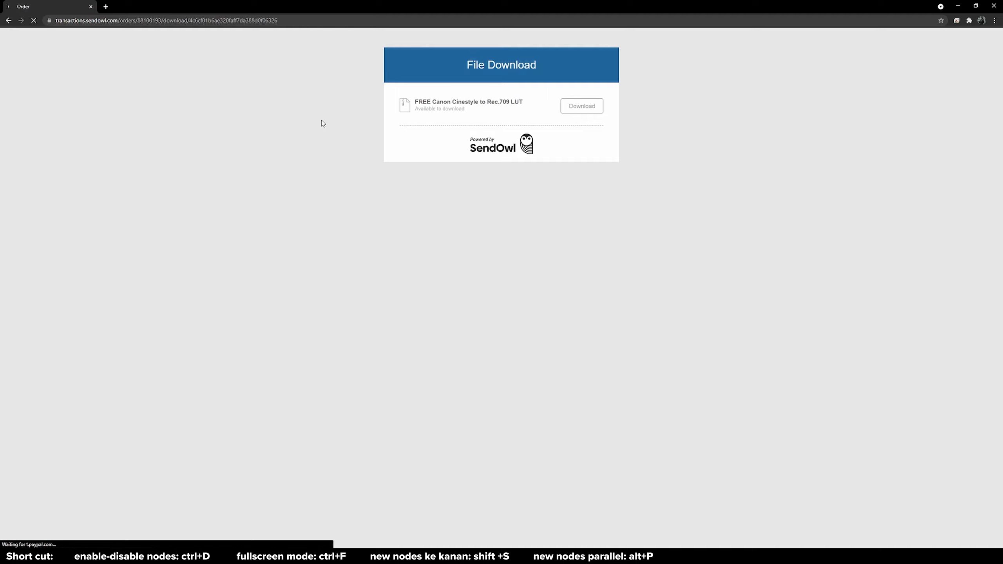
click(572, 110)
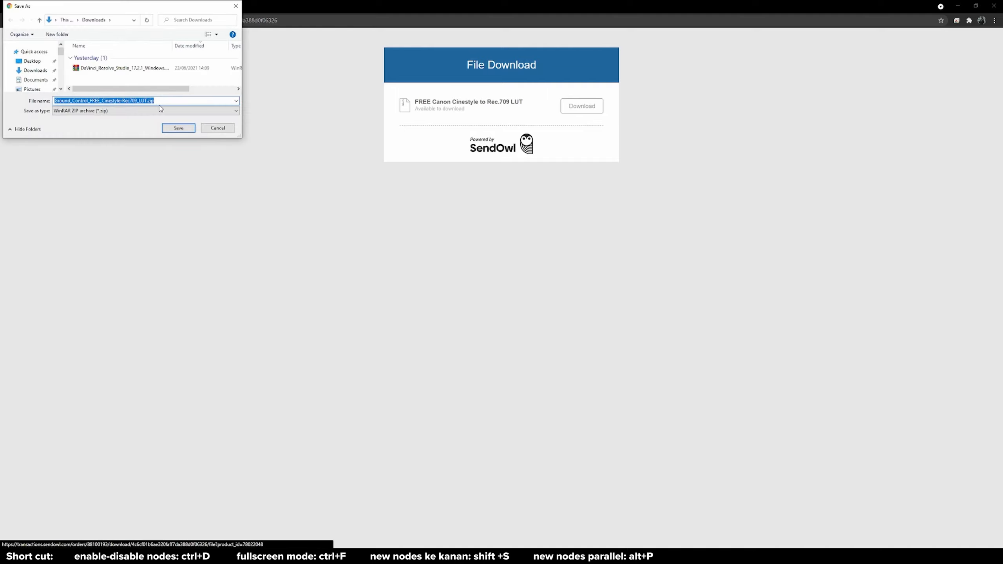
click(177, 126)
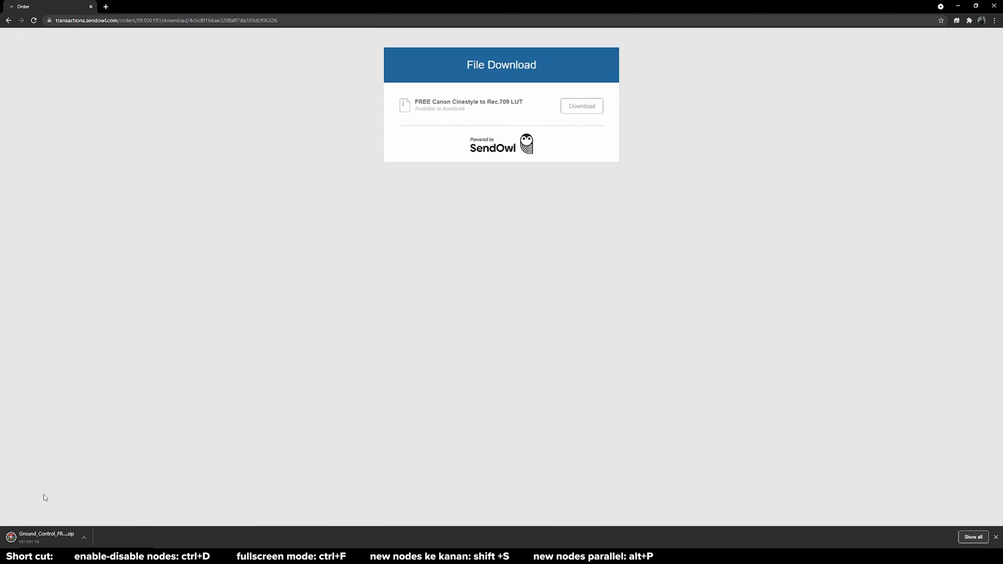
Step: Open the downloaded archive and extract GC_Cinestyle-Rec709.cube from its LUT folder into the Kamera Murah project folder
click(64, 533)
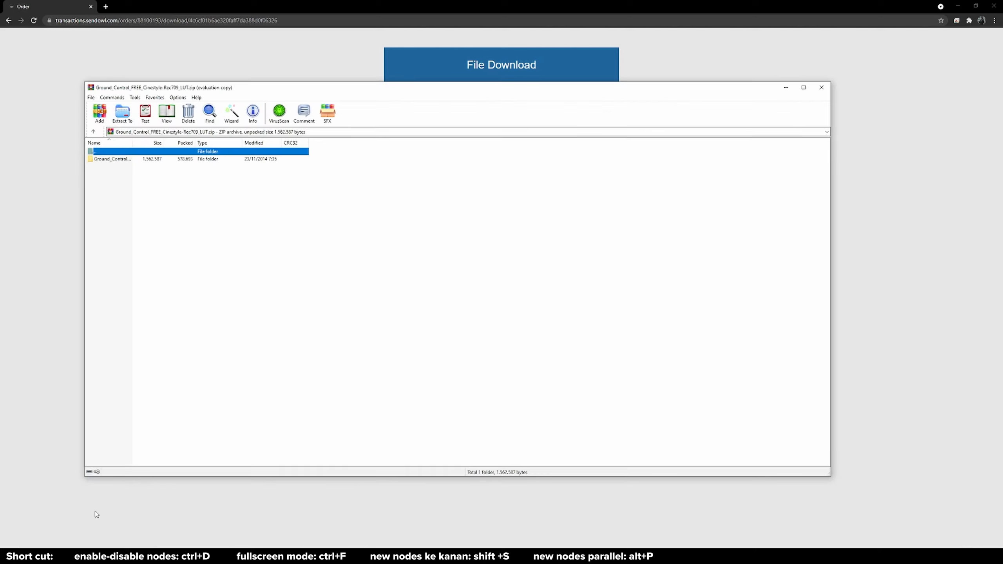
double_click(112, 159)
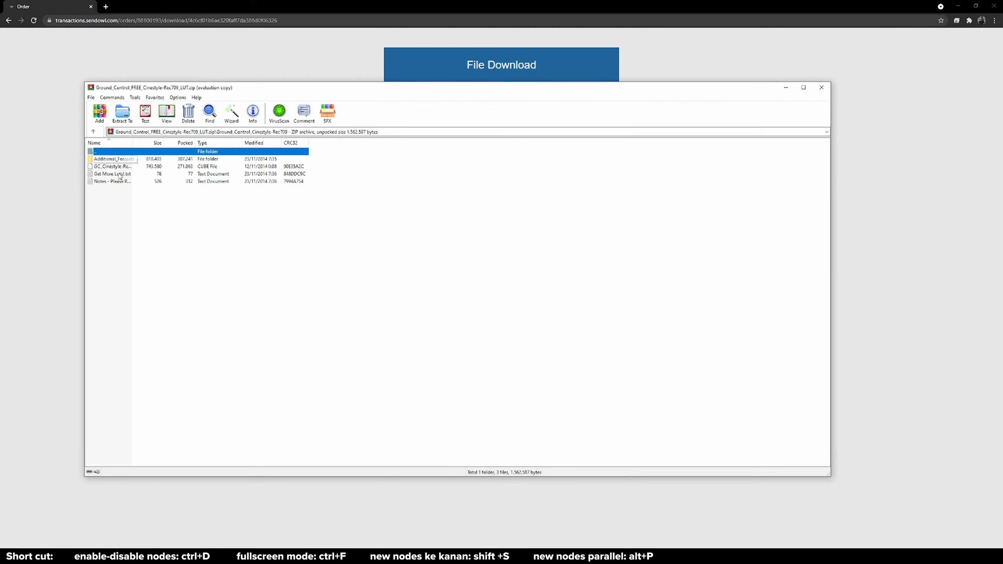
click(121, 167)
drag(120, 167, 460, 342)
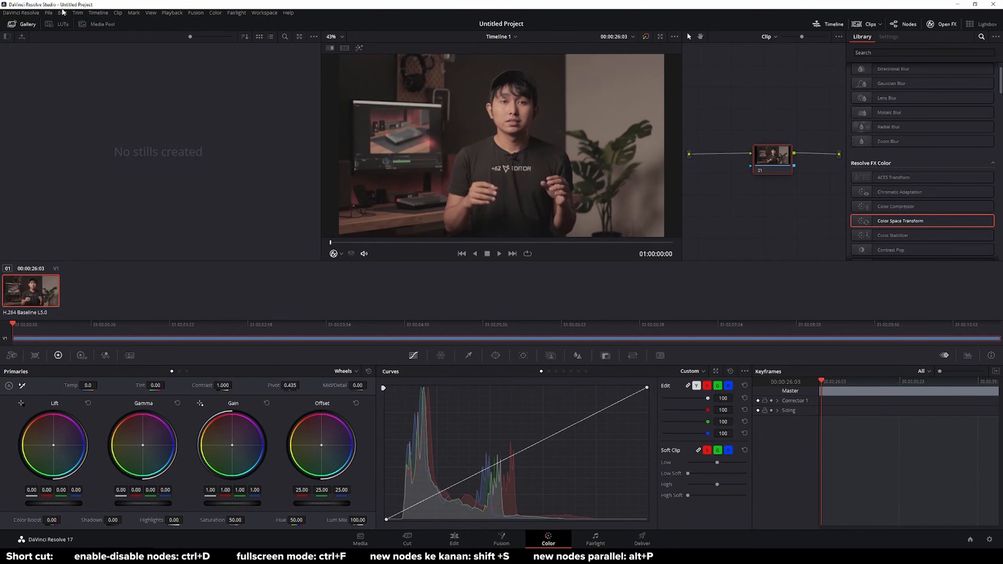
Step: Switch to DaVinci Resolve, reveal the Sony LUT folder's location on disk and go up to the parent LUT folder
click(61, 25)
click(27, 186)
right_click(28, 185)
click(49, 199)
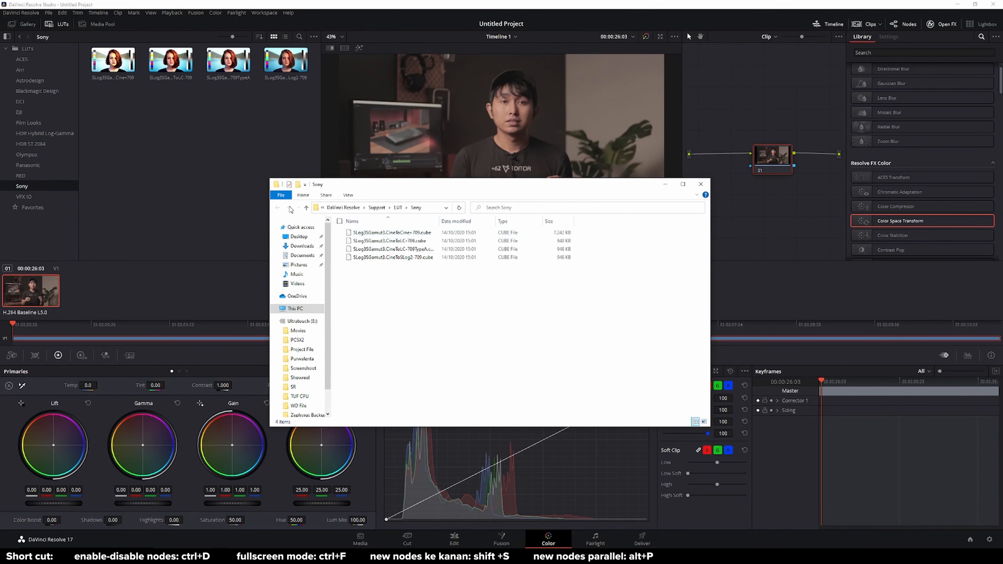
click(399, 208)
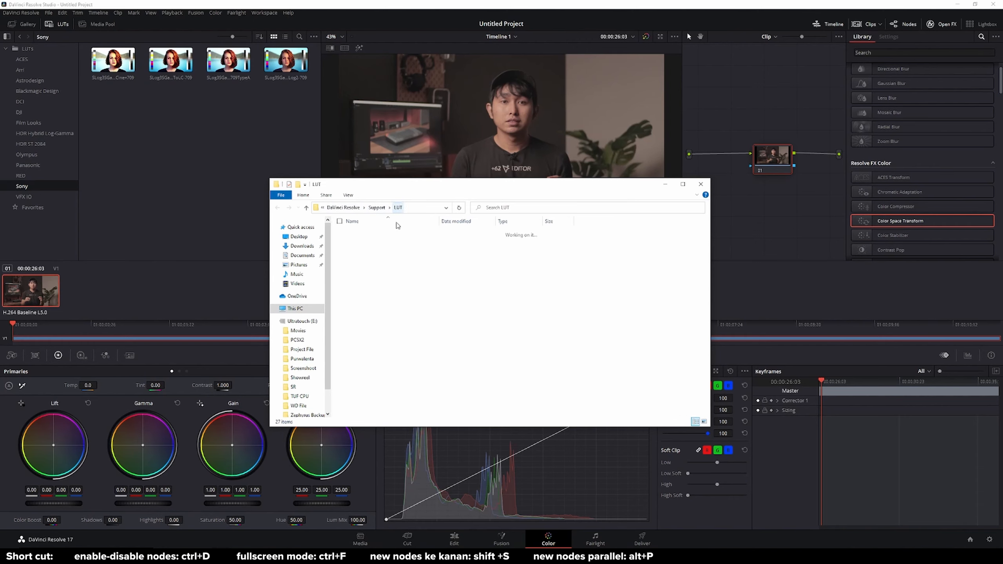
Step: Create a folder named Canon inside the LUT folder and open it
right_click(642, 310)
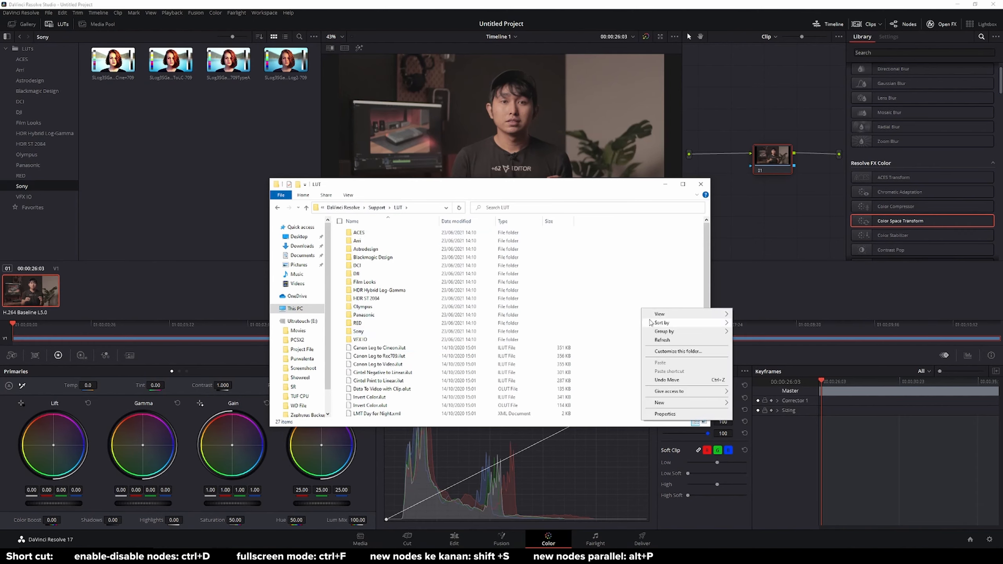
mouse_move(679, 403)
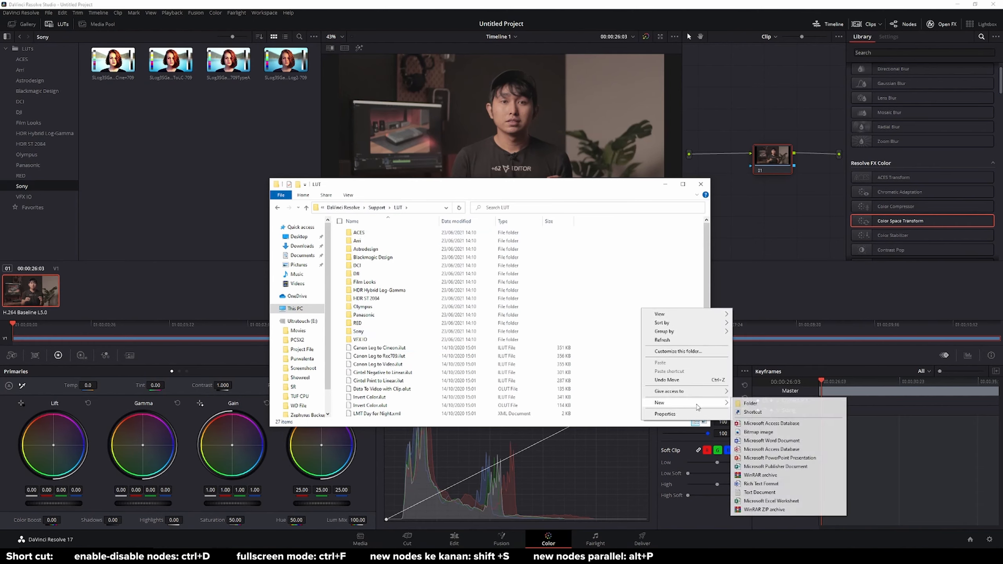
click(746, 404)
text(Canon)
key(Return)
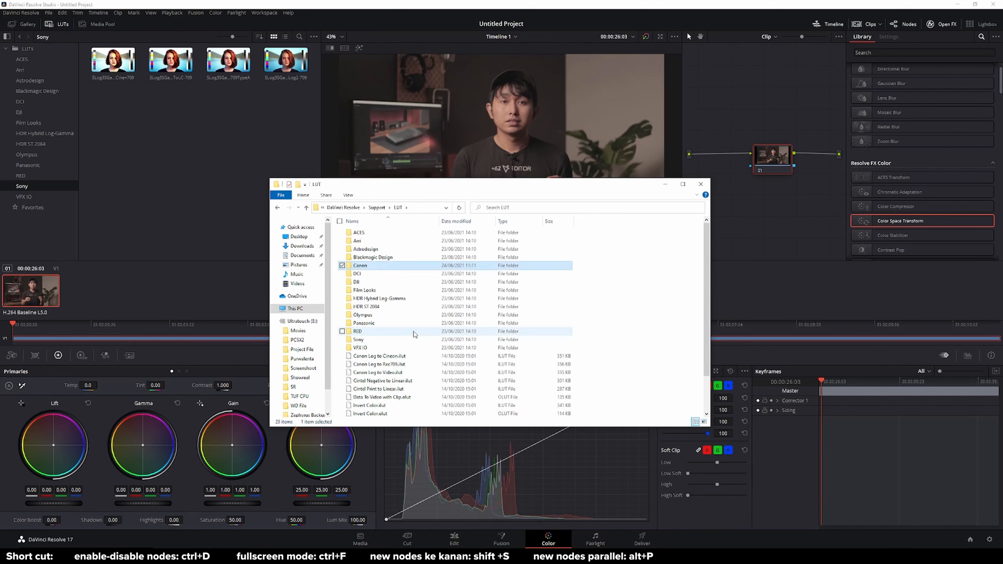
double_click(387, 271)
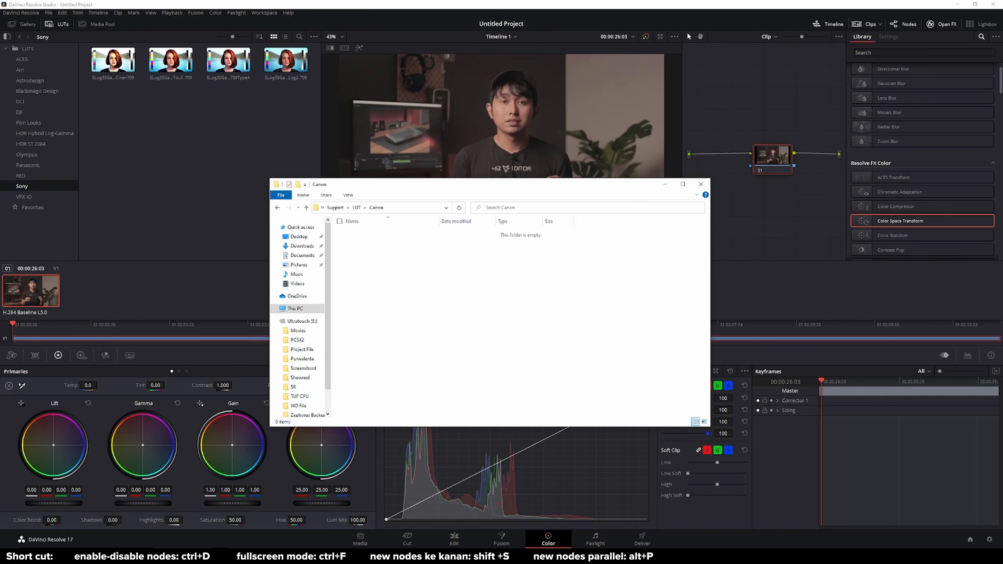
Step: Move GC_Cinestyle-Rec709.cube from the Kamera Murah folder into the Canon LUT folder
click(221, 557)
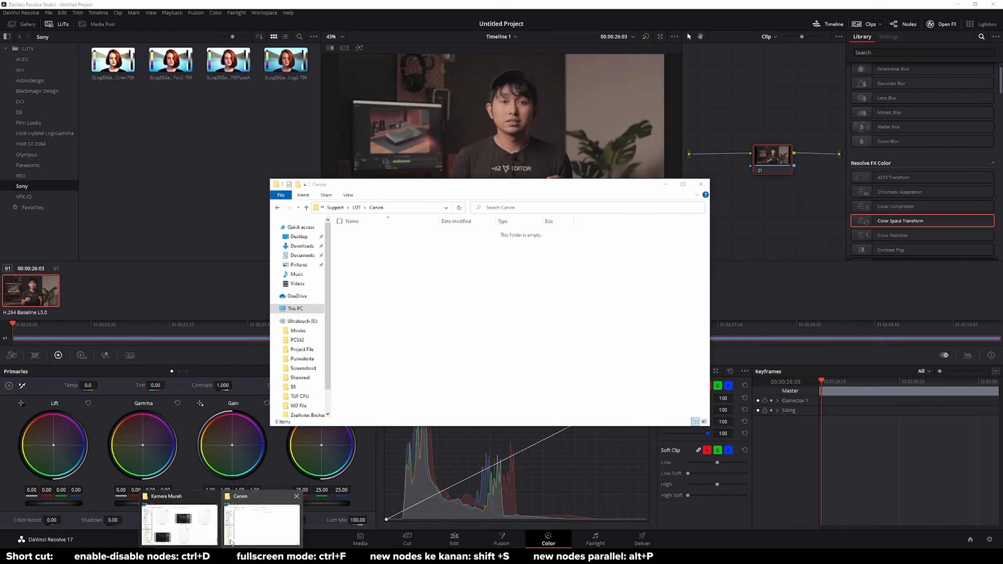
click(189, 526)
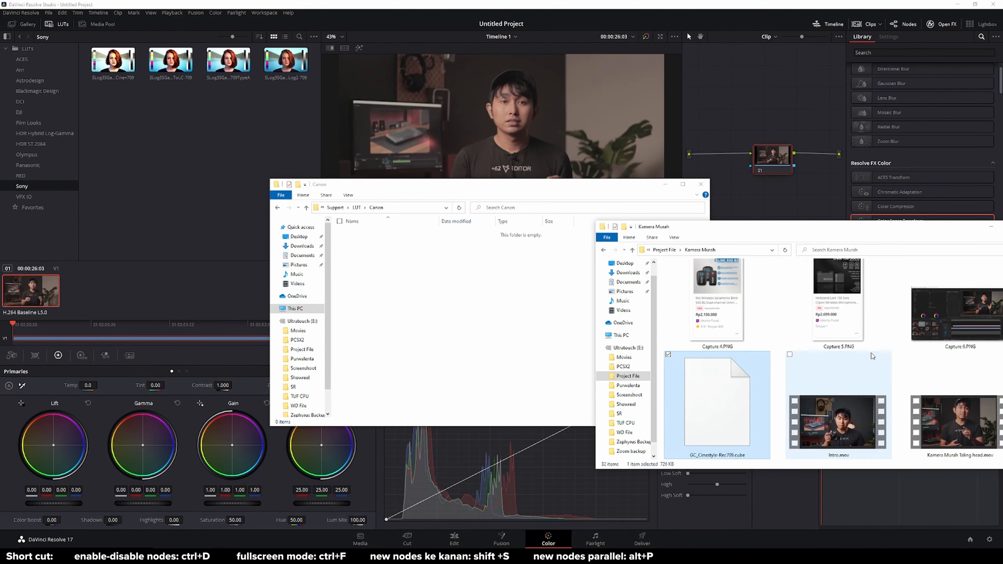
drag(723, 424, 438, 335)
drag(438, 335, 437, 335)
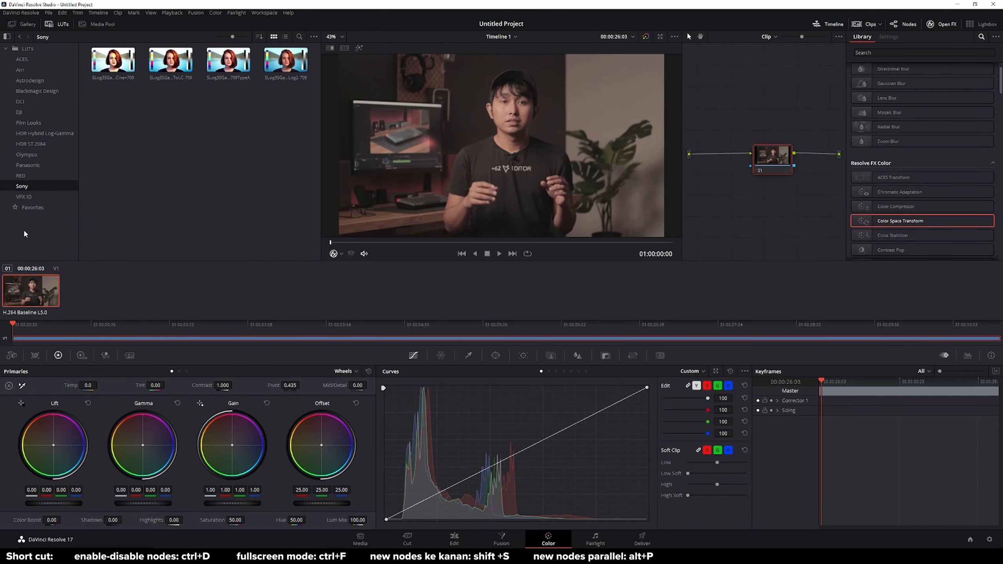
Step: Refresh the LUT list and apply GC_Cinestyle-Rec709 from the Canon folder to node 01
right_click(25, 231)
click(49, 236)
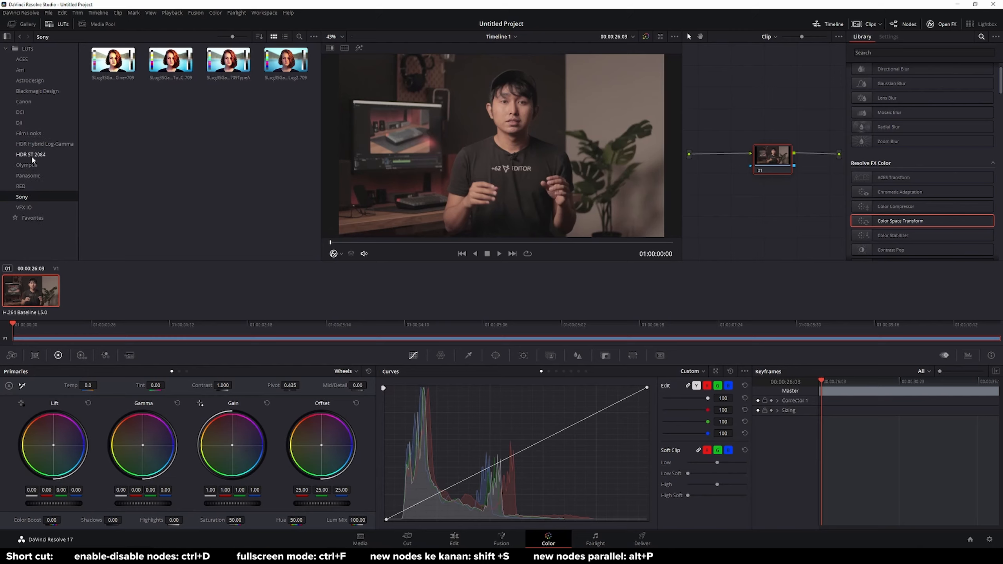
click(30, 102)
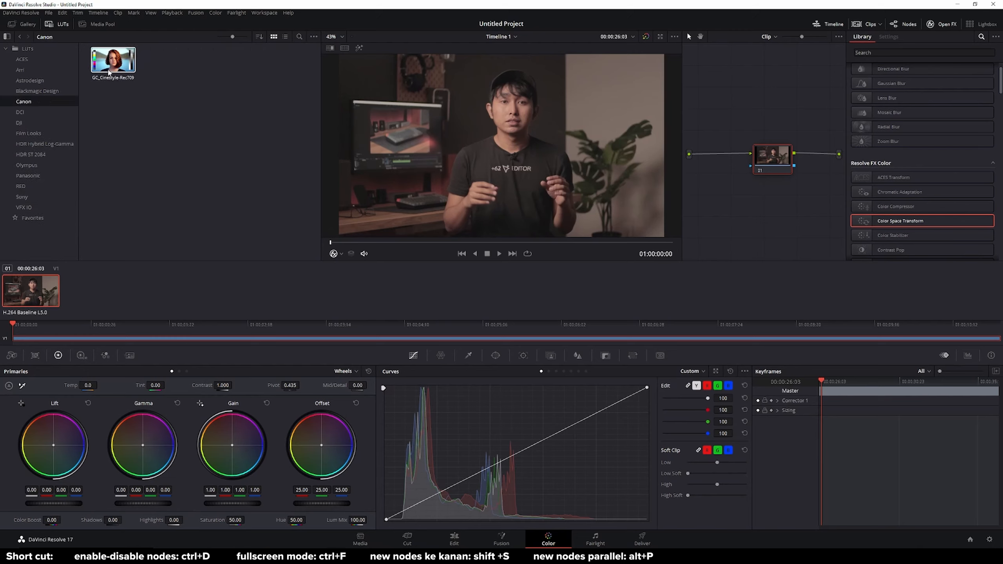
drag(111, 68, 783, 162)
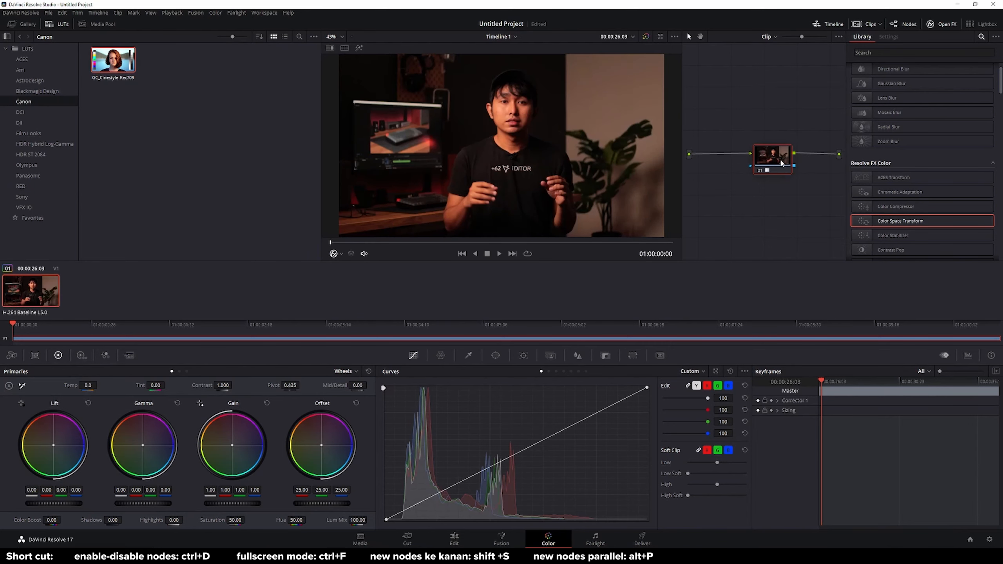
Step: Show the parade scope and insert a new corrector node between the graph's input and the LUT node
click(967, 355)
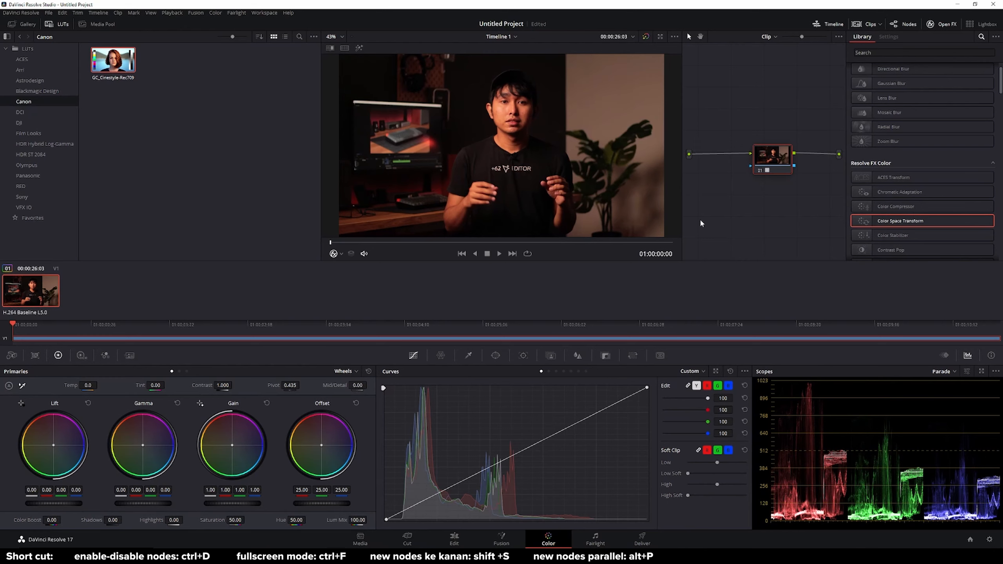
right_click(723, 181)
mouse_move(733, 193)
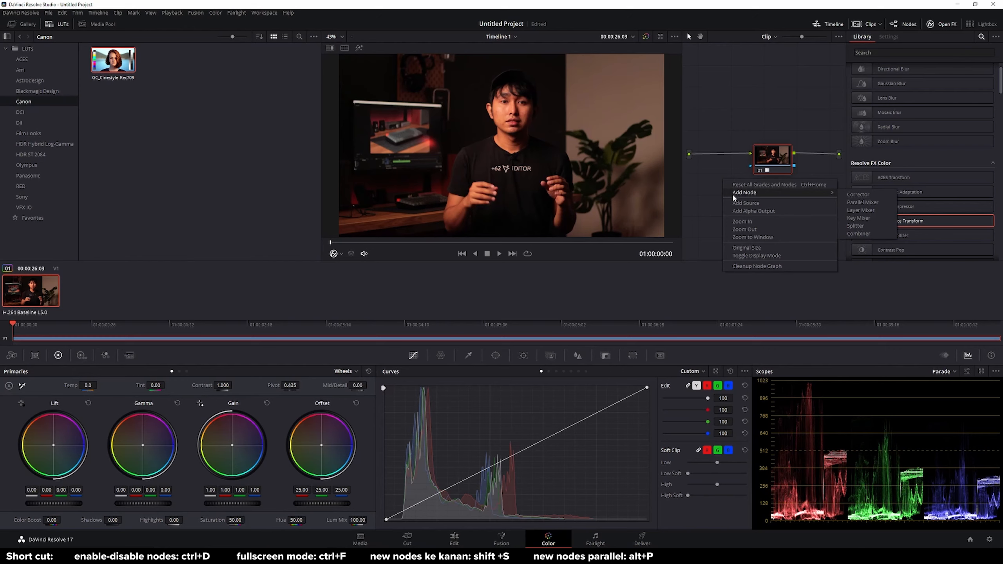
click(854, 195)
drag(718, 180, 727, 161)
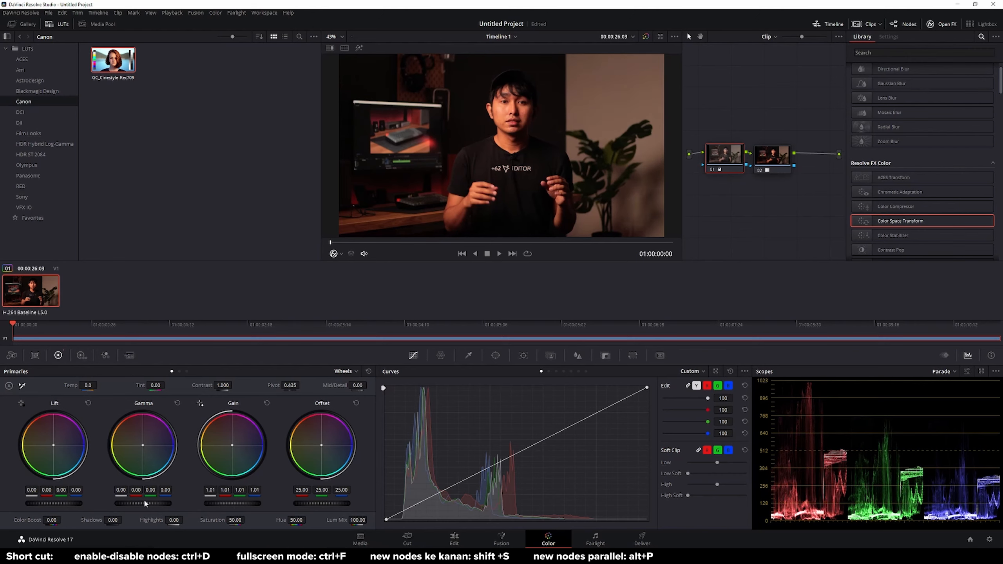
Step: On the new corrector node, set gamma to 0.03, gain to 0.99, lift to 0.06 and contrast to 1.090
drag(144, 501, 146, 500)
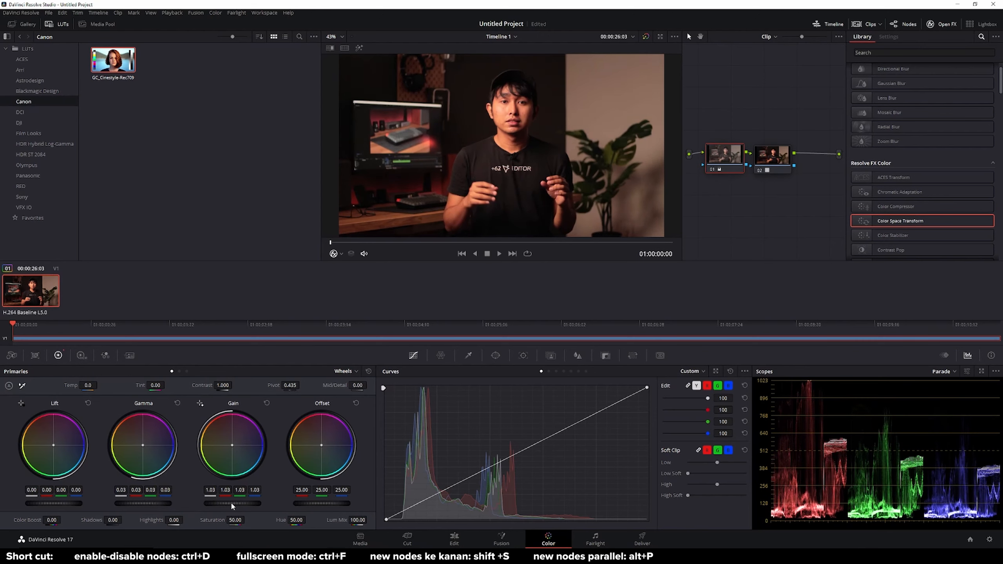
drag(232, 504, 228, 503)
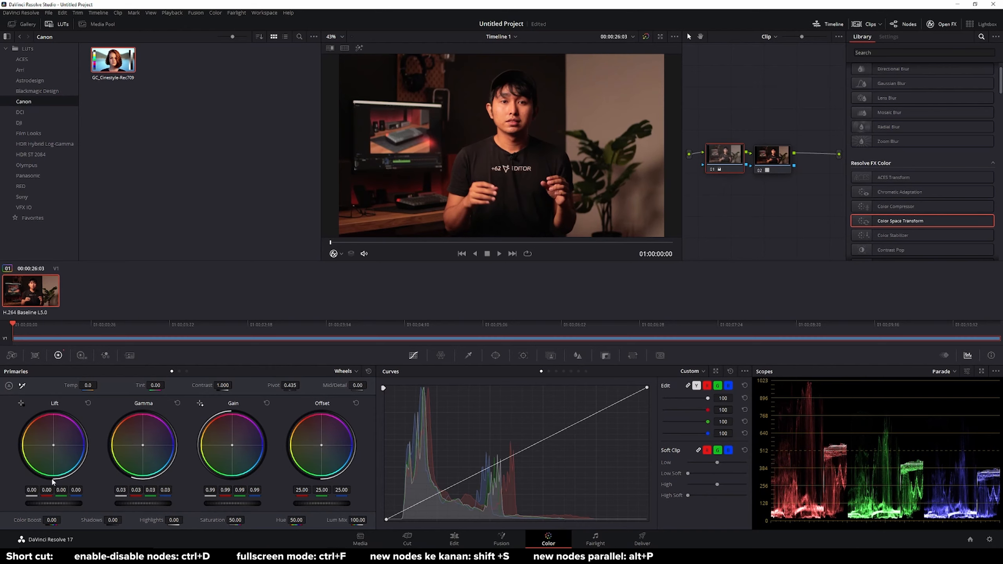
drag(51, 500, 52, 499)
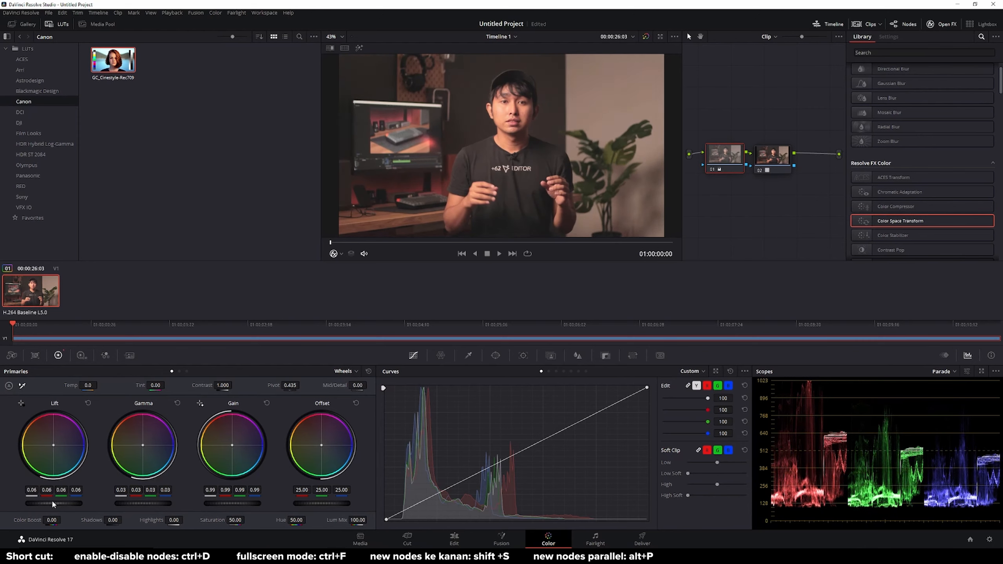
drag(212, 386, 226, 386)
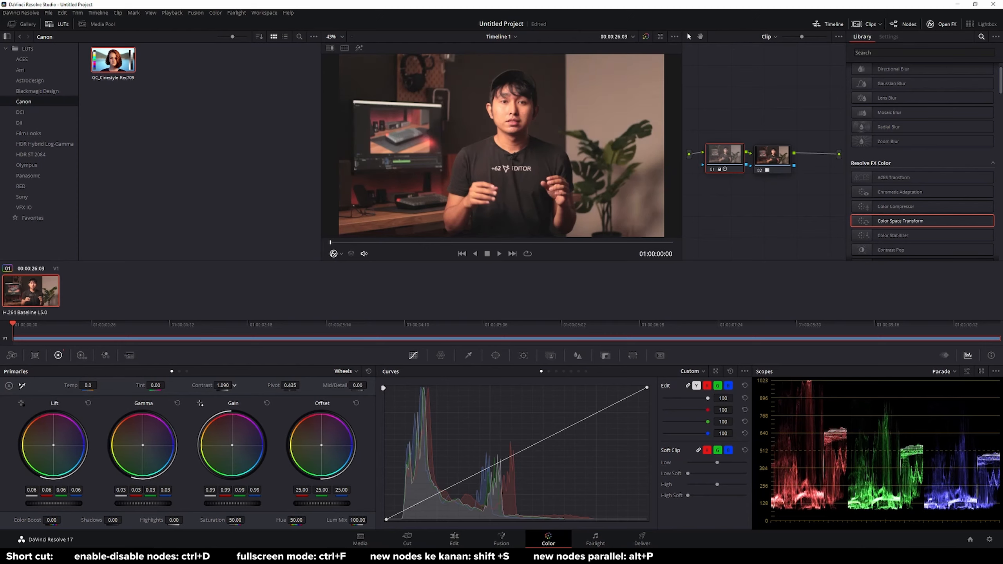
Step: Set the corrector node's log highlights to -0.20 on all three channels
click(187, 371)
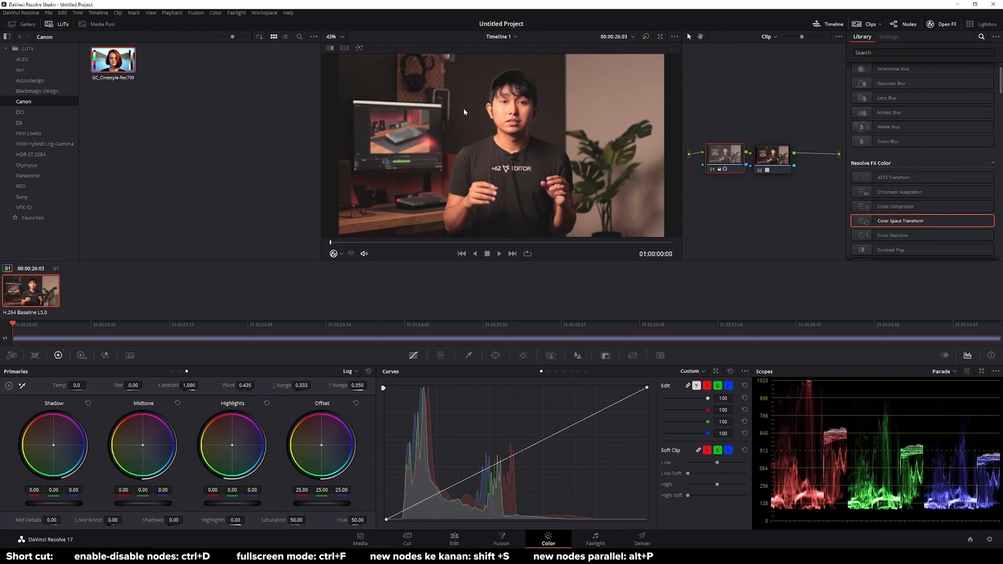
scroll(241, 506, down, 11)
scroll(241, 504, down, 16)
scroll(241, 504, down, 8)
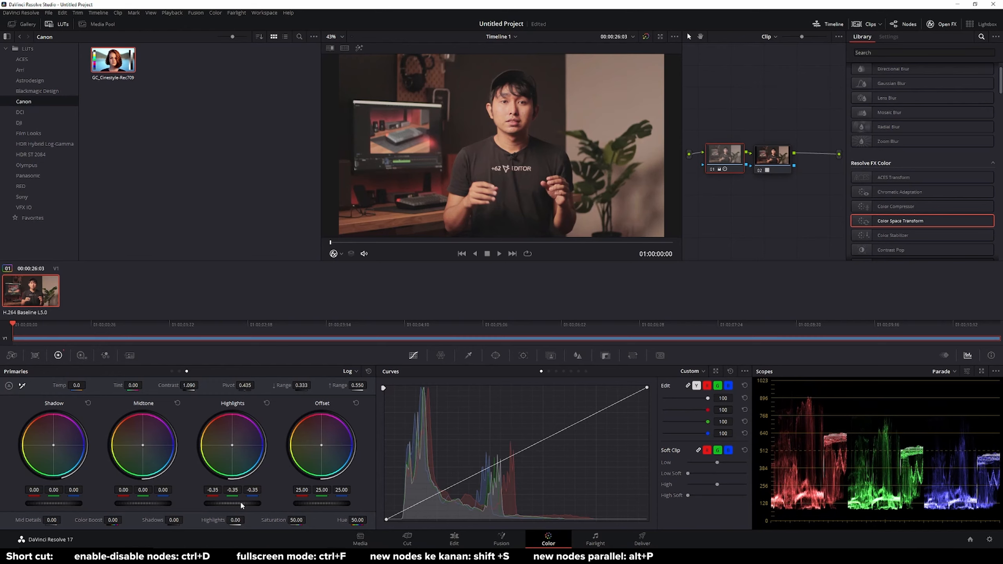
scroll(241, 504, up, 9)
scroll(241, 504, up, 4)
scroll(241, 504, up, 1)
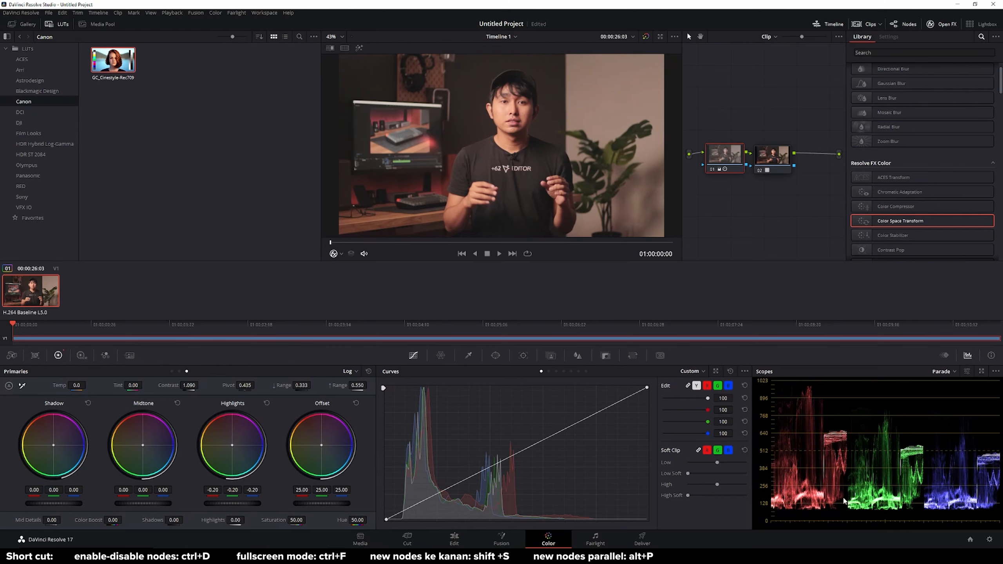
Step: Set the corrector node's log shadow to 0.18 and its primary lift to 0.05
scroll(64, 502, up, 9)
scroll(64, 502, up, 8)
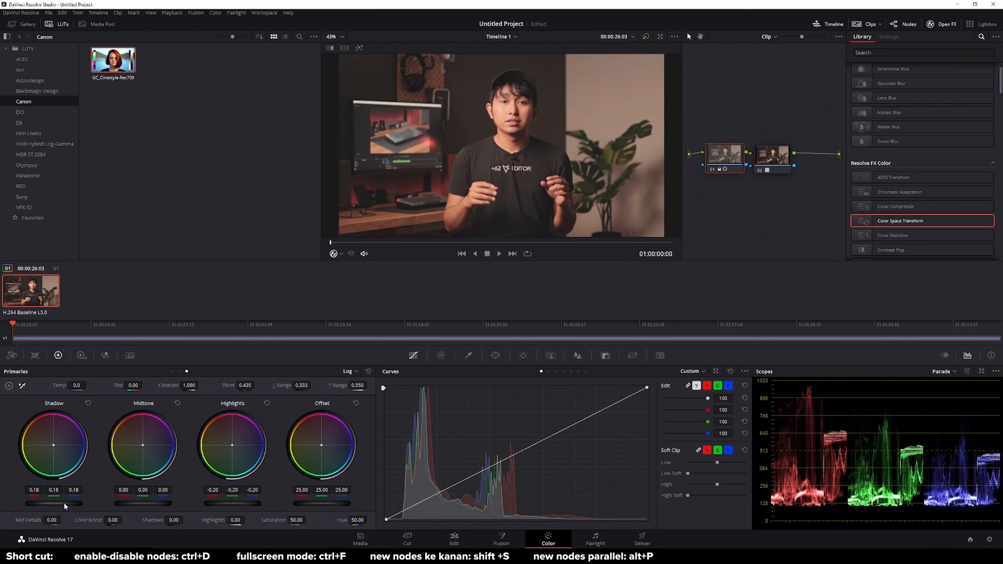
click(172, 371)
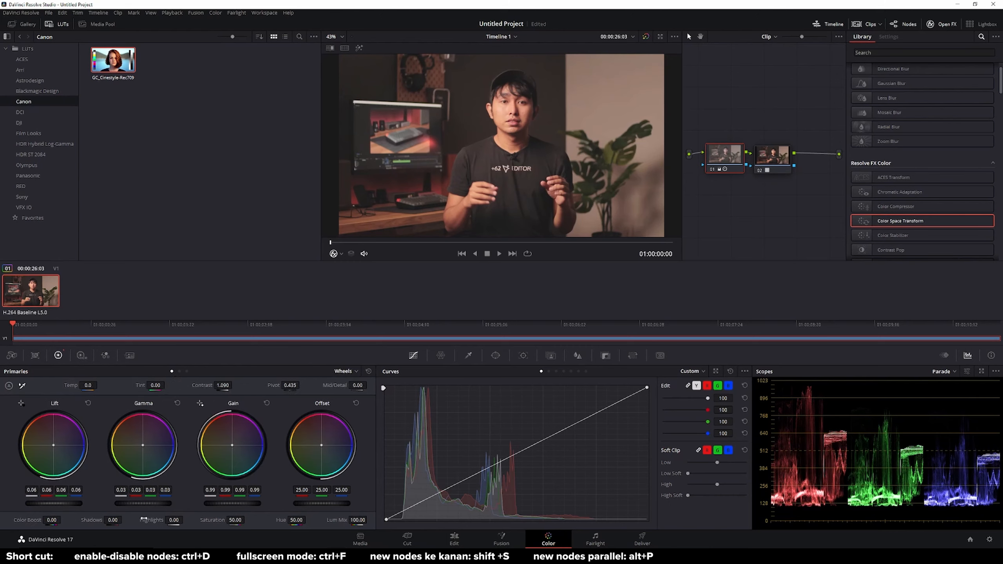
scroll(56, 503, down, 2)
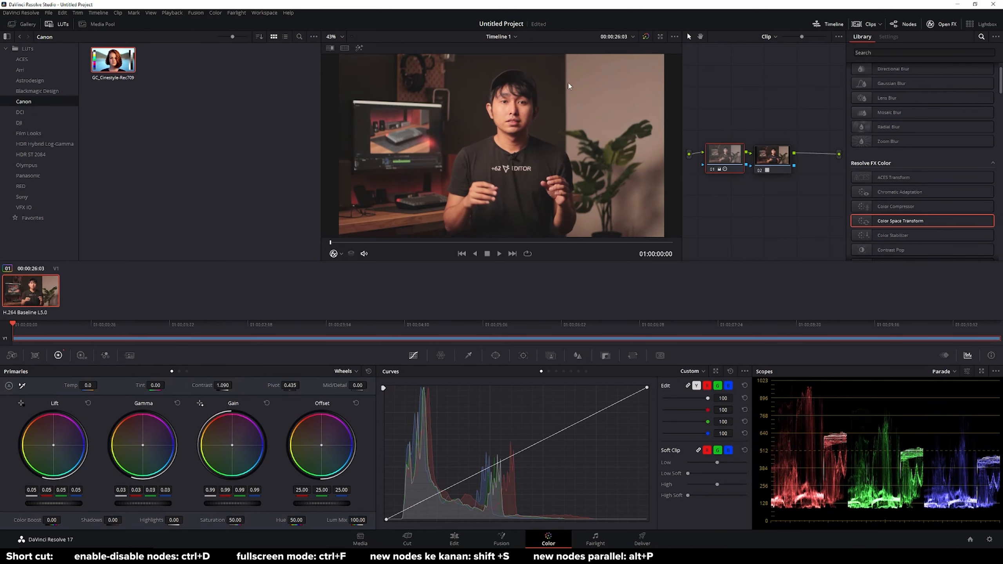
Step: Preview the graded clip full screen and move the playhead to 01:00:02:26
key(ctrl+f)
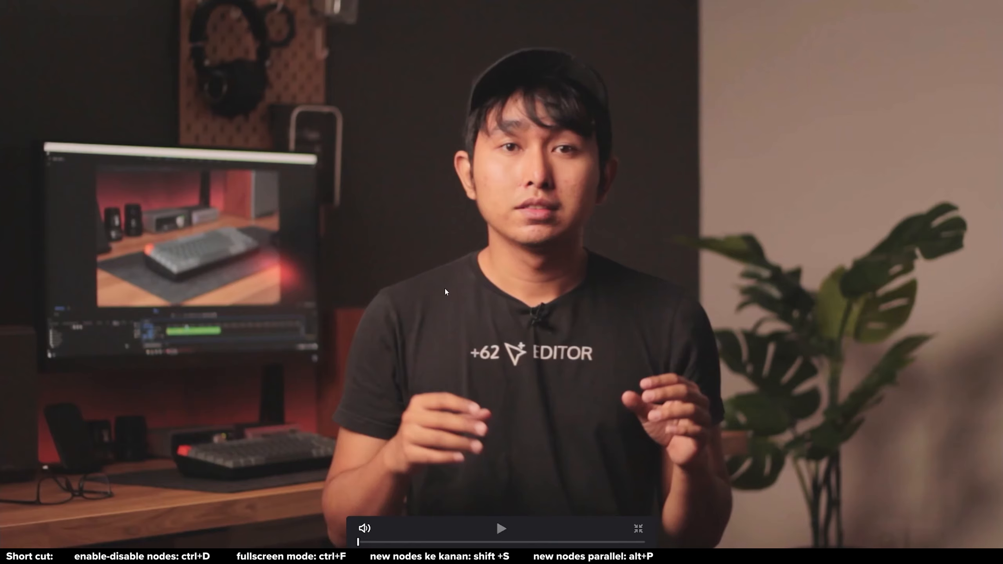
drag(405, 542, 437, 541)
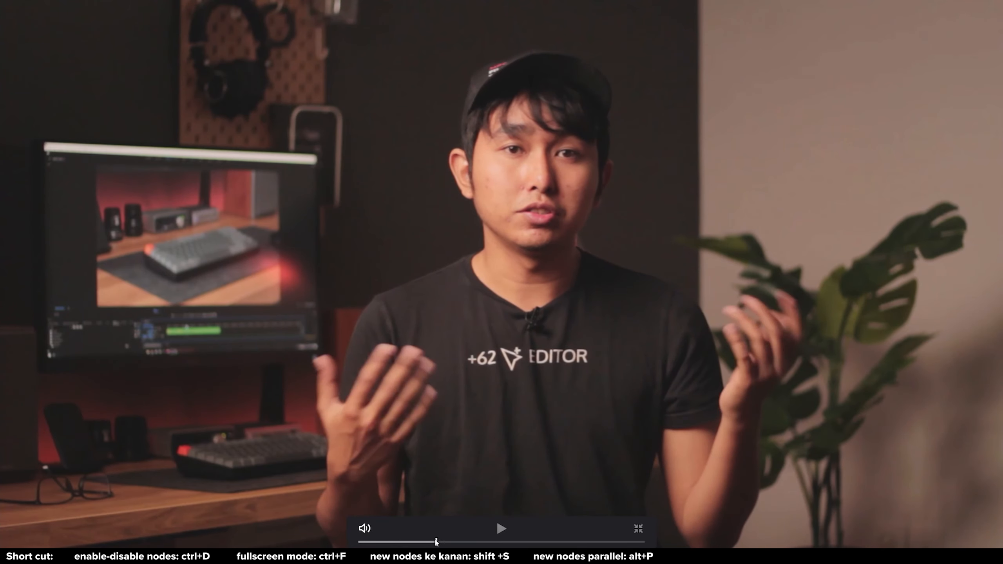
key(ctrl+f)
Step: Insert a new corrector node at the start of the graph, between the source input and the exposure correction node
drag(739, 114, 814, 167)
right_click(729, 199)
mouse_move(752, 213)
click(887, 213)
drag(717, 196, 701, 155)
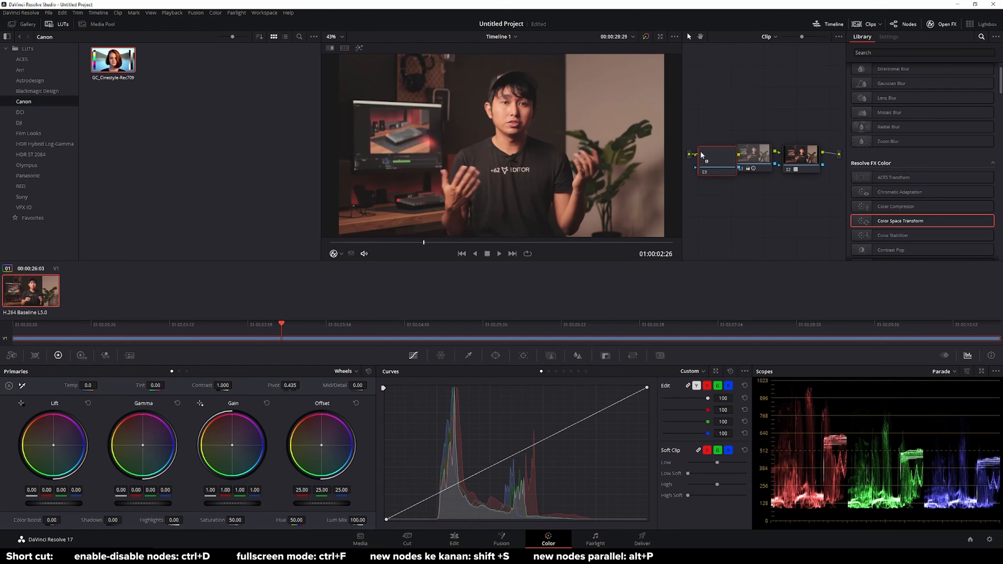
mouse_move(728, 164)
mouse_down()
mouse_move(732, 105)
mouse_move(723, 166)
mouse_move(722, 158)
mouse_up()
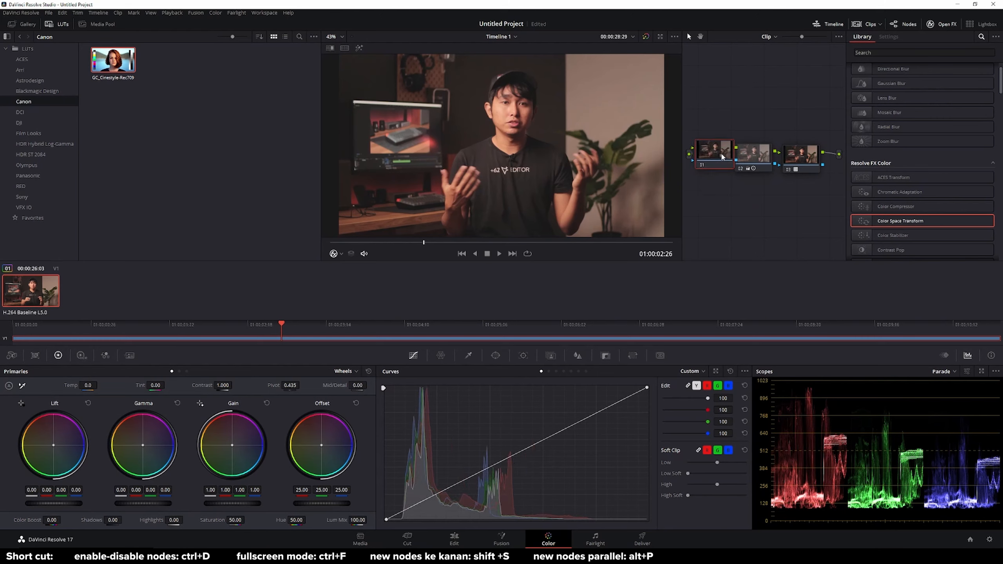
Step: Narrow the LUT browser and viewer to widen the node graph, and space the three nodes evenly in one row
drag(803, 35, 793, 33)
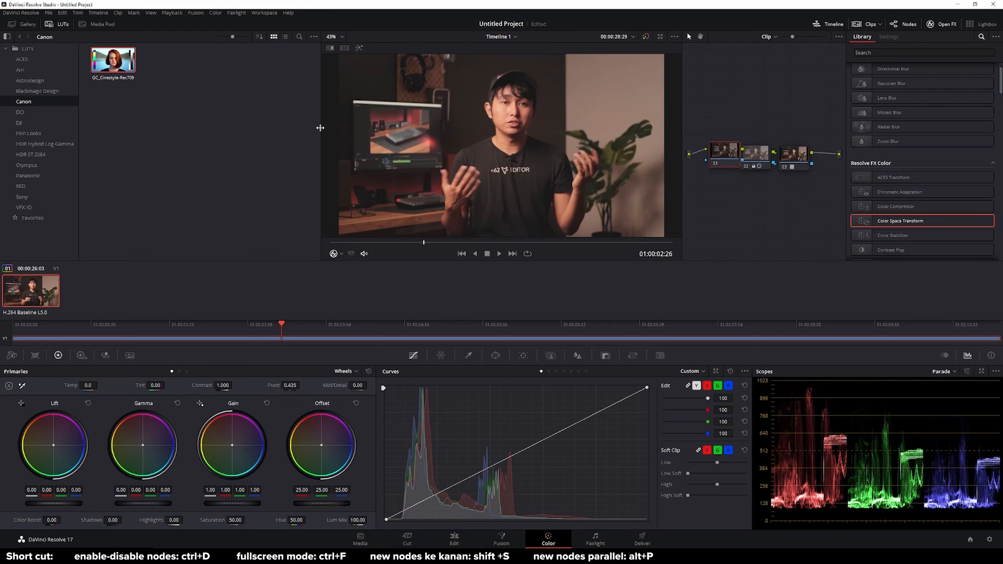
drag(318, 129, 177, 131)
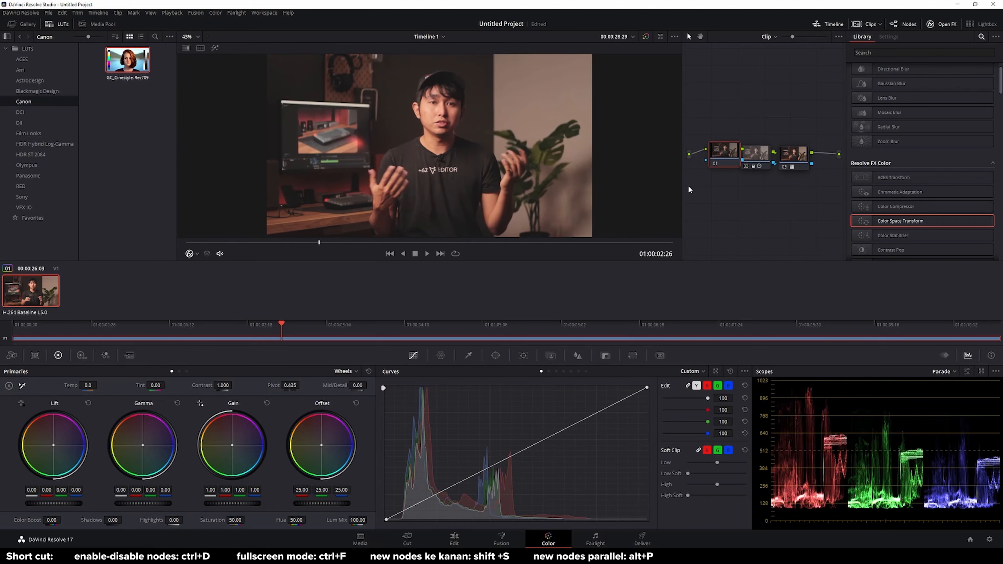
drag(682, 184, 539, 181)
click(632, 153)
drag(633, 153, 685, 153)
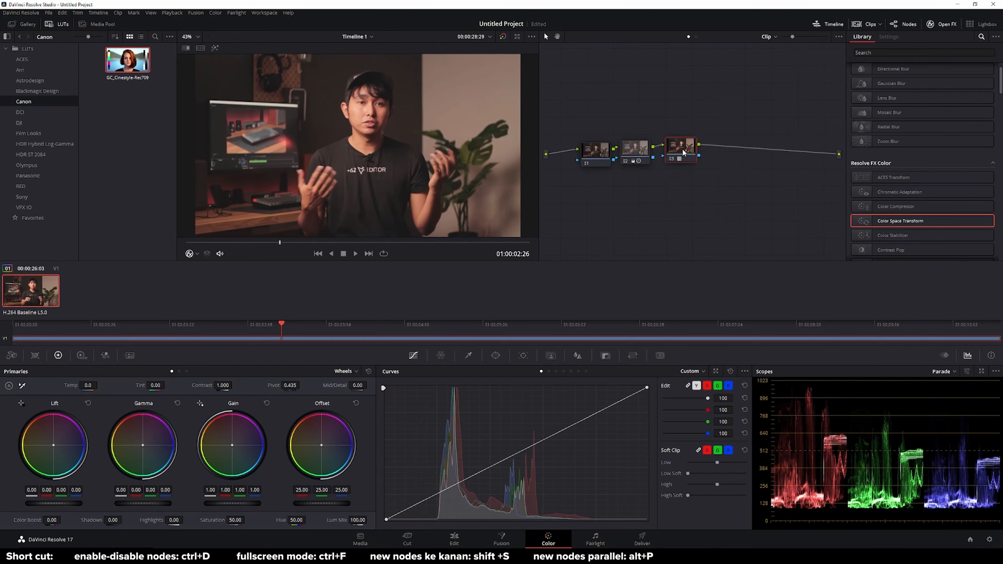
drag(587, 156, 637, 158)
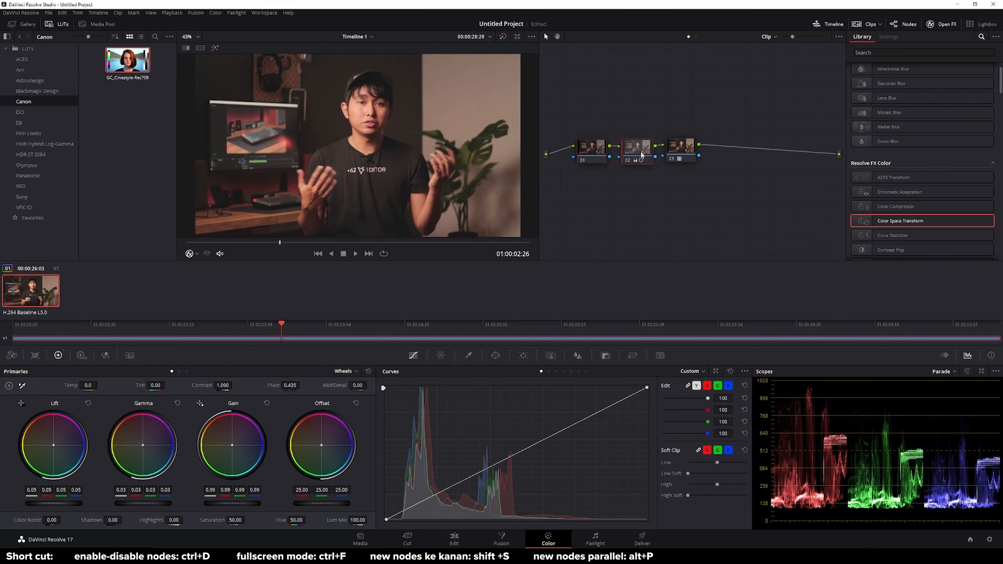
drag(674, 152, 626, 168)
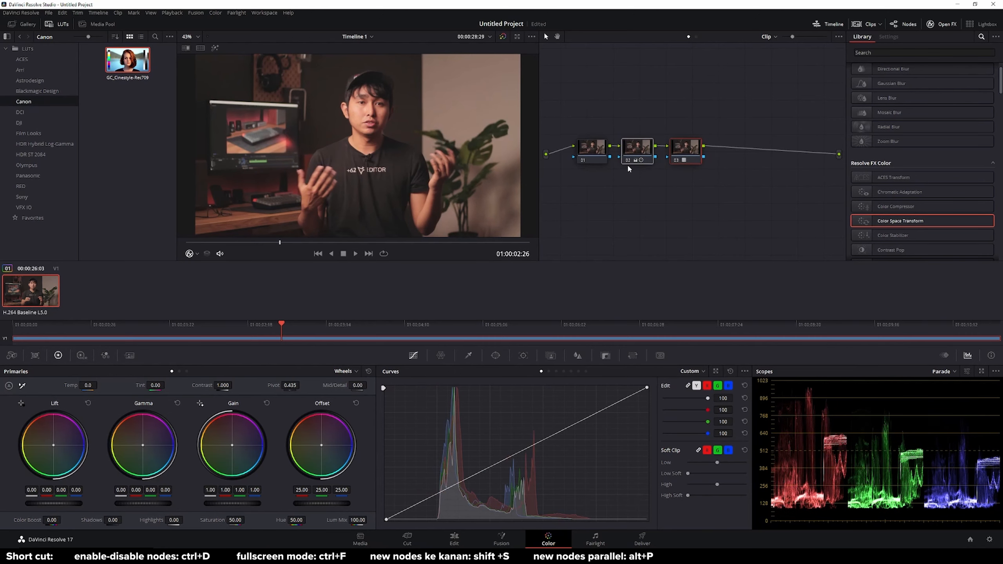
click(690, 153)
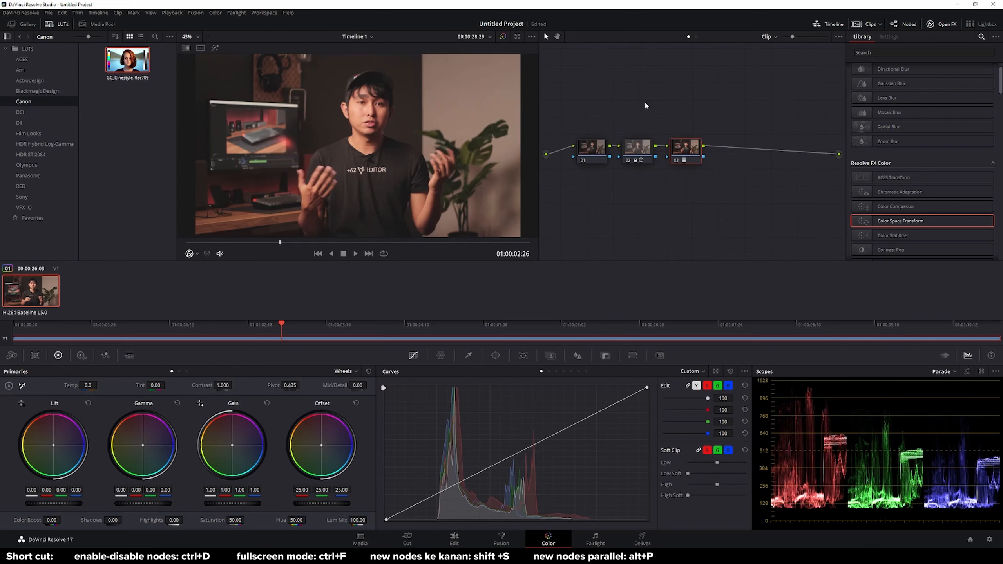
Step: Compare the image and parade scope with all three nodes bypassed, and re-enable the nodes
drag(632, 123, 700, 179)
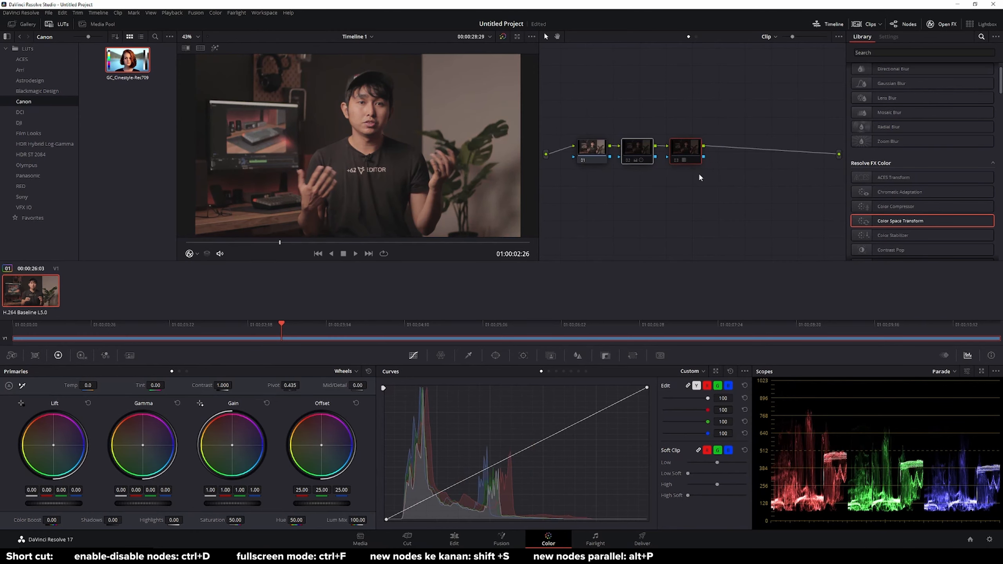
drag(710, 112, 591, 173)
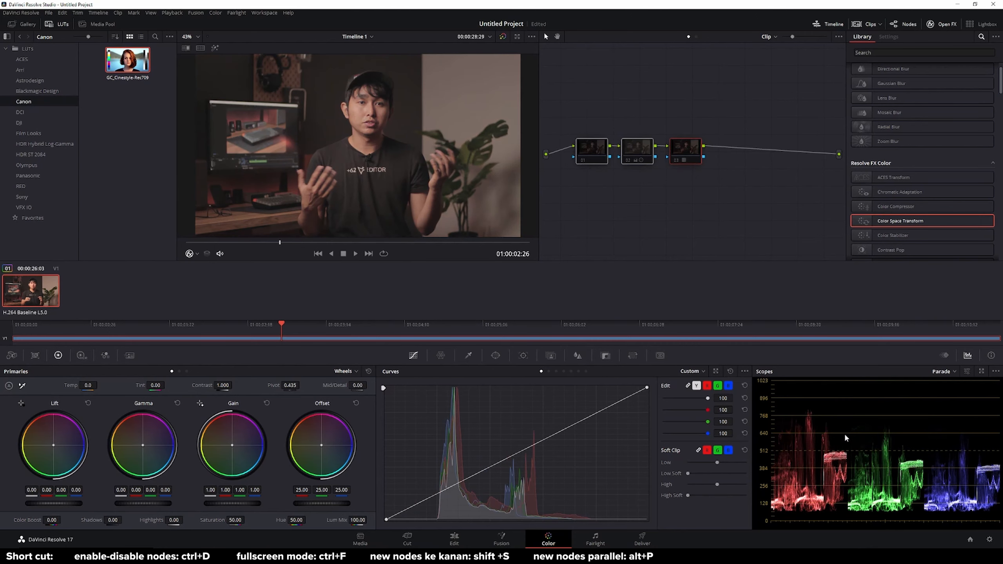
key(ctrl+d)
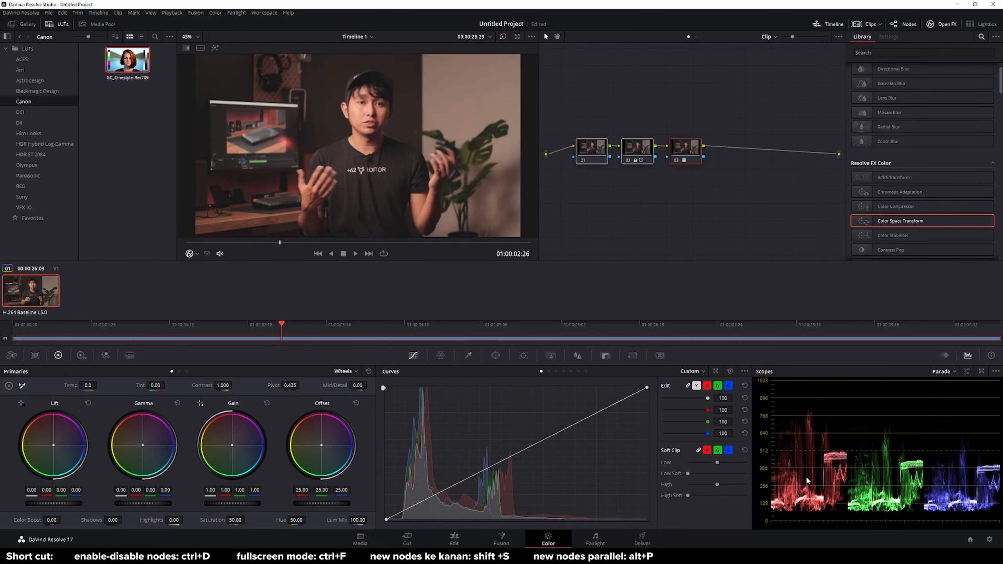
mouse_move(685, 154)
mouse_down()
mouse_move(696, 156)
mouse_move(688, 156)
mouse_up()
click(680, 202)
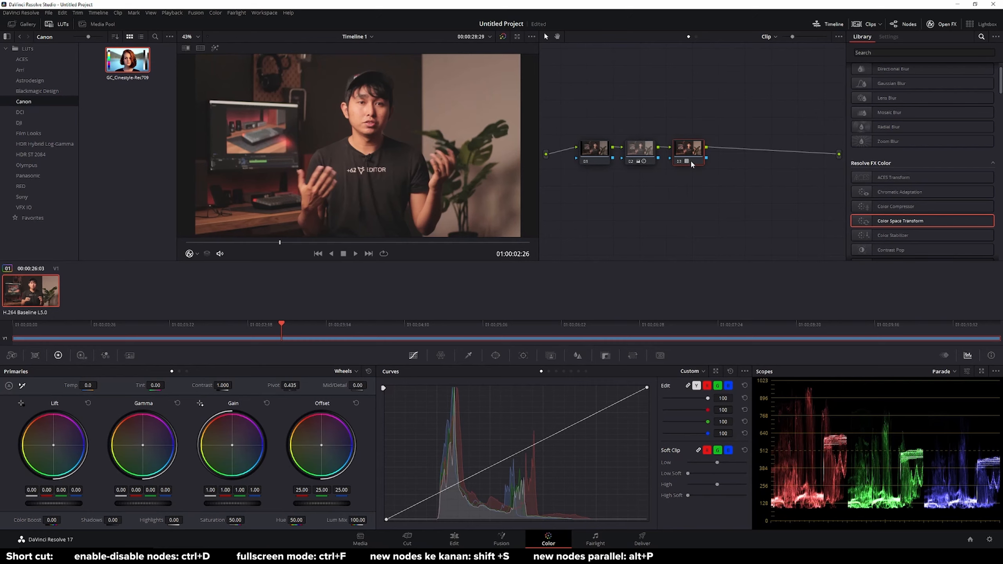
Step: Add a corrector node on the connection between the LUT node and the graph's output
right_click(739, 176)
mouse_move(830, 188)
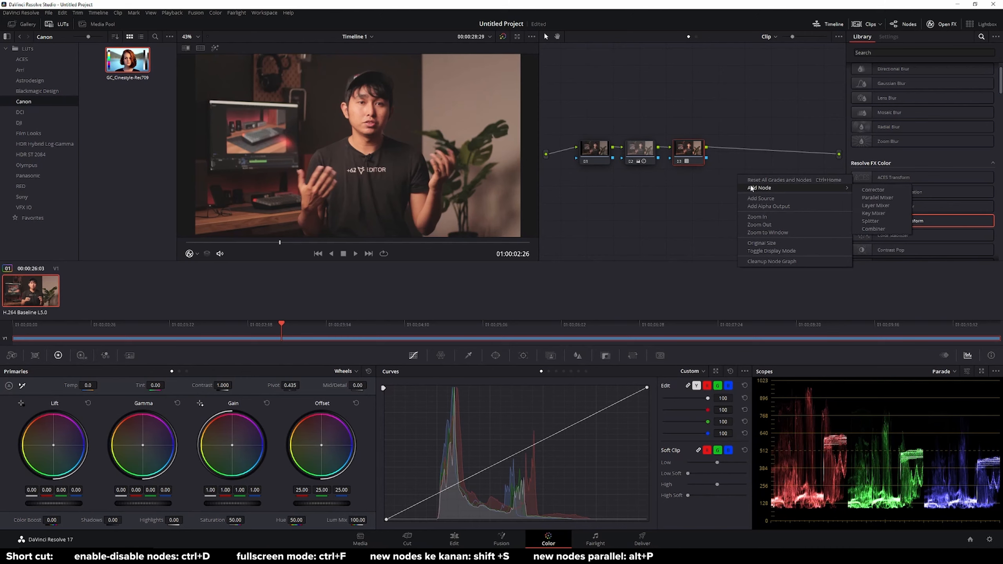
click(892, 192)
drag(738, 178, 739, 152)
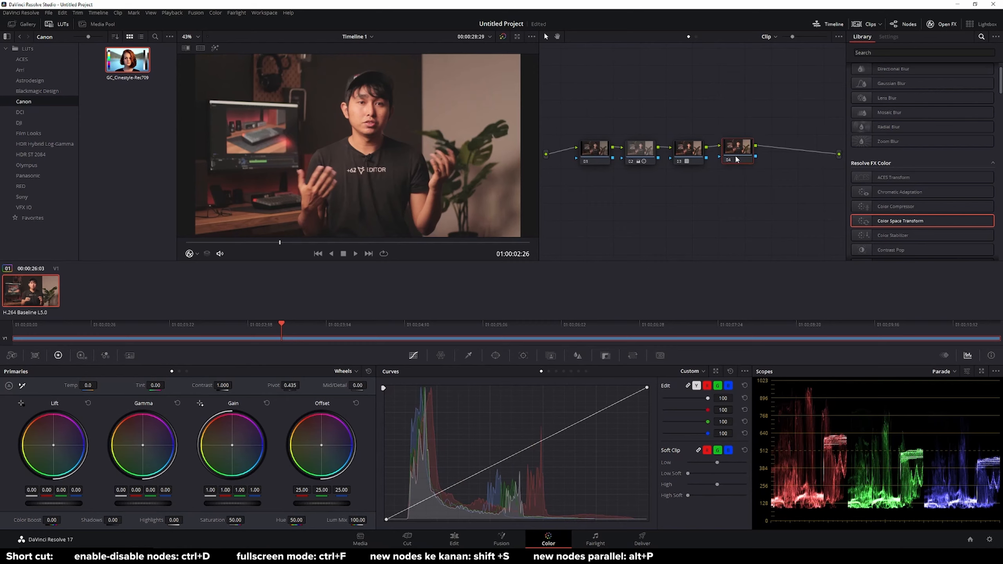
Step: Try bypassing the last node and adding two serial nodes after it, undo the additions and re-enable the node
key(ctrl+d)
key(shift+s)
key(shift+s)
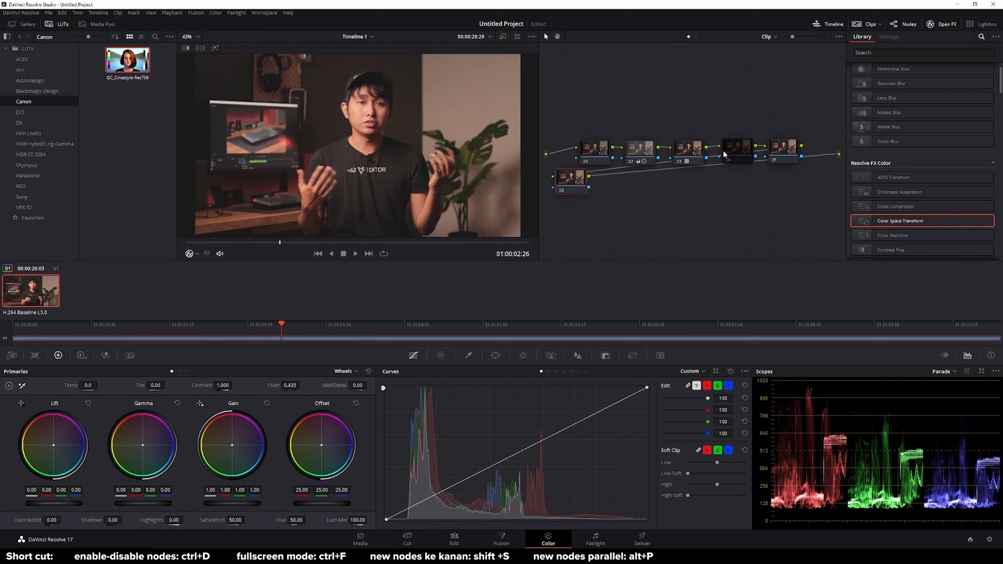
key(ctrl+z)
key(ctrl+z)
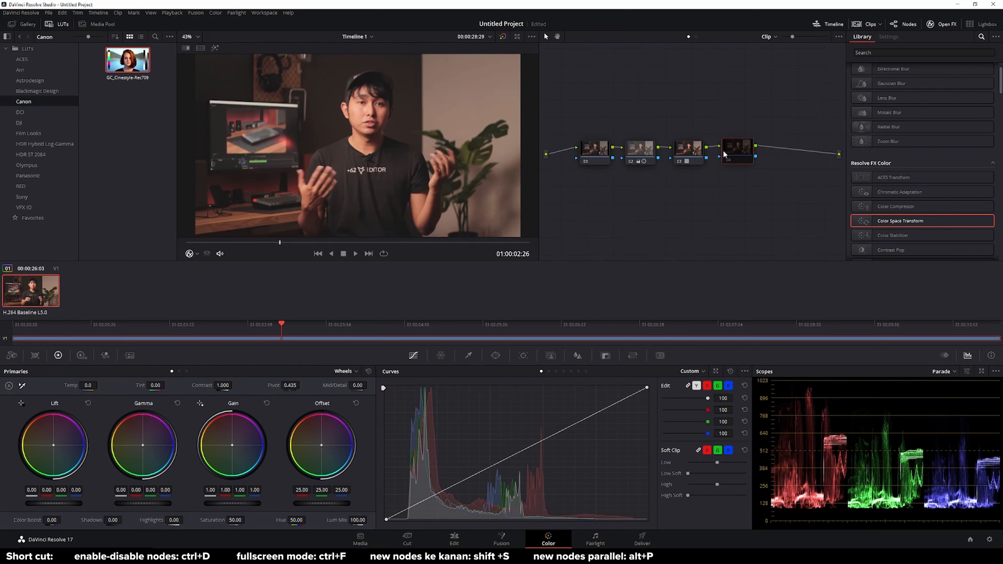
key(ctrl+d)
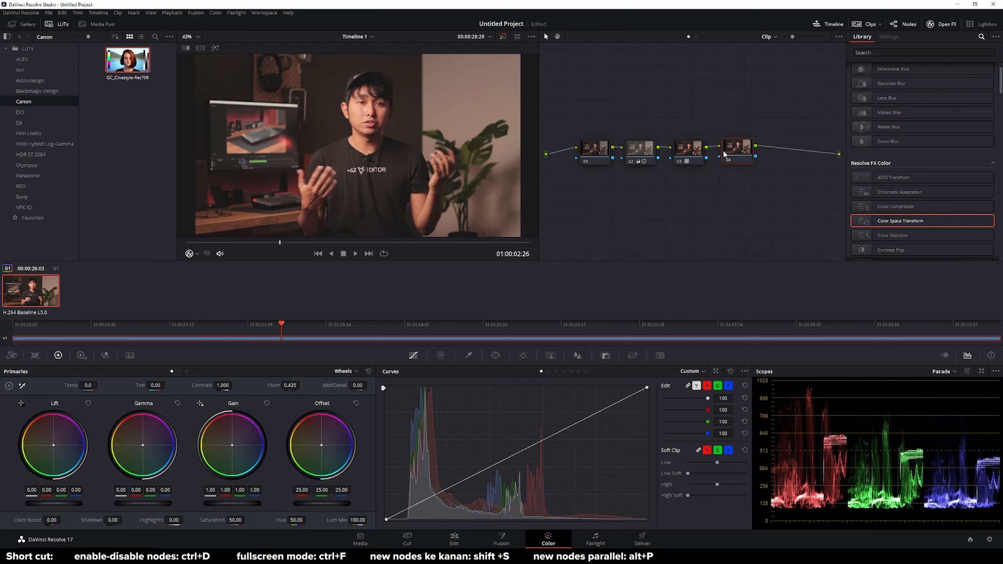
Step: Try adding three parallel nodes alongside the last corrector and centring the stack, and undo these changes
key(alt+p)
key(alt+p)
key(alt+p)
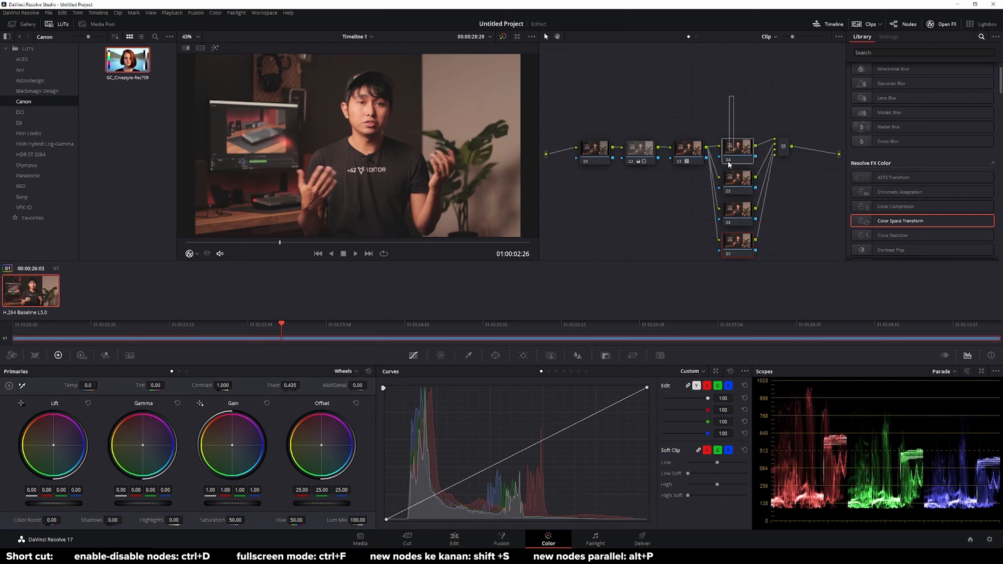
drag(734, 239, 733, 192)
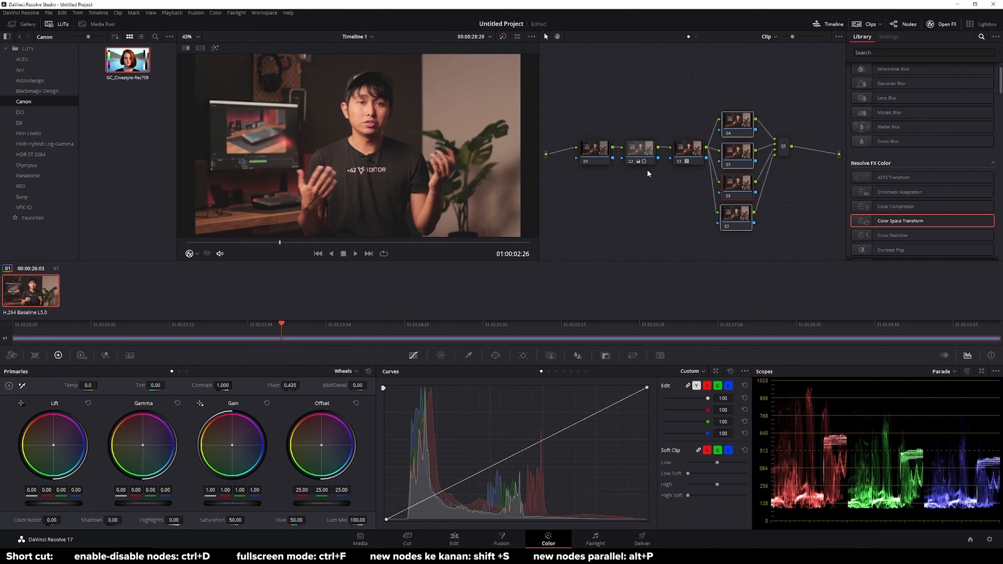
key(ctrl+z)
key(ctrl+z)
key(ctrl+z)
key(ctrl+z)
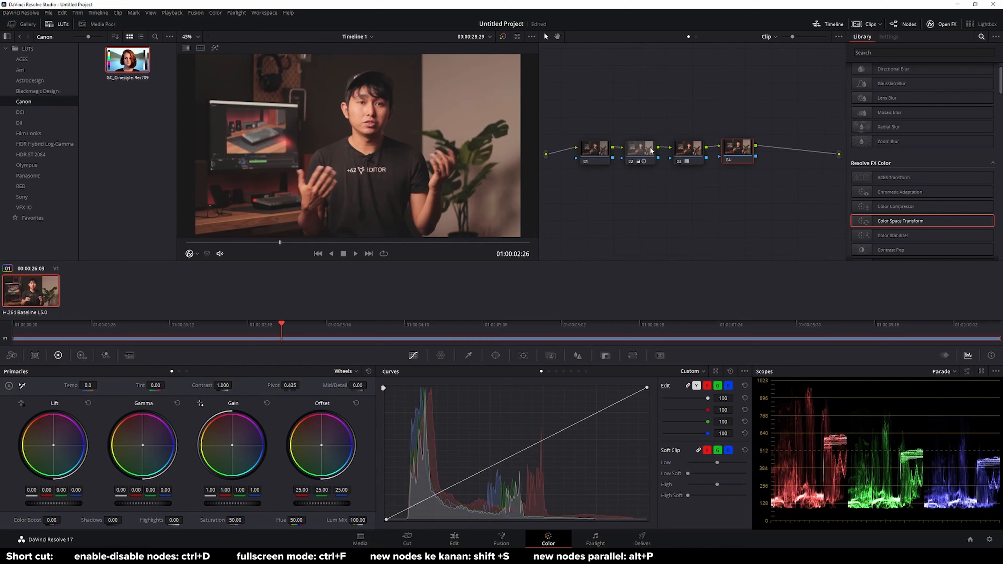
Step: Add three parallel nodes alongside node 04 and shift the stack of four upward to centre it on the mixer
drag(731, 156, 735, 155)
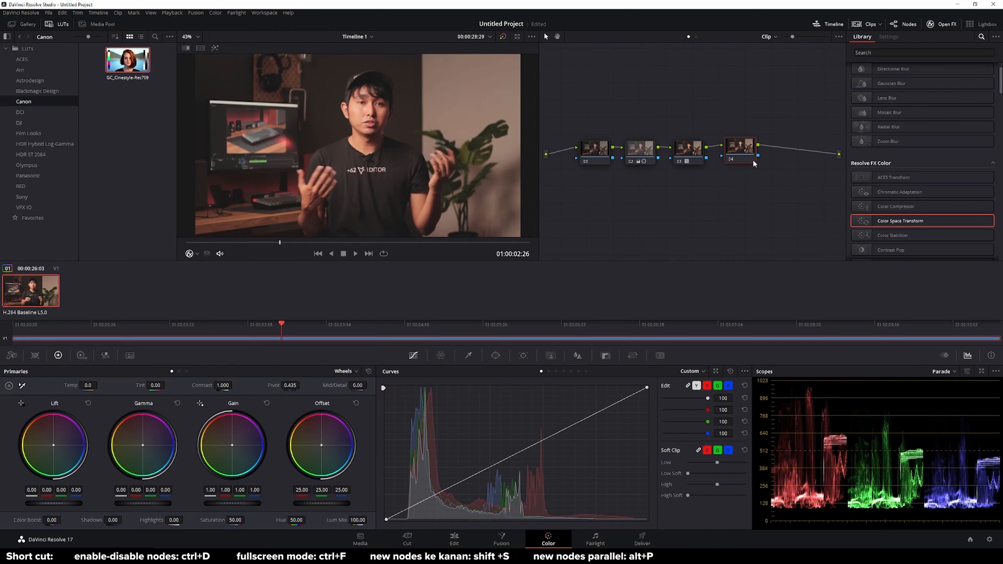
key(alt+p)
key(alt+p)
key(alt+p)
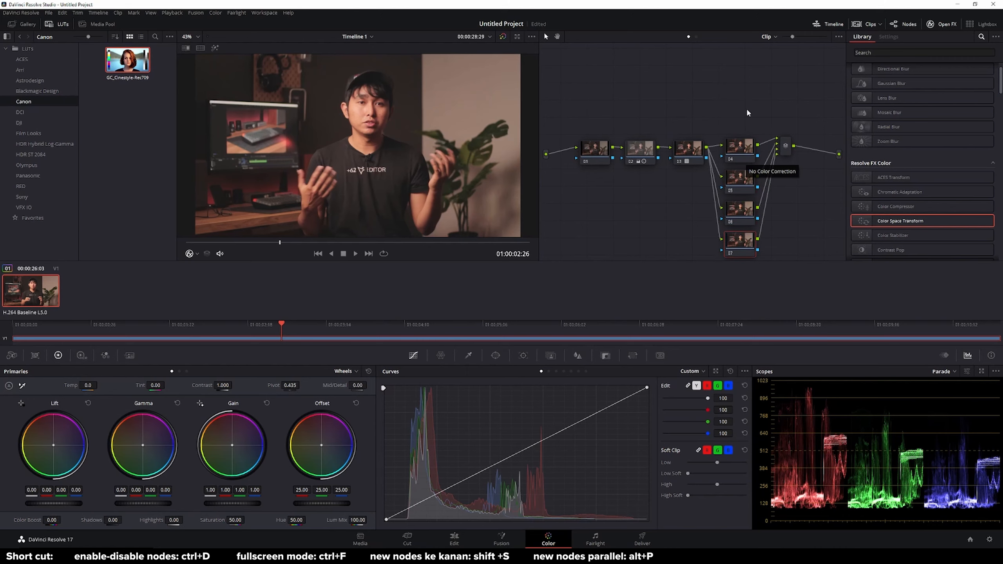
click(740, 200)
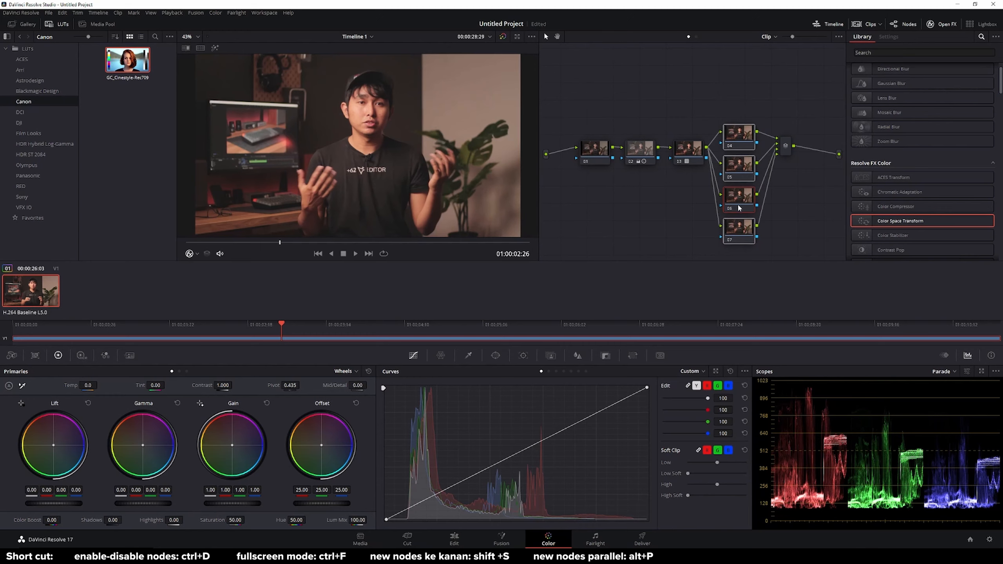
Step: Add a serial corrector node and place it between the parallel mixer and the graph's output
click(785, 150)
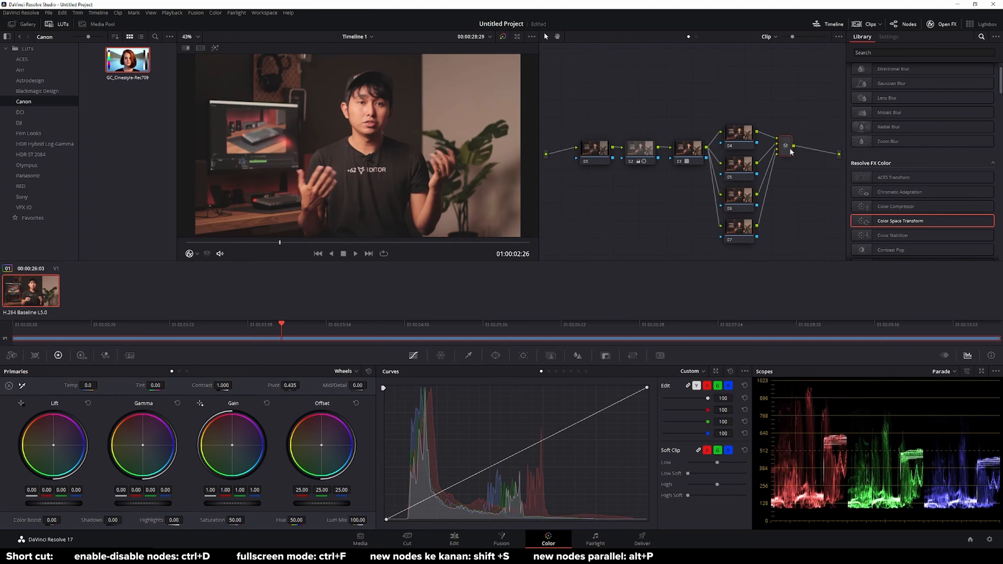
key(alt+p)
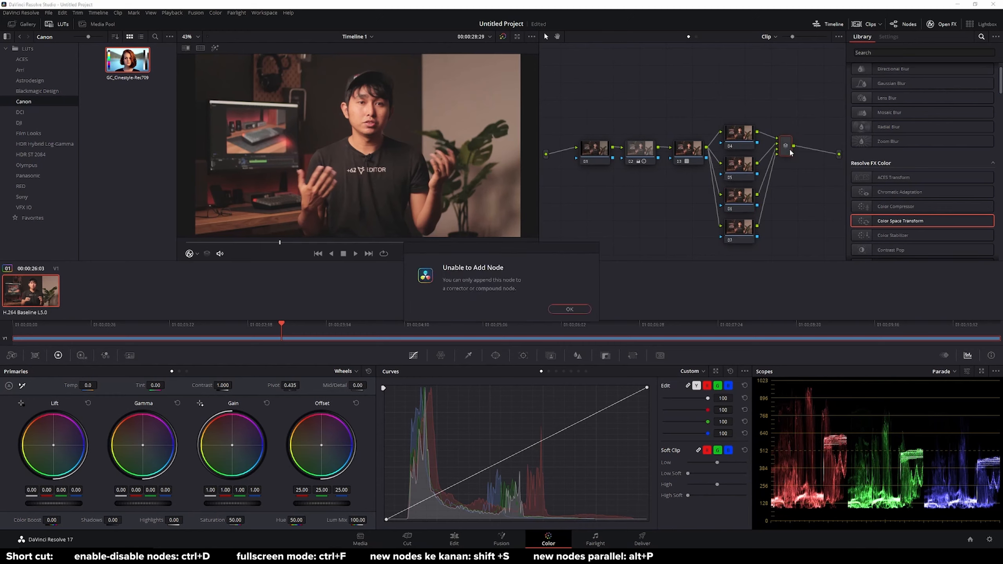
click(580, 310)
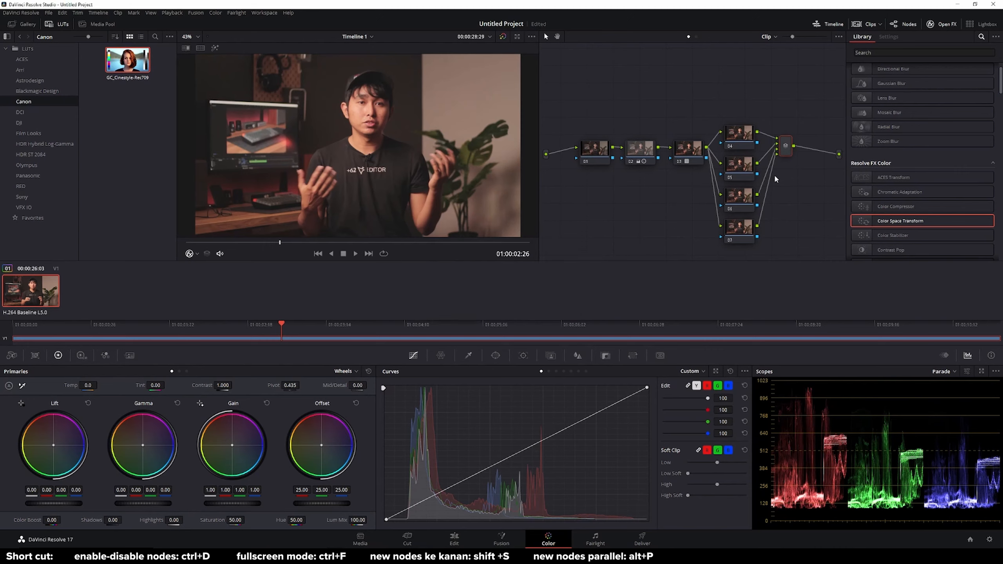
key(shift+s)
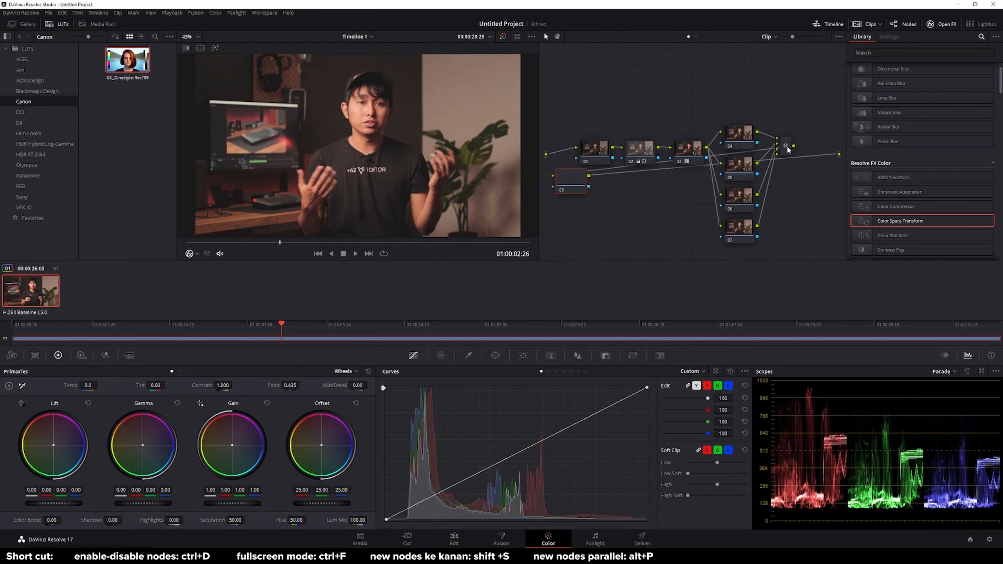
drag(572, 189, 829, 160)
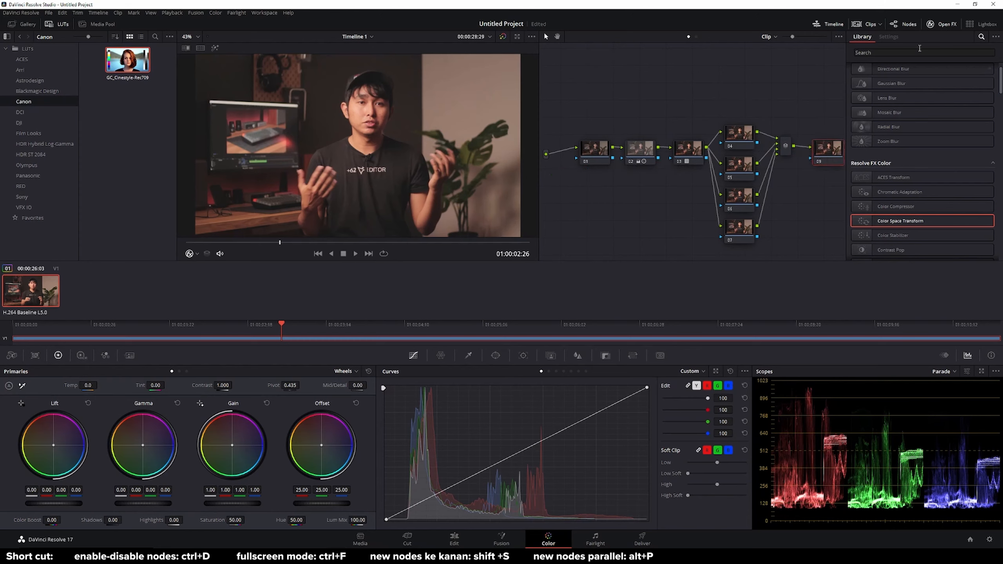
Step: Hide the Open FX library and add a second corrector node after the one following the parallel mixer
click(943, 24)
right_click(876, 176)
click(865, 191)
drag(885, 187, 896, 153)
click(837, 152)
click(887, 154)
Step: On the first node after the mixer, add a circle window around the man with size 50.36, aspect 64.95 and softness 10.65
click(843, 151)
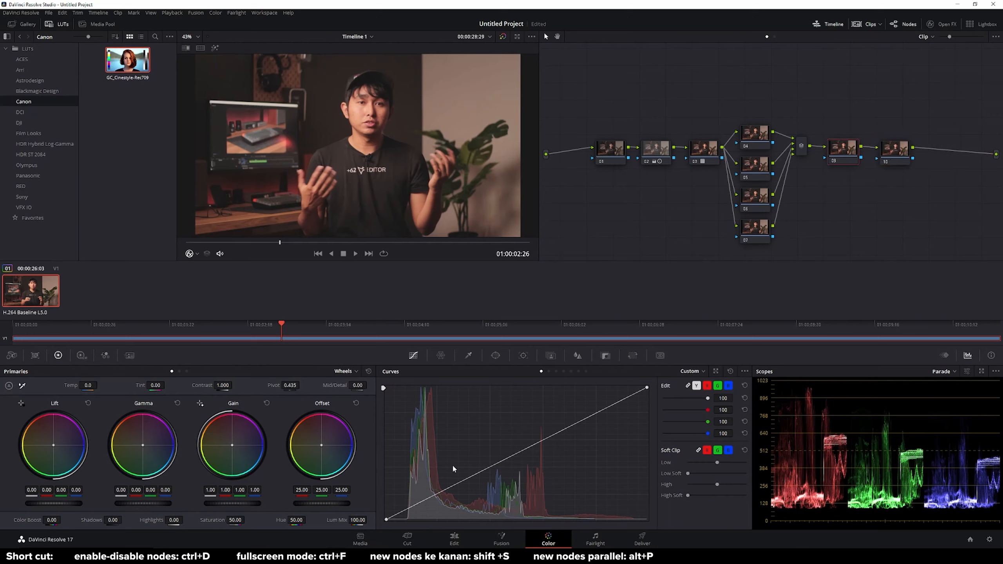
click(495, 356)
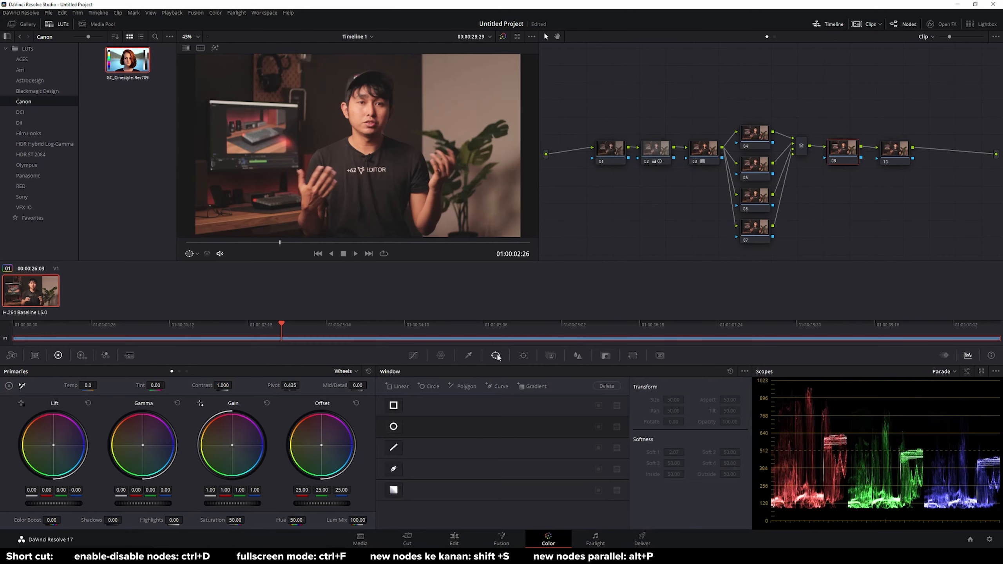
click(395, 428)
drag(414, 150, 431, 151)
drag(424, 195, 481, 243)
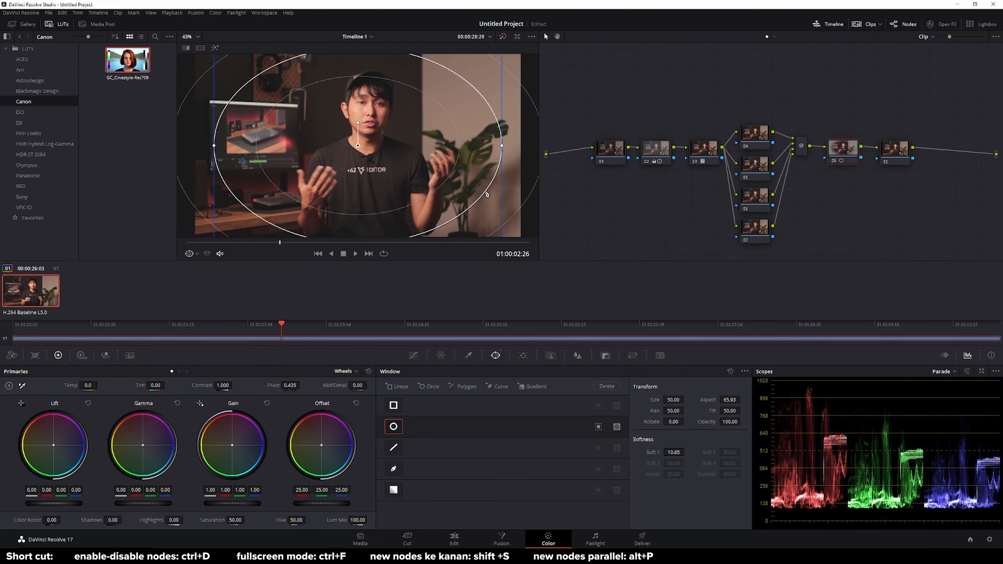
drag(486, 186, 490, 176)
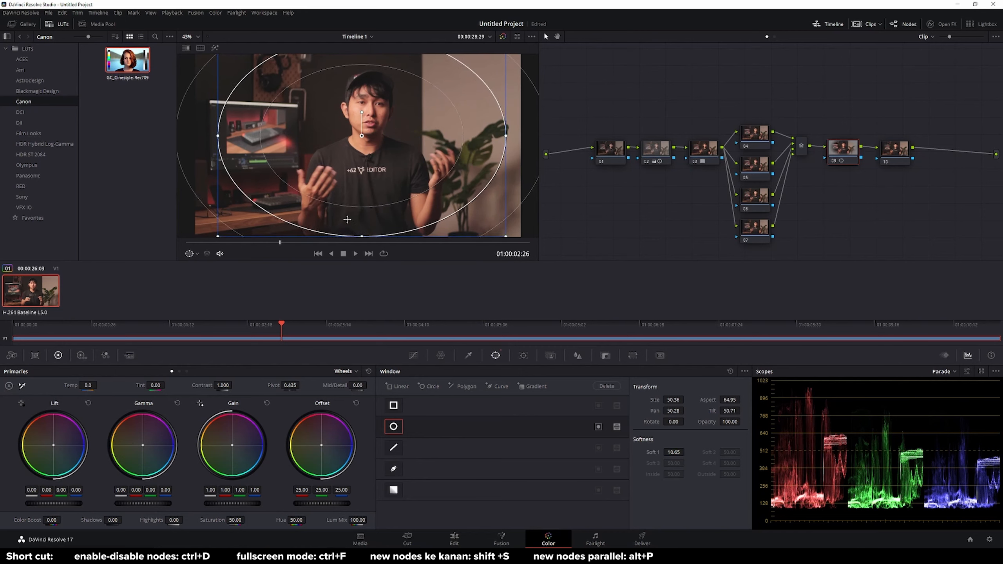
drag(343, 206, 340, 203)
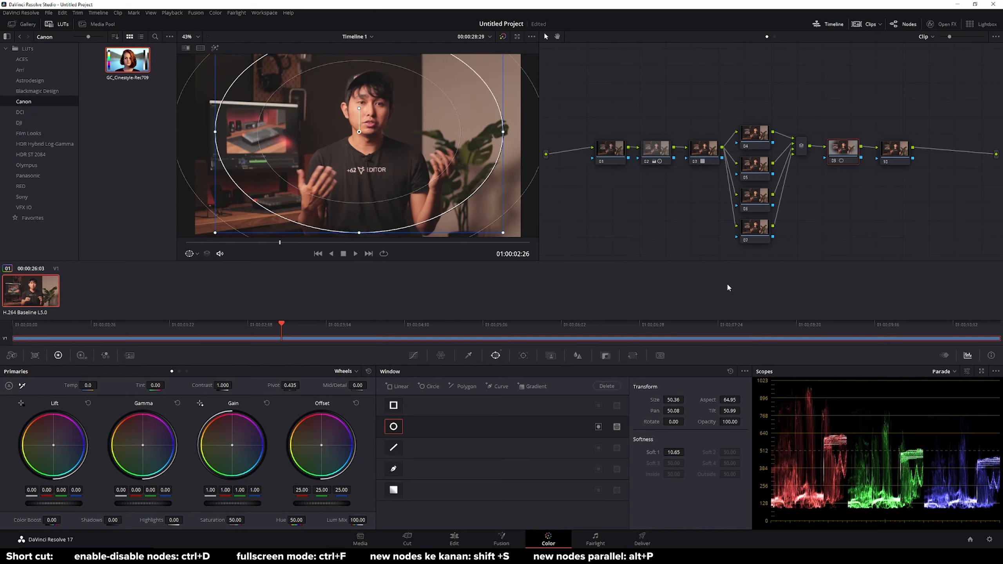
Step: Invert the circle window on the first node after the mixer, with lift at -0.02 and gain at 0.83 to darken the surroundings
click(598, 427)
scroll(70, 502, down, 3)
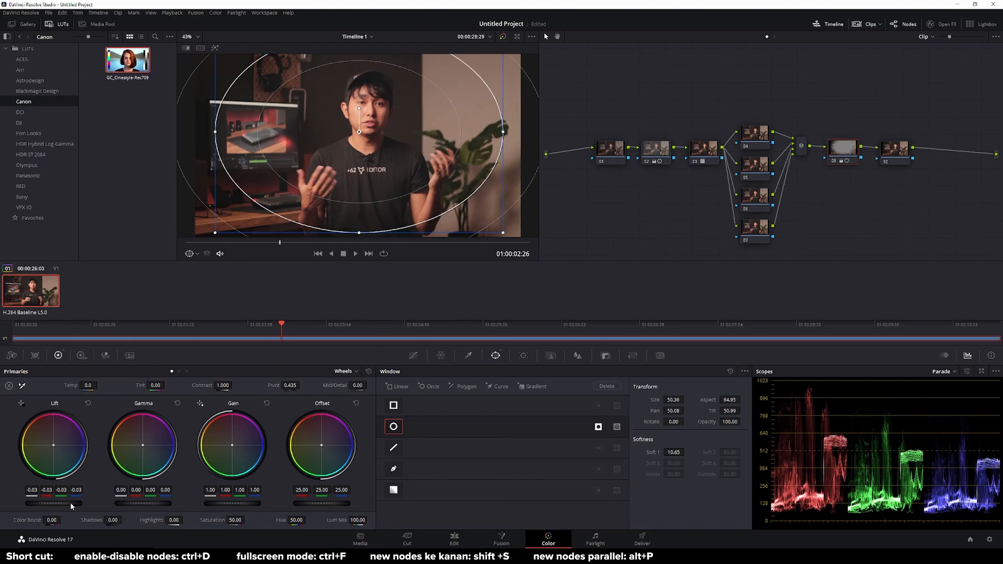
scroll(231, 502, down, 6)
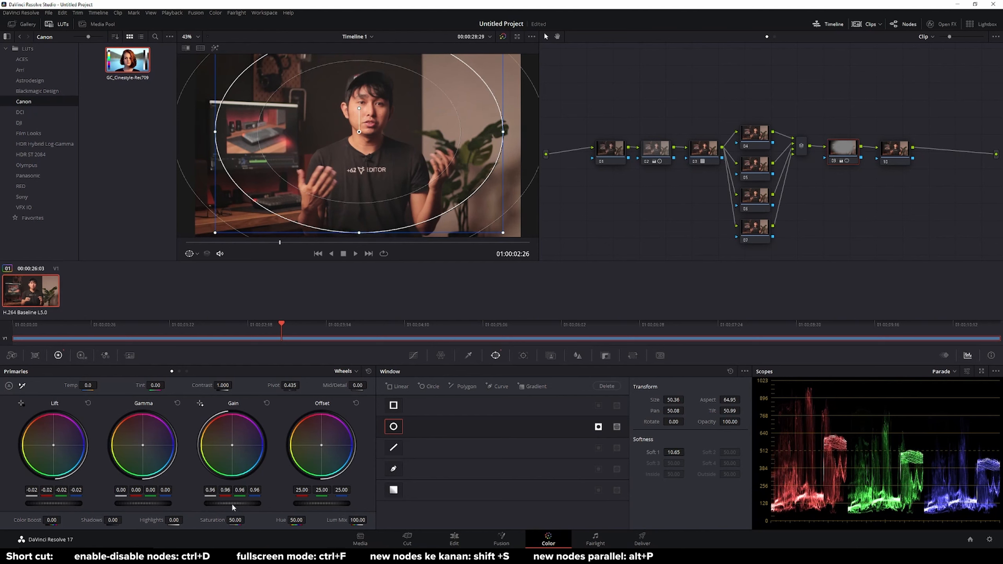
scroll(232, 505, down, 7)
scroll(232, 503, down, 4)
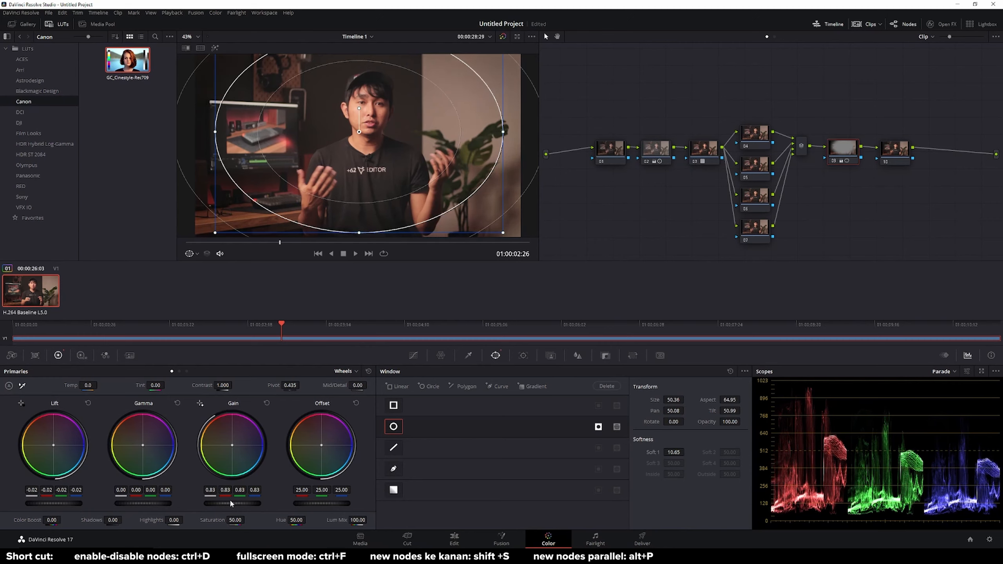
Step: Reshape and recentre the circle window around the man's head with aspect 54.11, pan 50.56, tilt 52.37 and softness 23.47
drag(214, 132, 185, 131)
drag(355, 166, 353, 153)
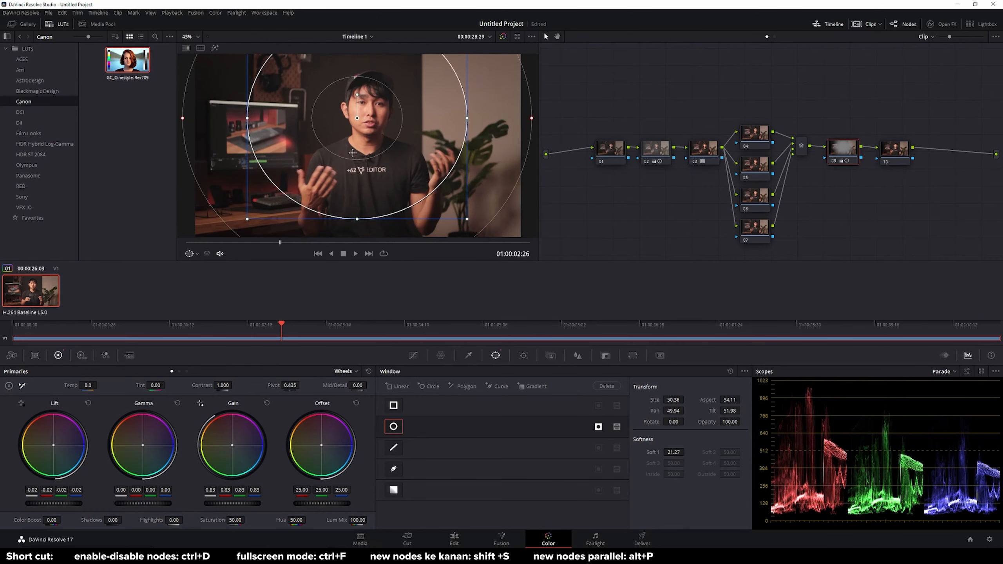
drag(532, 119, 547, 122)
drag(452, 139, 449, 142)
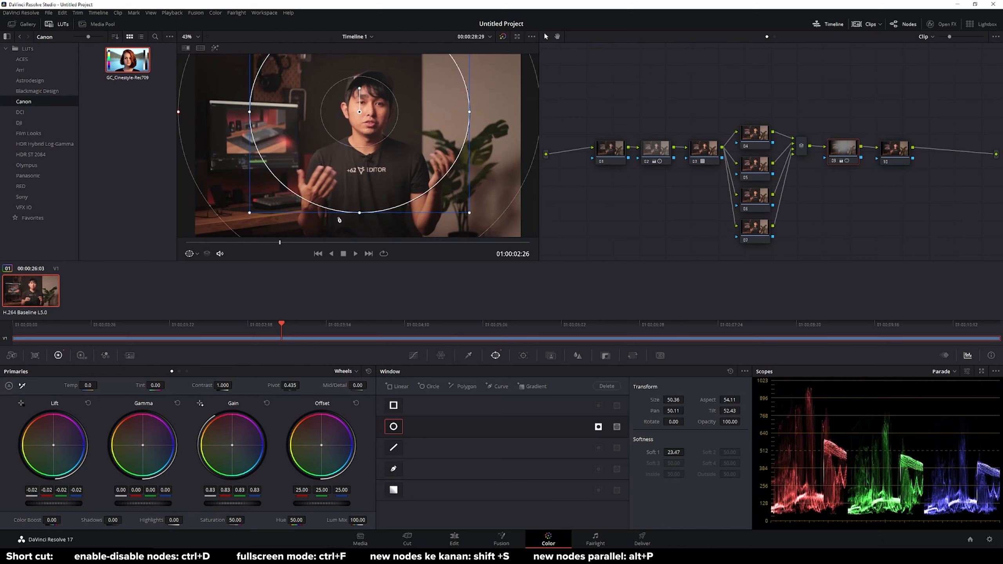
drag(376, 186, 383, 186)
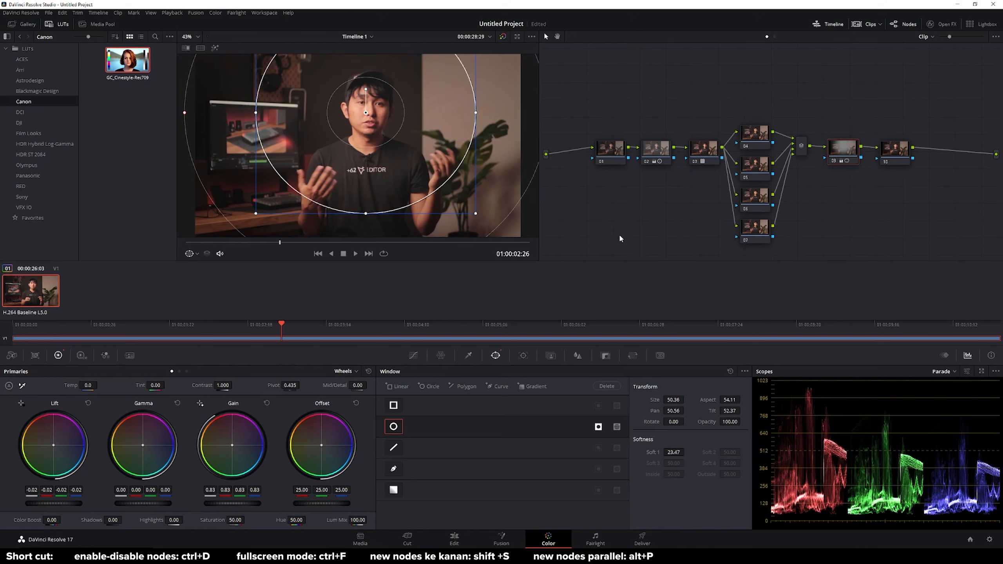
Step: Hide the window outline and compare the image with the vignette node disabled and enabled
click(892, 152)
click(846, 151)
click(413, 355)
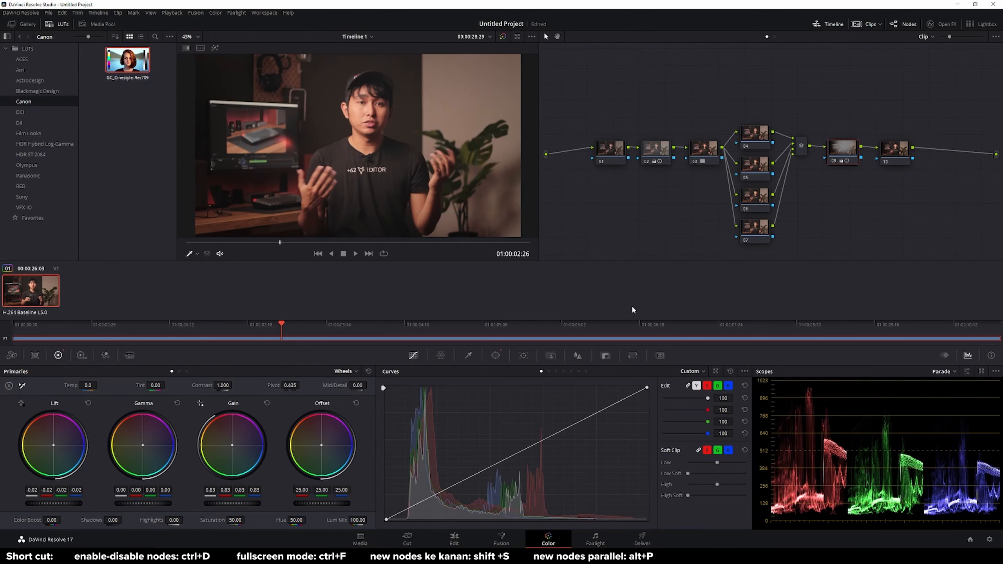
key(ctrl+d)
key(ctrl+d)
key(ctrl+d)
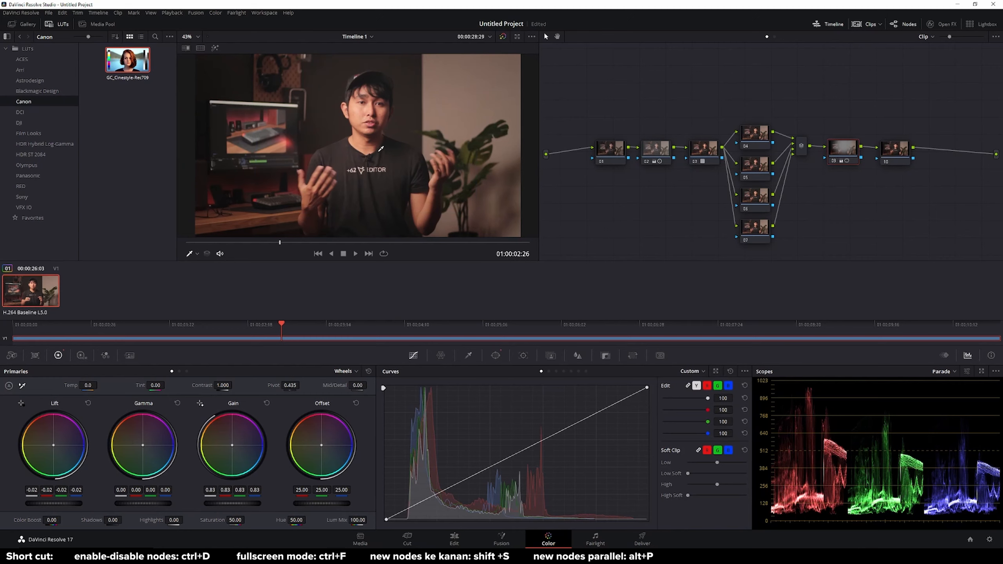
click(754, 151)
click(756, 163)
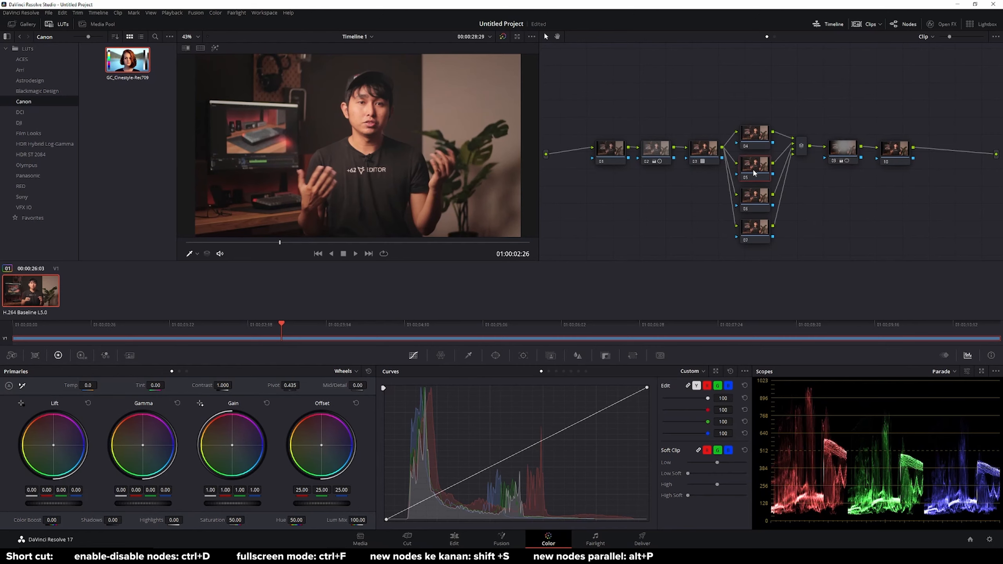
click(756, 193)
click(760, 230)
click(753, 164)
click(755, 138)
Step: On the second parallel node, isolate the man's skin tones with the HSL qualifier and set denoise to 12.4
click(754, 165)
click(469, 356)
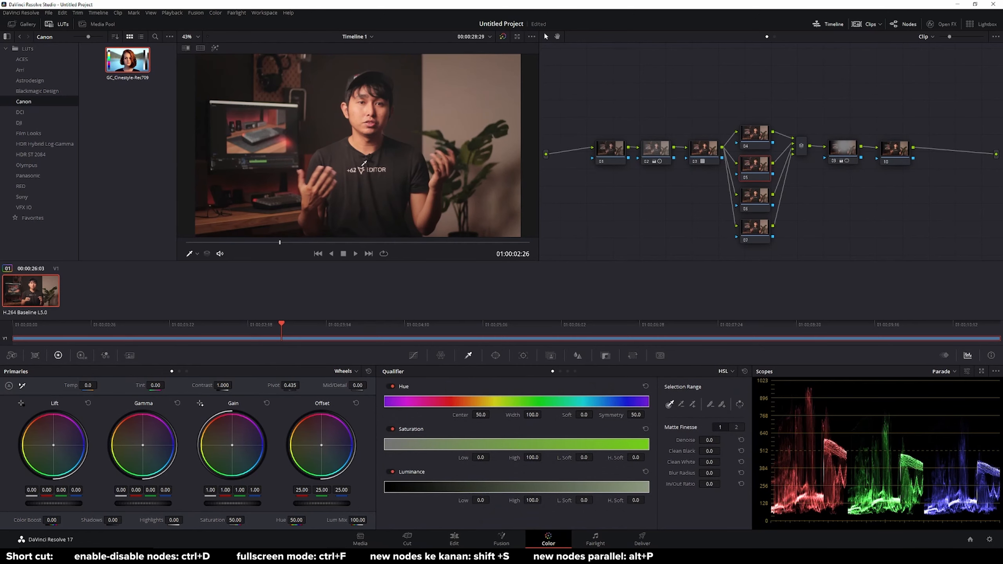
click(355, 115)
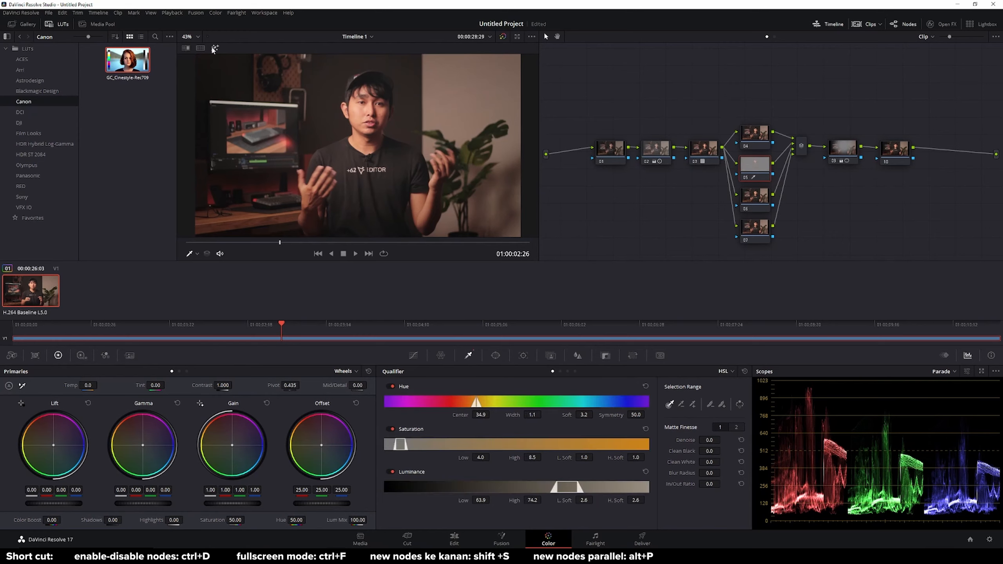
click(215, 48)
mouse_move(361, 110)
mouse_down()
mouse_move(359, 119)
mouse_move(379, 121)
mouse_move(355, 103)
mouse_move(380, 111)
mouse_move(364, 111)
mouse_up()
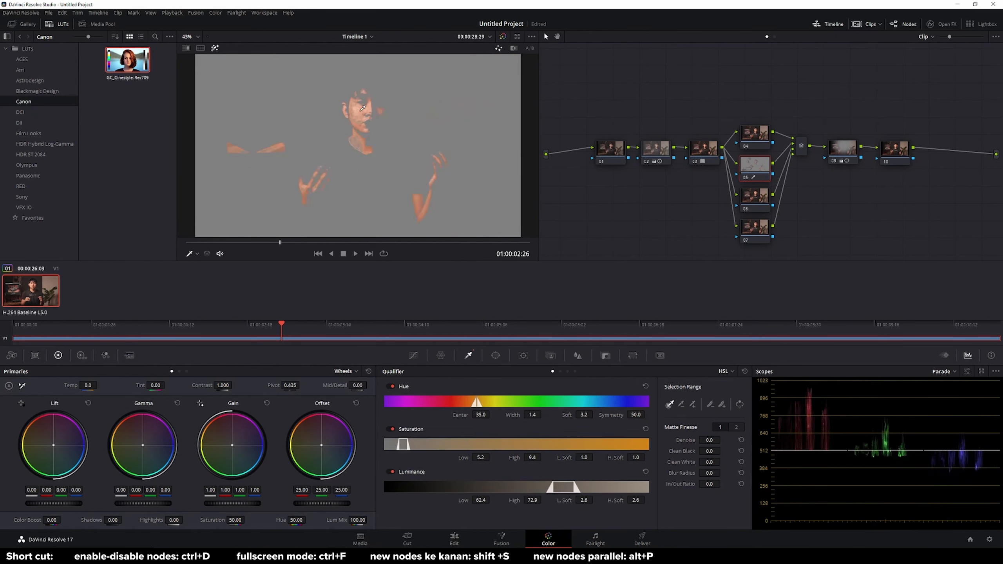
click(364, 119)
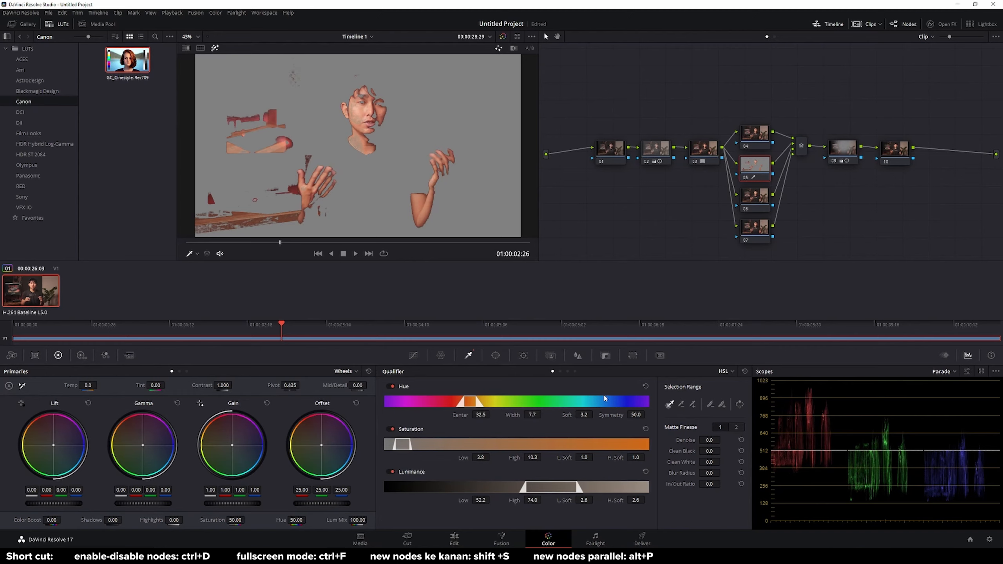
drag(709, 440, 723, 440)
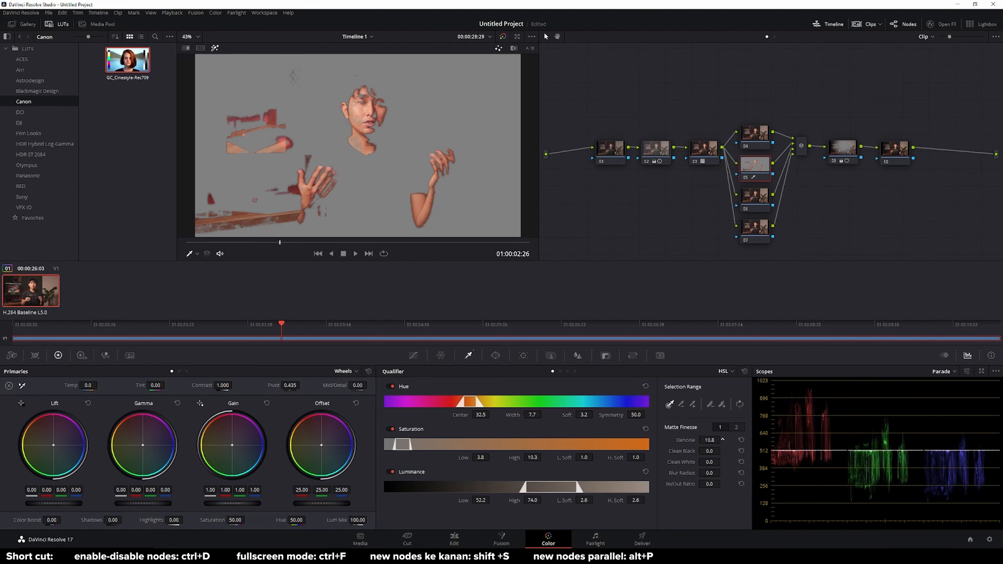
click(216, 48)
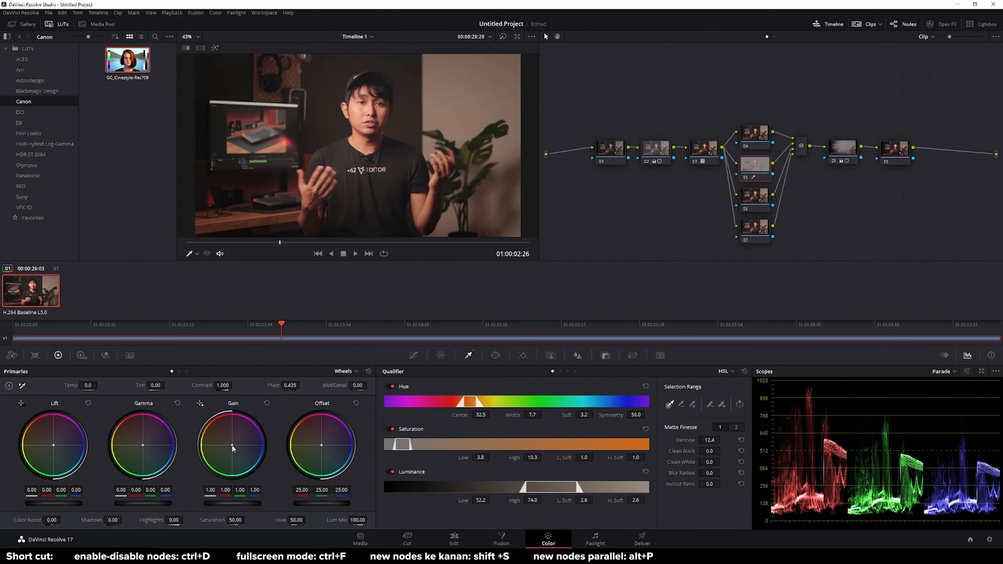
key(ctrl+z)
Step: Switch the scope to Vectorscope and show its skin tone indicator
click(955, 371)
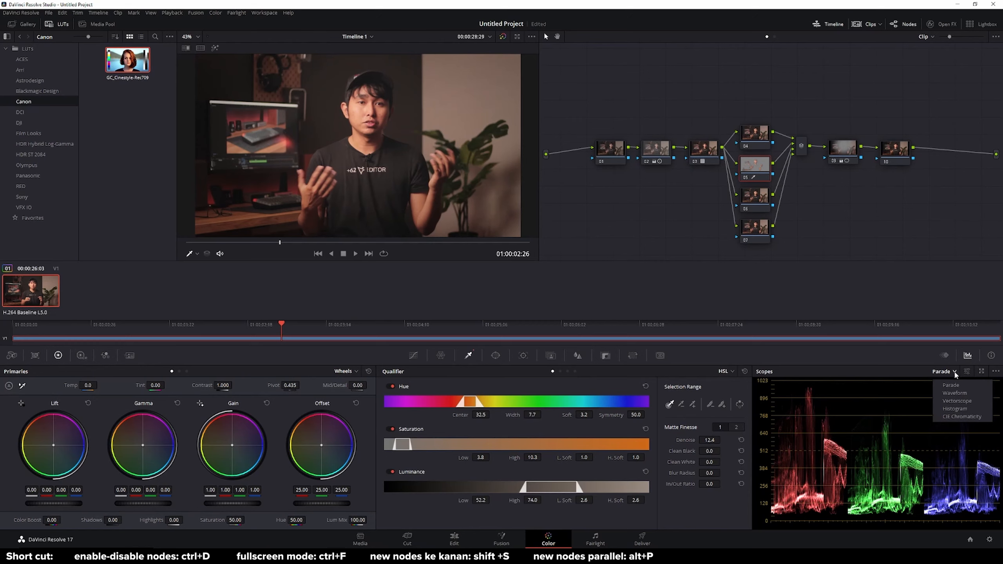
click(953, 402)
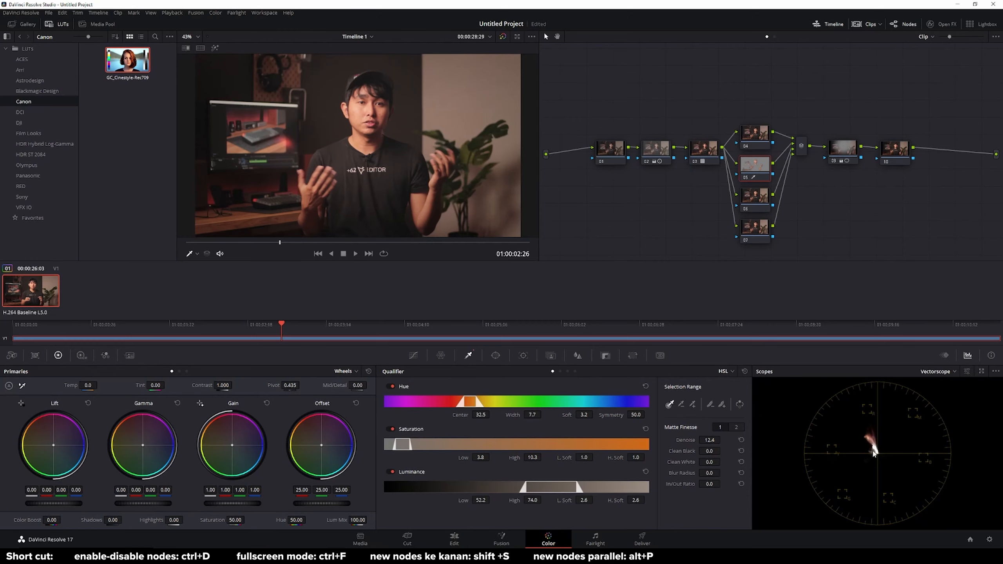
click(966, 371)
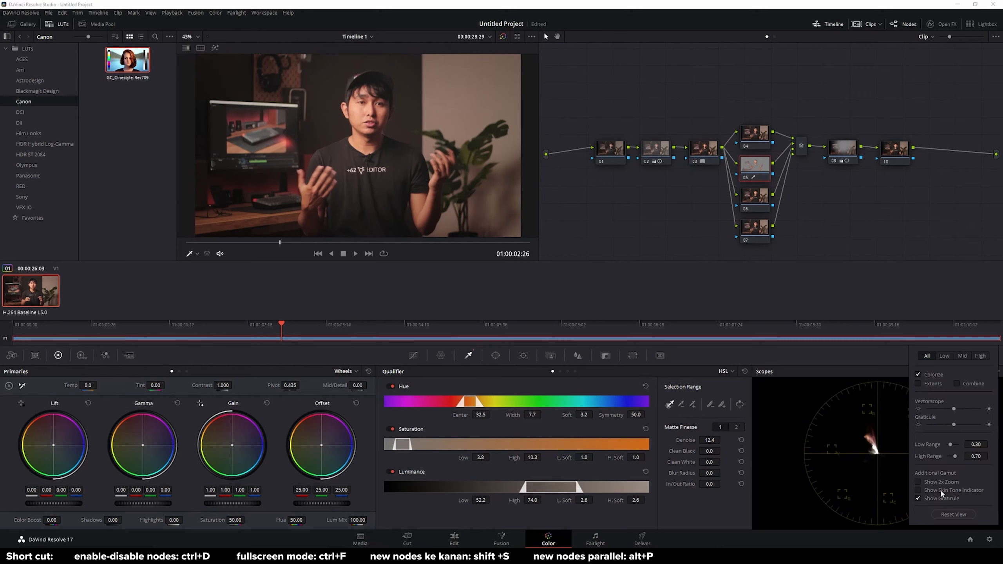
click(941, 489)
click(484, 309)
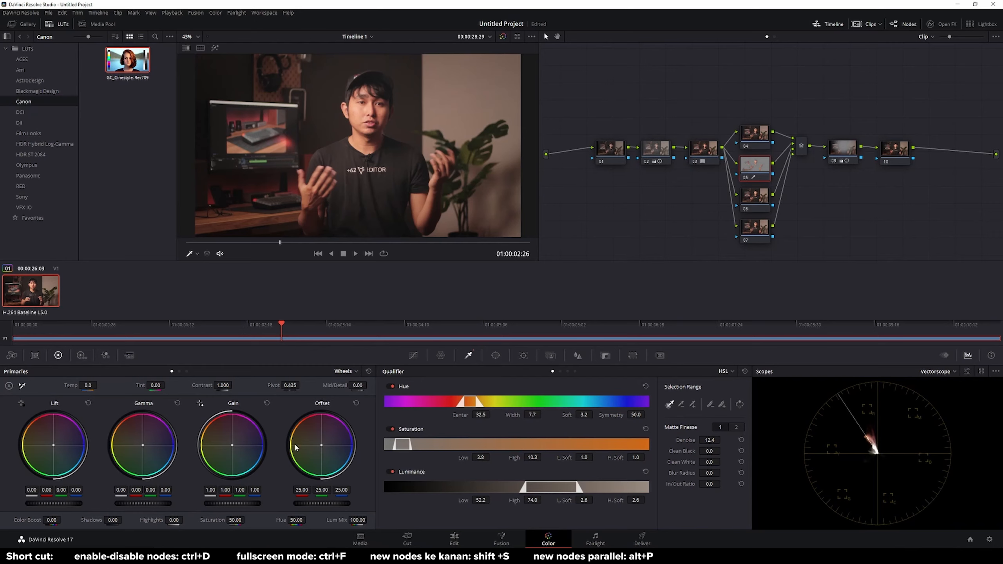
Step: Warm the skin key's gain to red 1.09, green 0.99 and blue 0.86, and reduce the node's key output gain
drag(233, 445, 229, 443)
click(551, 355)
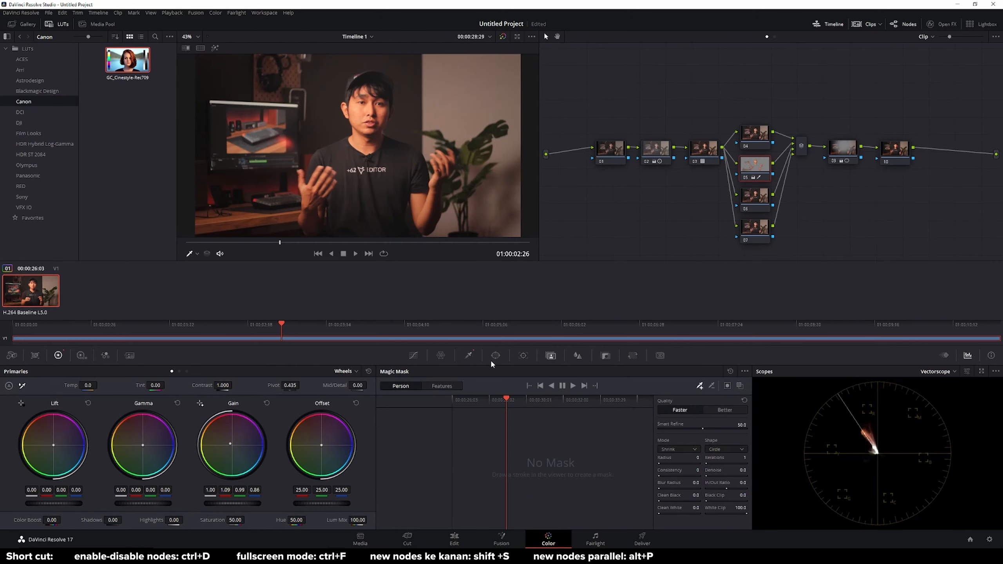
click(605, 355)
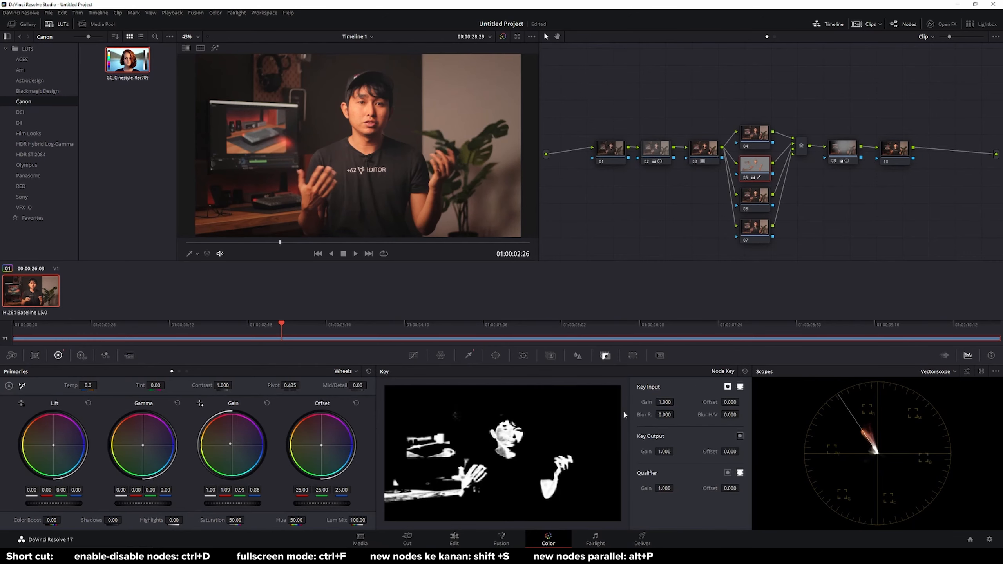
drag(665, 451, 579, 451)
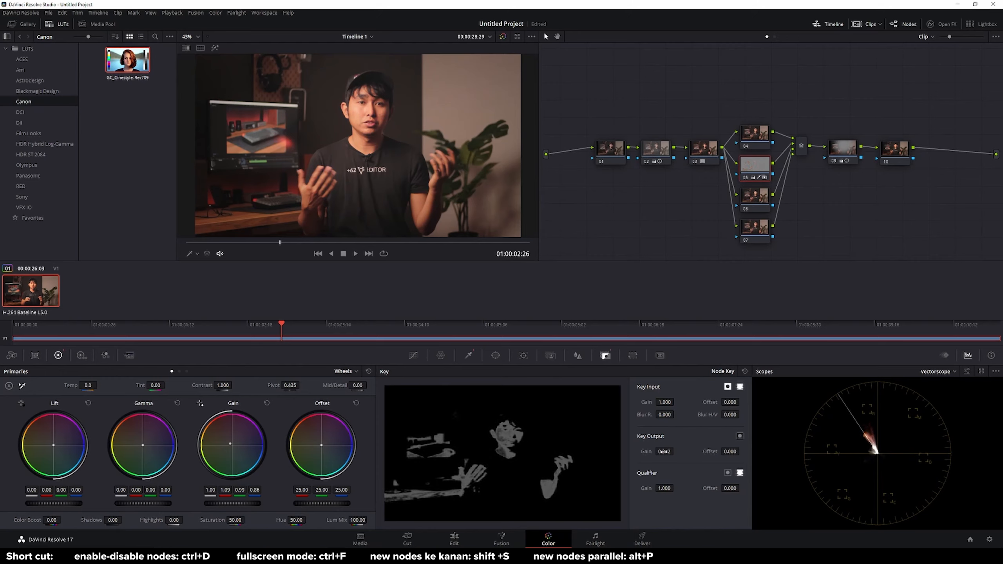
Step: Compare the image with the skin tone node disabled and enabled, including a full-screen view
key(ctrl+d)
key(ctrl+d)
key(ctrl+d)
key(ctrl+d)
key(ctrl+d)
key(ctrl+d)
key(ctrl+d)
key(ctrl+d)
key(ctrl+d)
key(ctrl+f)
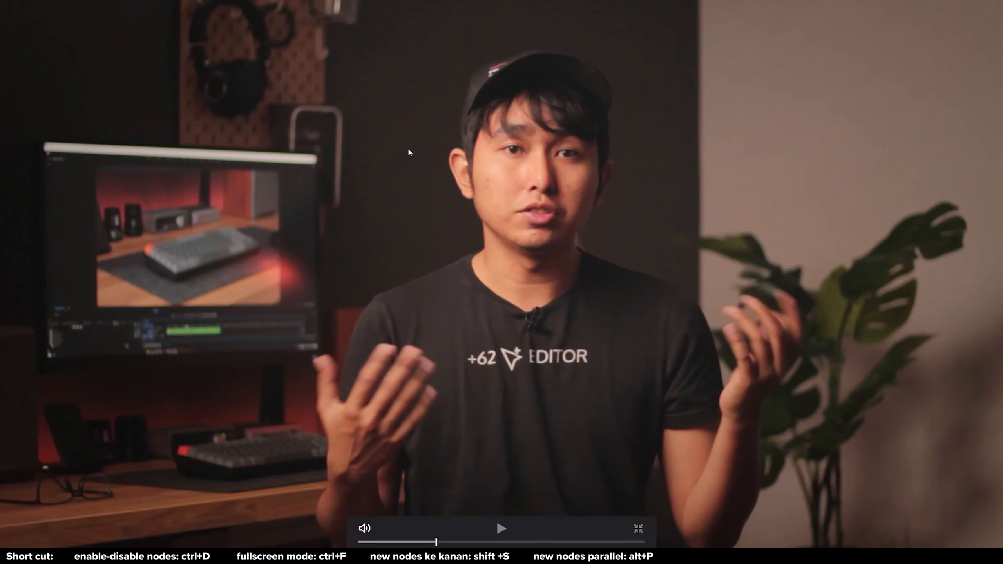
key(ctrl+f)
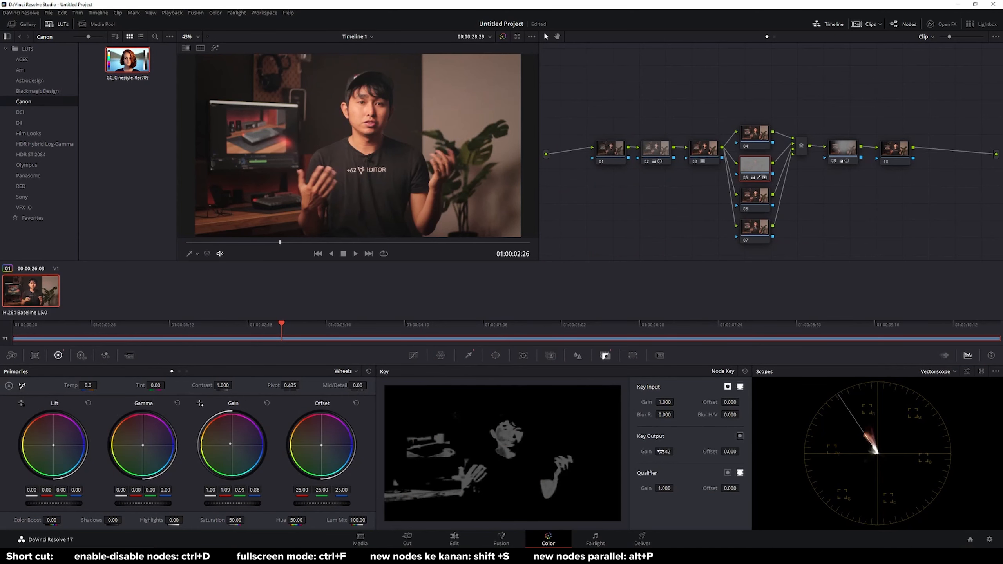
Step: Lower the skin tone node's key output gain to 0.158 and check the image in full screen
drag(664, 452, 648, 451)
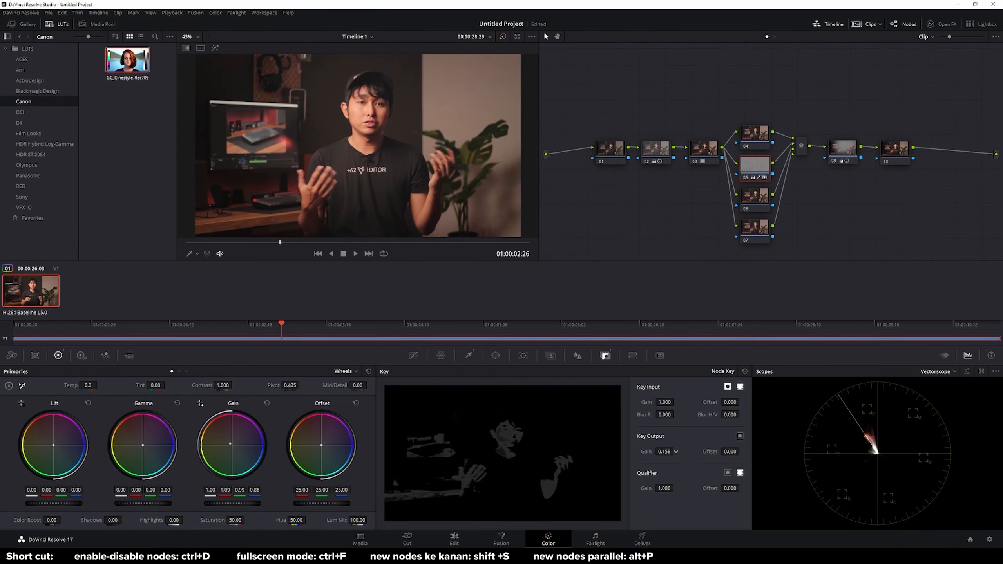
key(ctrl+f)
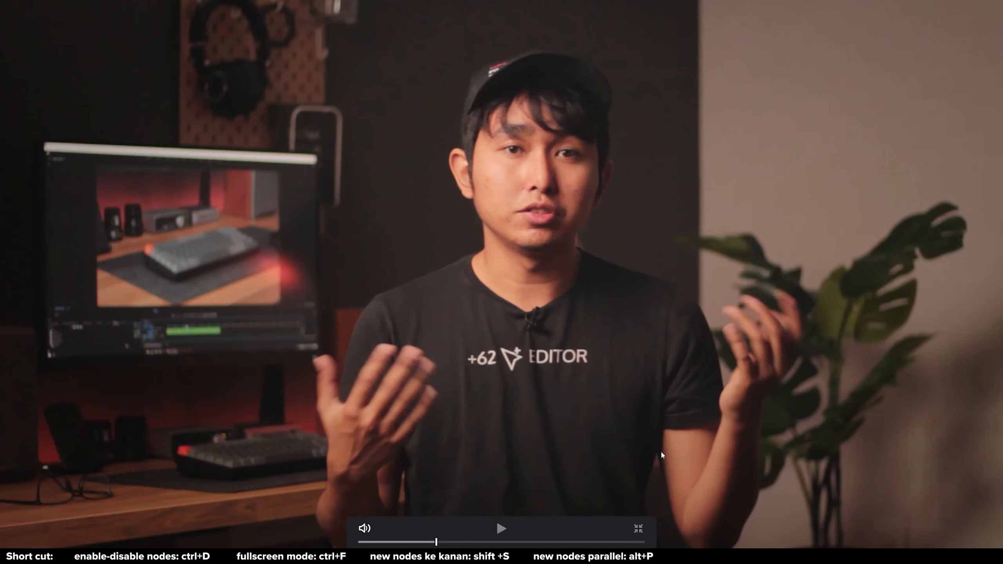
key(ctrl+f)
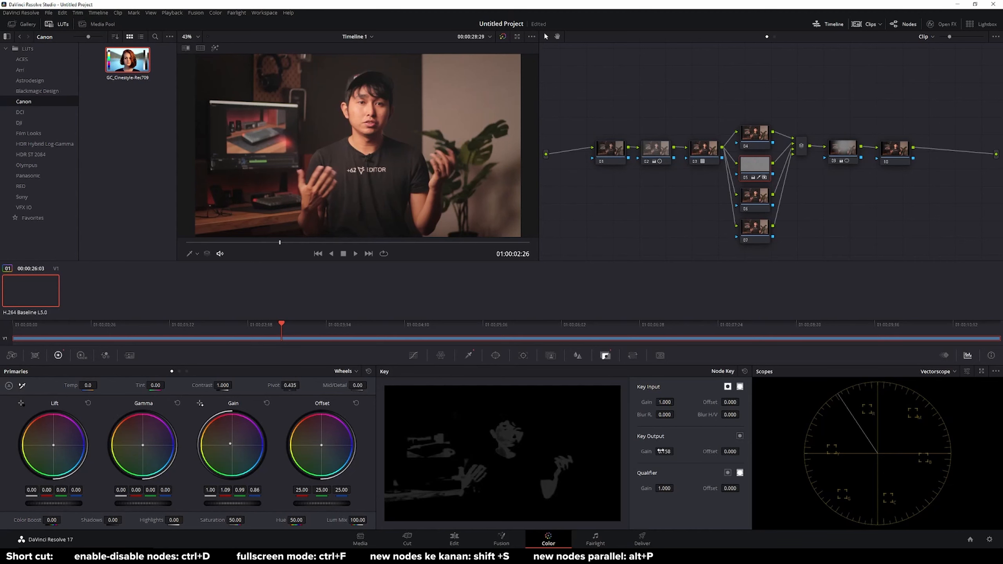
Step: On the third parallel node, key the plant's green leaves with denoise at 16.0 and slightly shift the gain colour balance
click(765, 203)
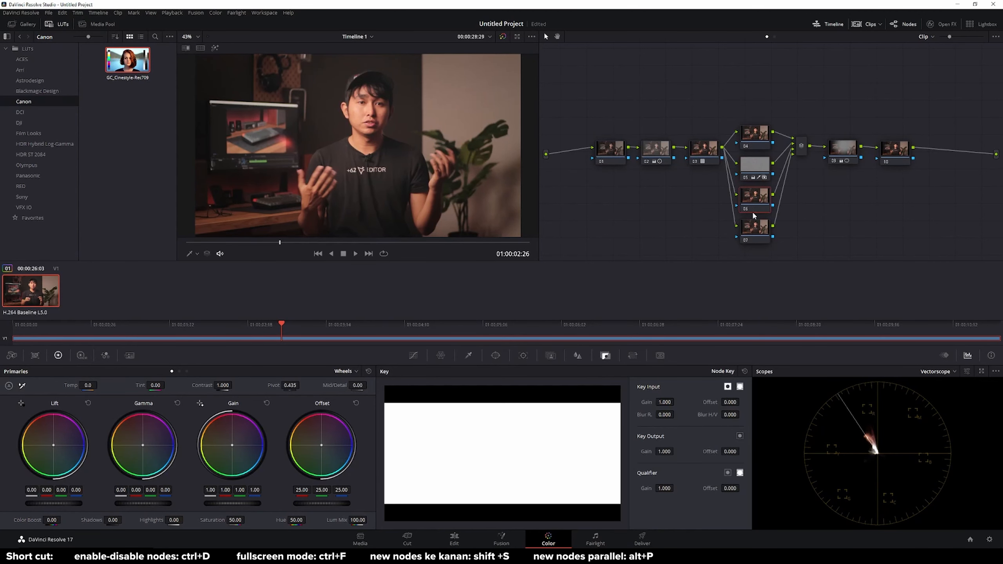
key(ctrl+s)
click(468, 355)
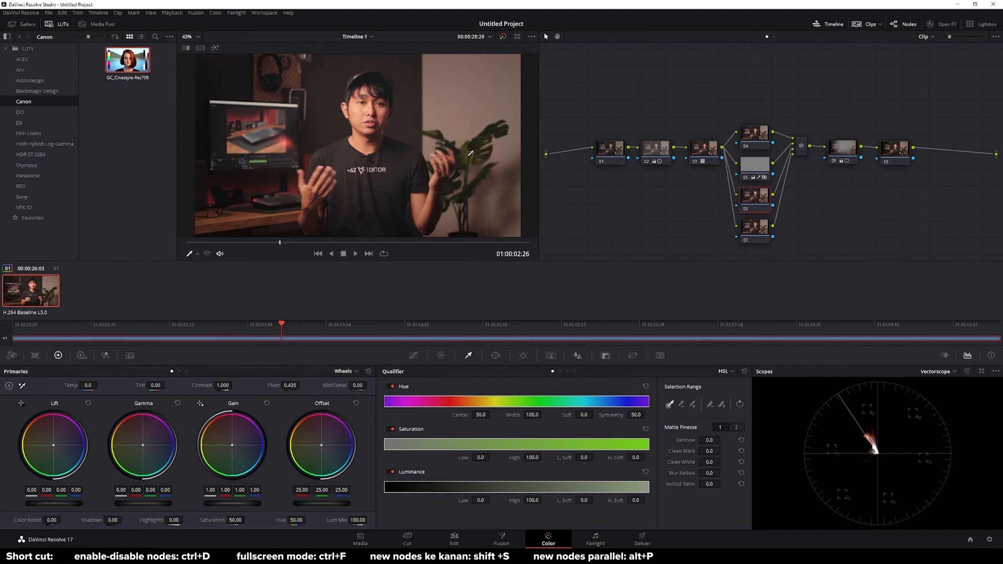
click(304, 121)
click(214, 48)
click(476, 139)
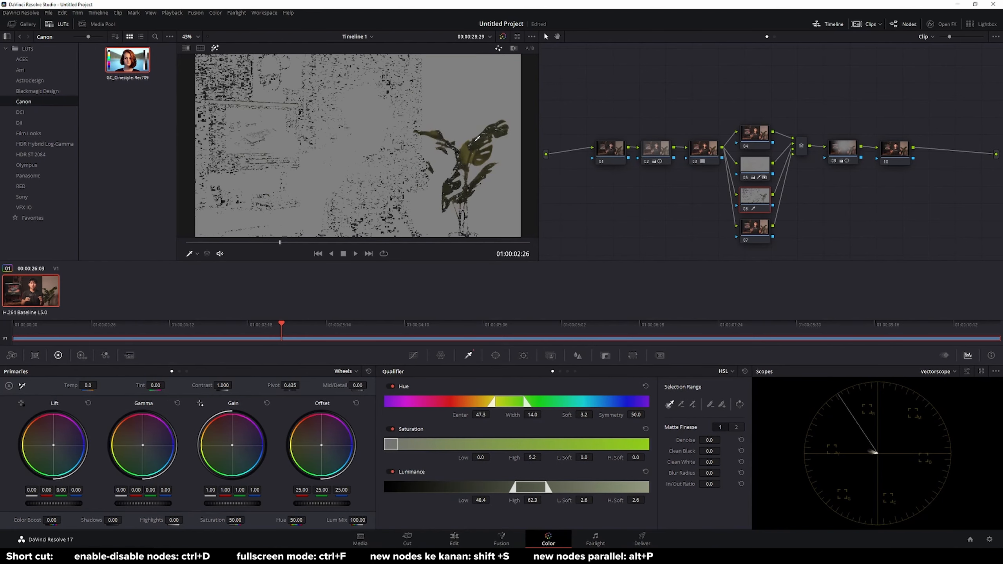
drag(708, 440, 731, 441)
click(214, 47)
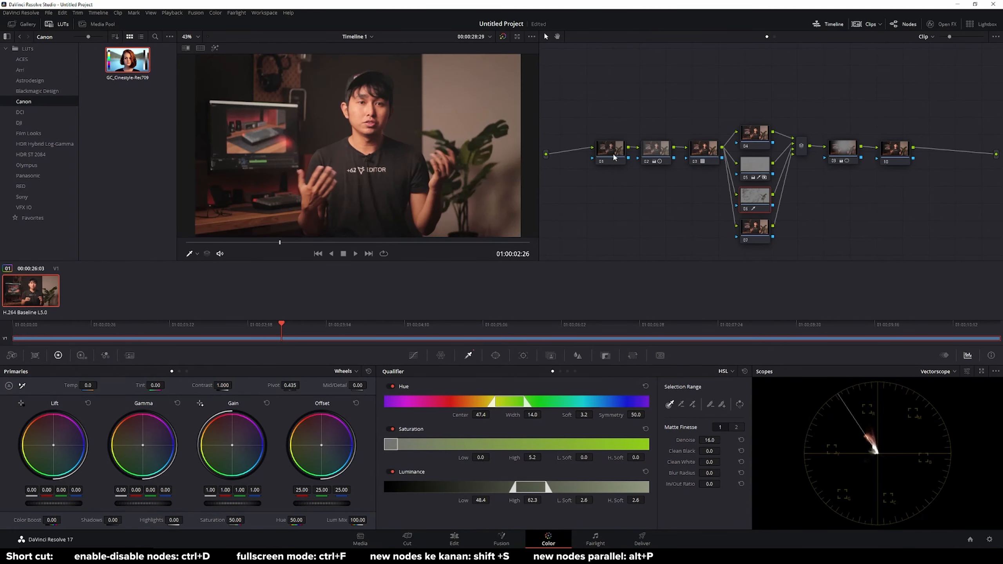
drag(233, 449, 232, 450)
drag(231, 445, 232, 447)
Step: On the fourth parallel node, sample the man's lips with the HSL qualifier while viewing the highlighted selection
click(755, 228)
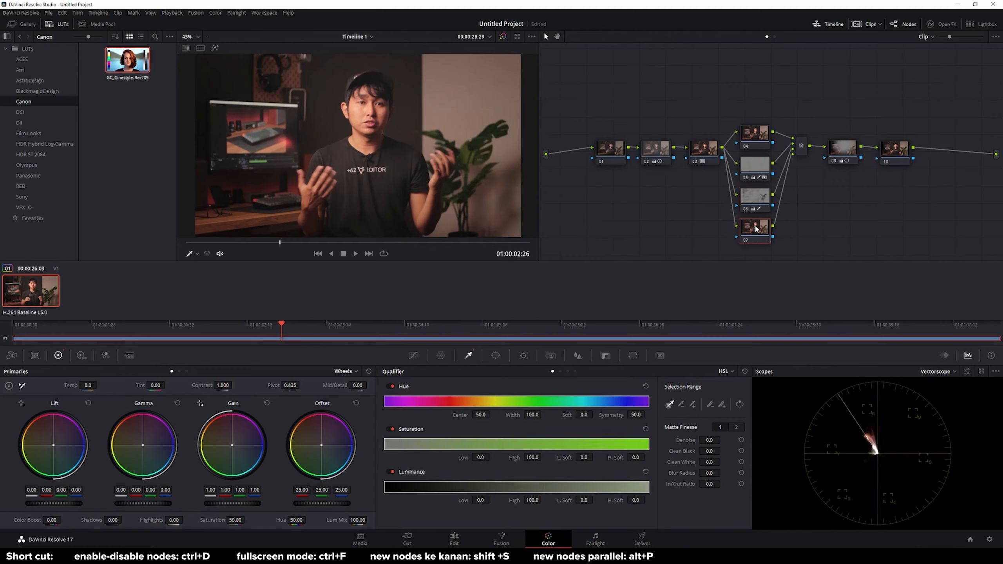
click(215, 48)
click(374, 121)
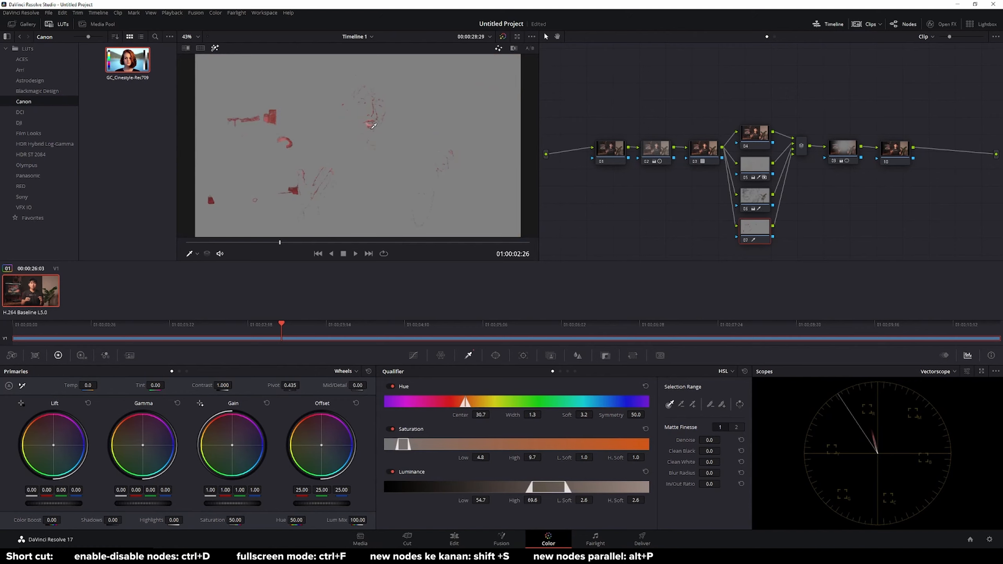
click(373, 124)
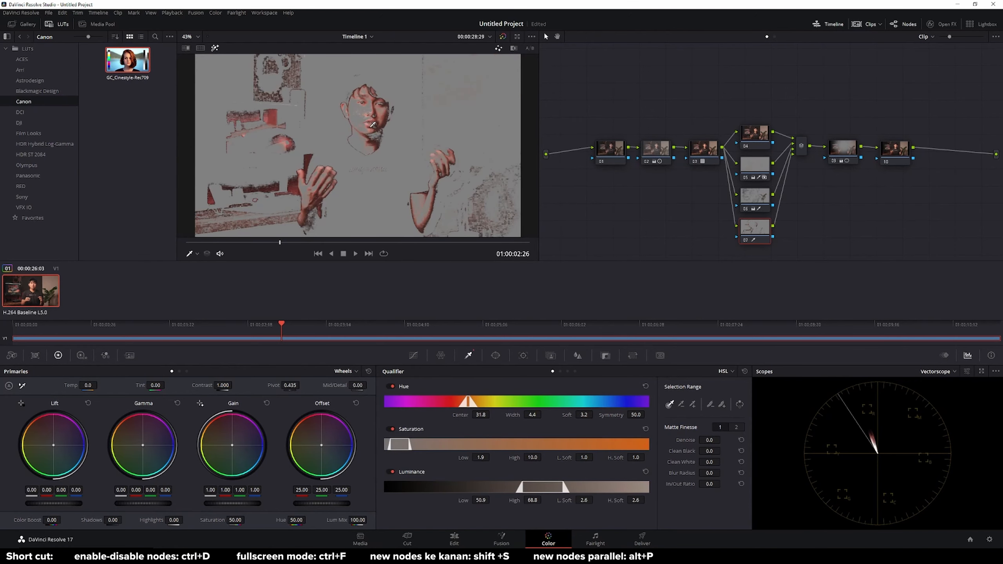
click(215, 48)
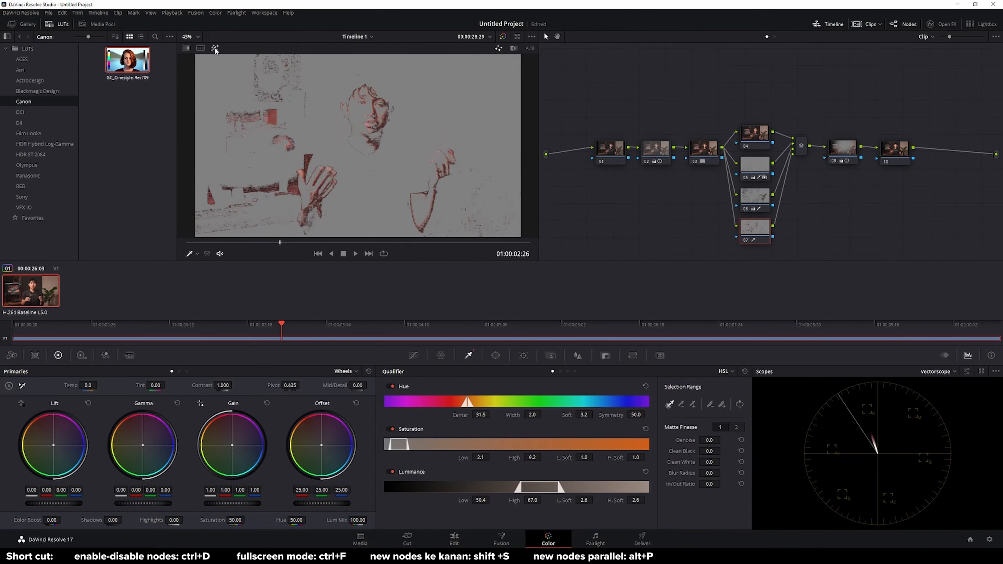
Step: Resample the man's lips with the qualifier, checking the highlighted selection, and set the matte denoise to 15.8
click(373, 121)
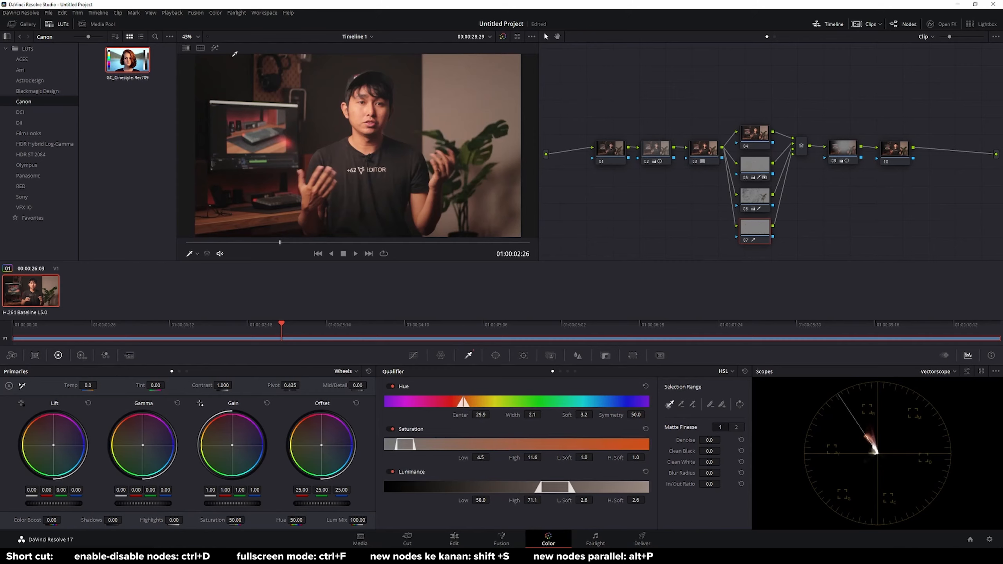
click(215, 49)
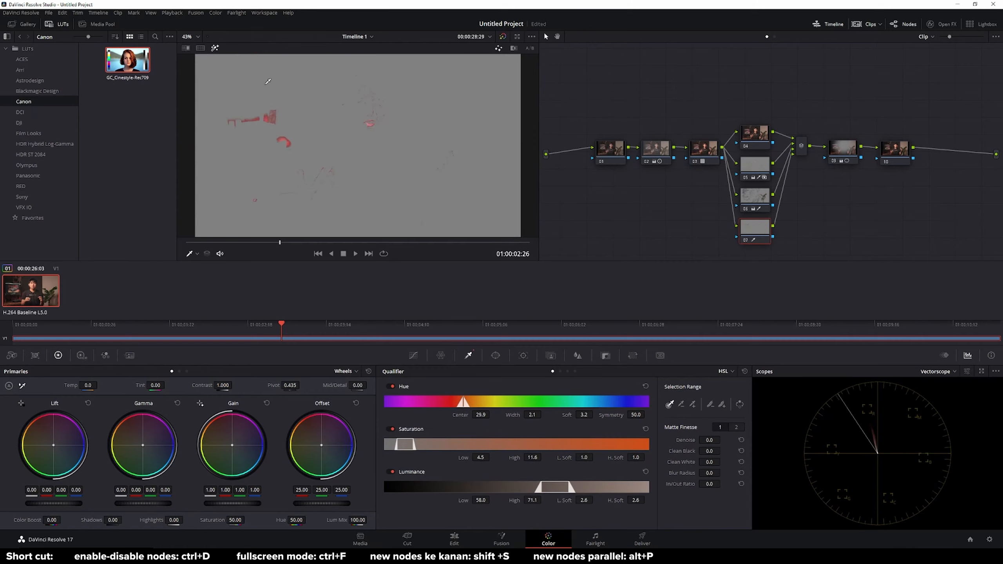
click(373, 123)
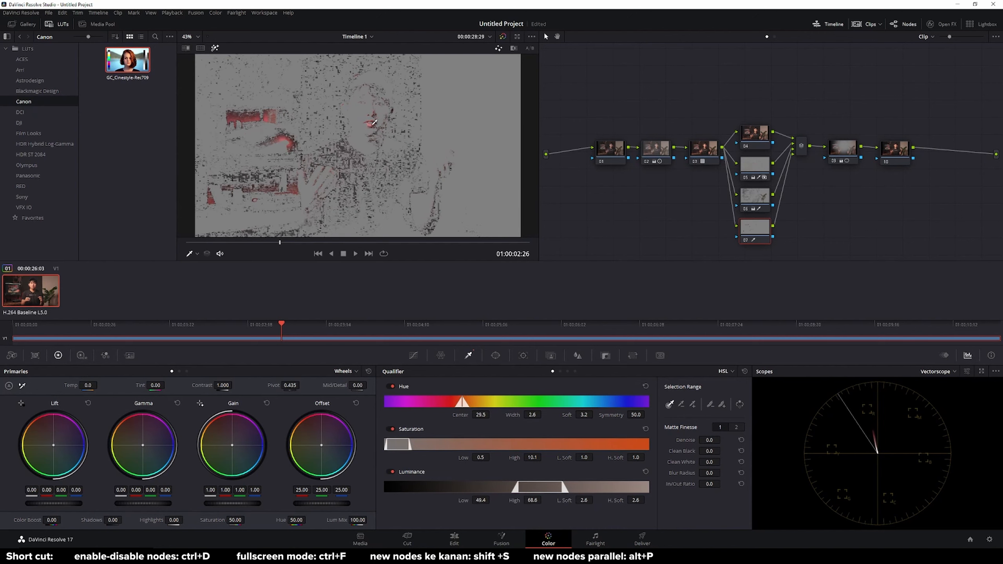
click(373, 123)
click(374, 125)
click(374, 124)
click(375, 124)
click(377, 123)
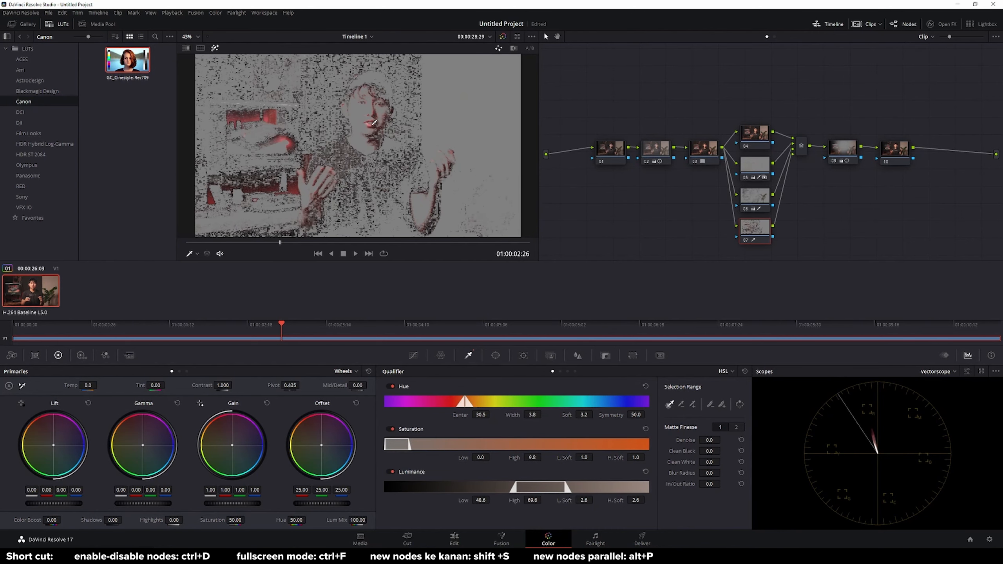
click(373, 123)
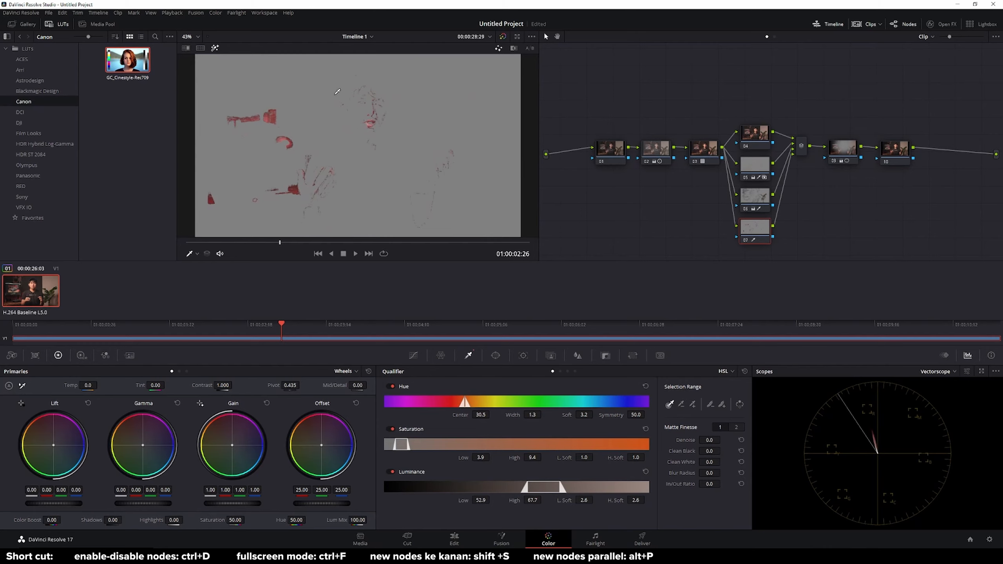
drag(710, 440, 757, 440)
Step: Add a circular window over the man's face and reshape it into an upright oval, about size 34.18 and aspect 34.21
click(495, 356)
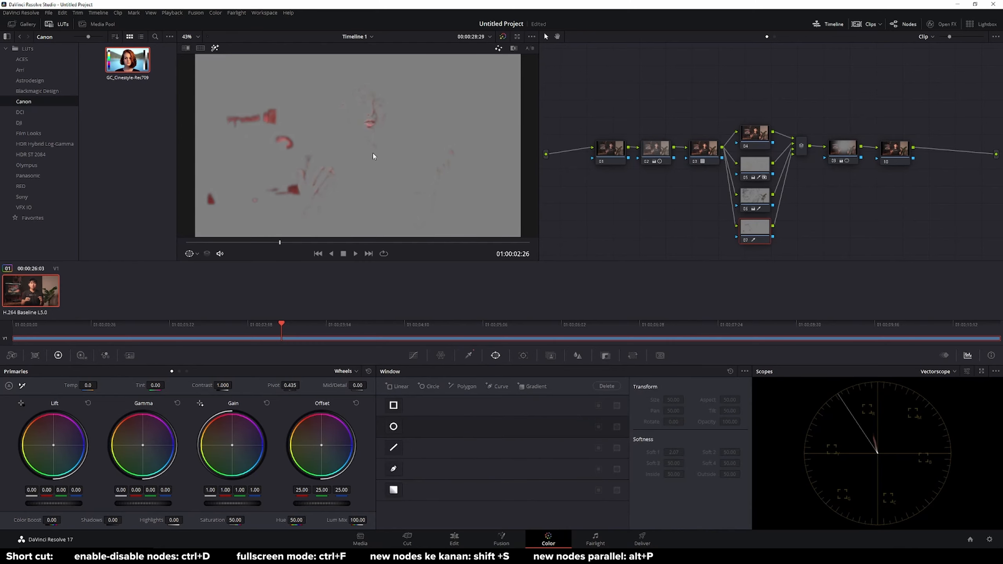
click(393, 426)
drag(382, 142, 391, 109)
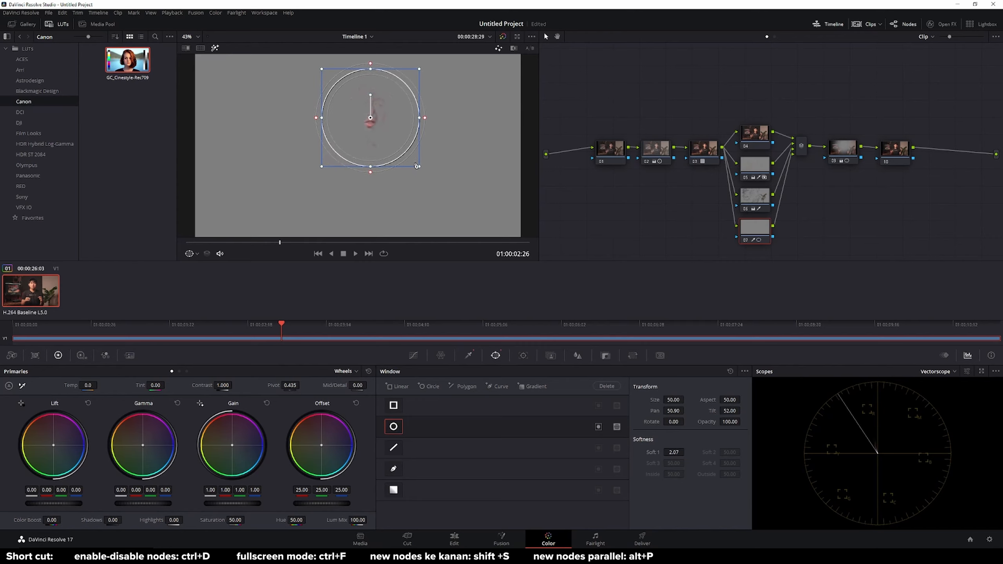
drag(419, 168, 409, 190)
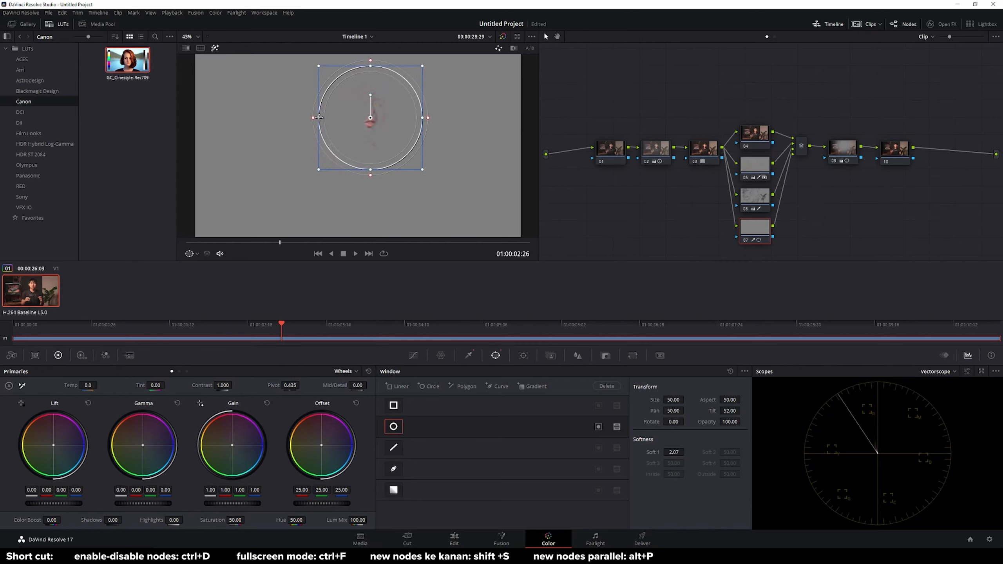
drag(317, 118, 337, 122)
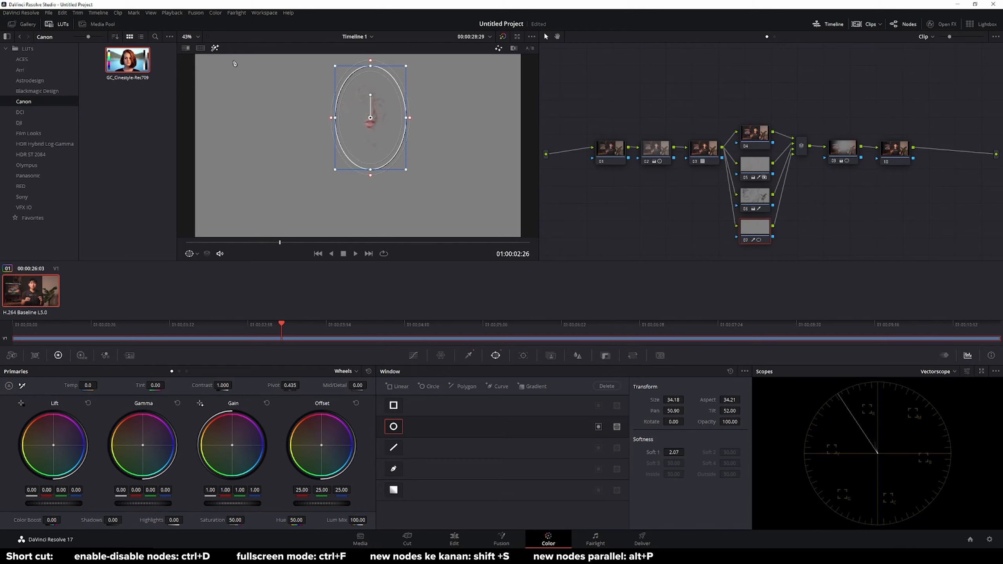
Step: Shift the lip key's saturation range to about 6.4–11.9 and turn off the highlight view
click(472, 356)
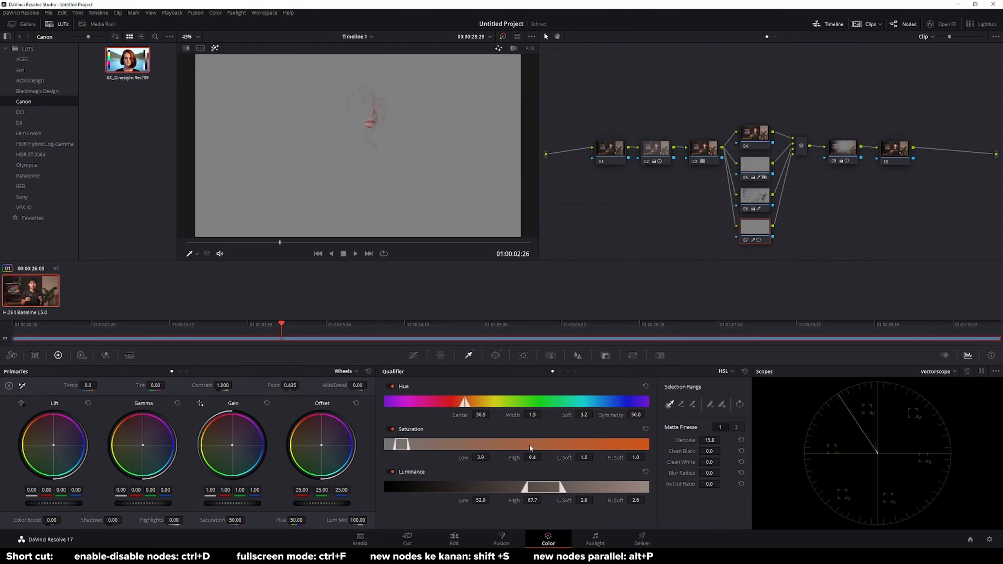
mouse_move(406, 441)
mouse_down()
mouse_move(398, 443)
mouse_move(410, 443)
mouse_up()
click(215, 48)
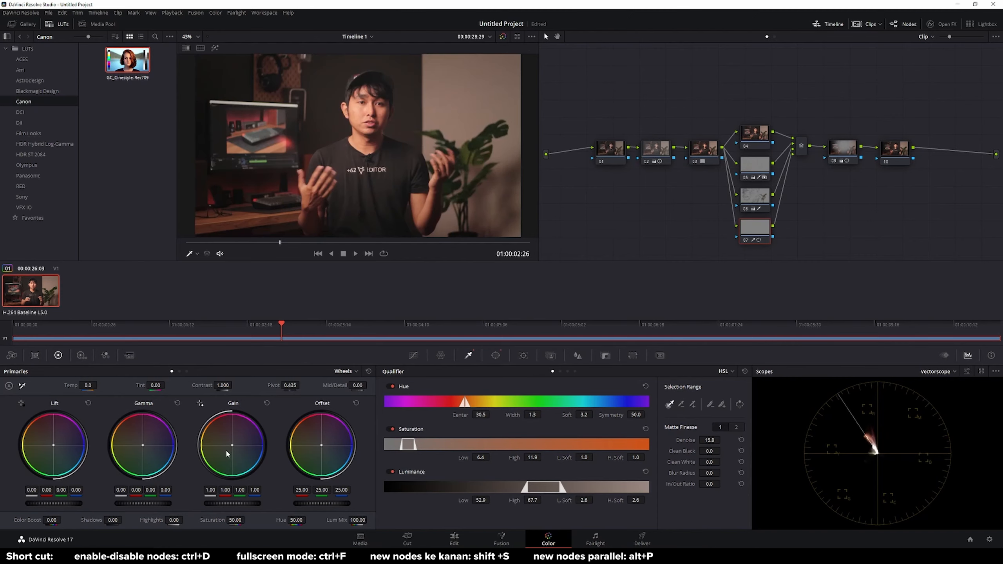
Step: Warm the lips node's gain to red 1.25, green 0.95, blue 0.76 with the Parade scope shown, and adjust its key output gain
drag(232, 445, 231, 443)
click(947, 375)
click(941, 385)
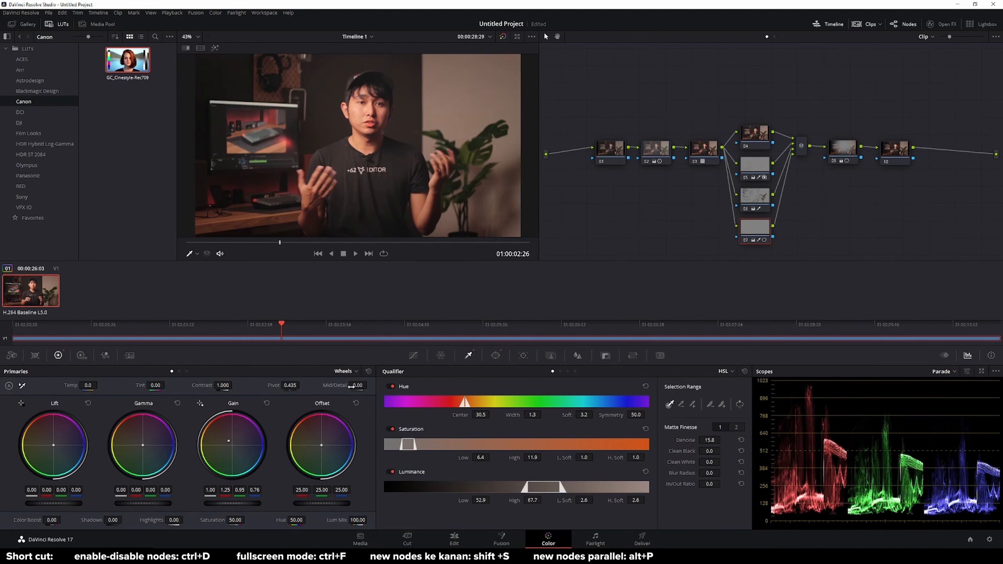
click(607, 356)
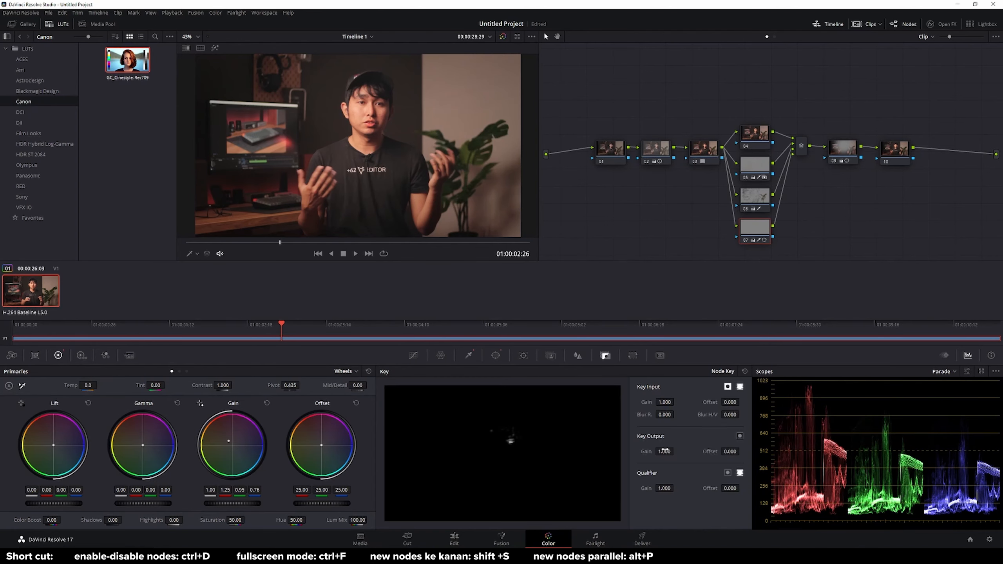
drag(676, 451, 664, 451)
Step: Select the skin, plant and lips nodes together and compare the image with them disabled and enabled
click(437, 357)
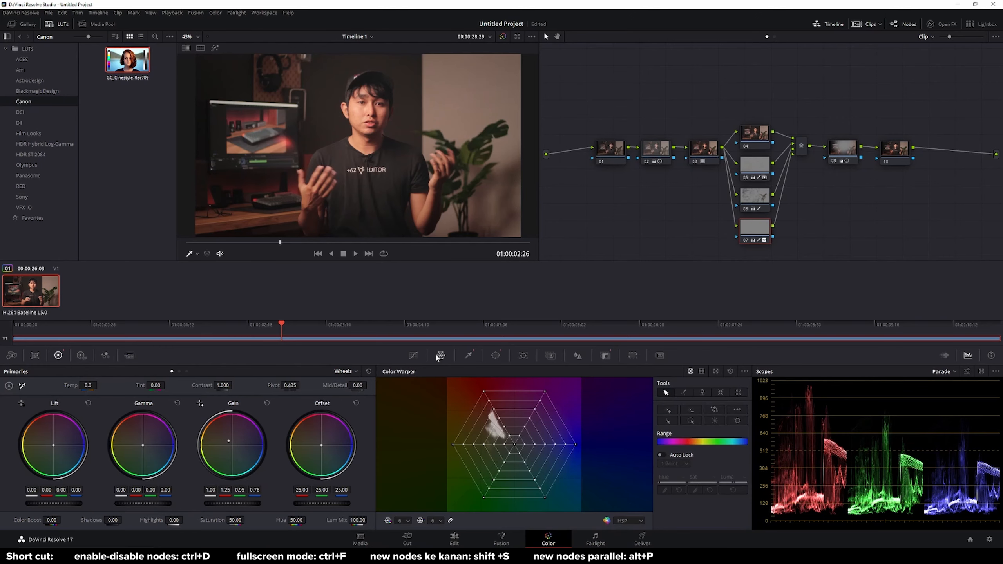
mouse_move(761, 236)
mouse_down()
mouse_move(763, 188)
mouse_move(796, 174)
mouse_move(742, 242)
mouse_up()
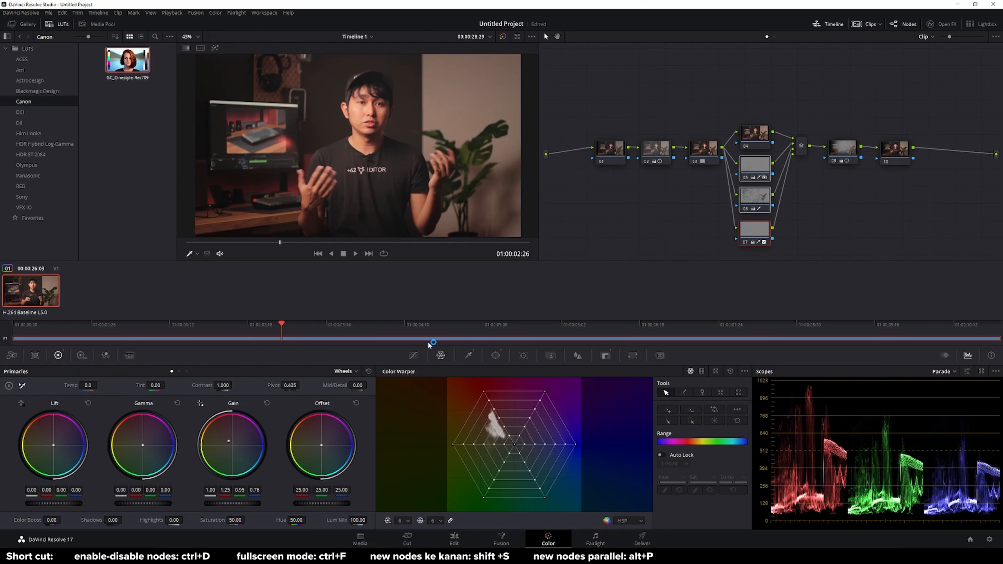
click(413, 355)
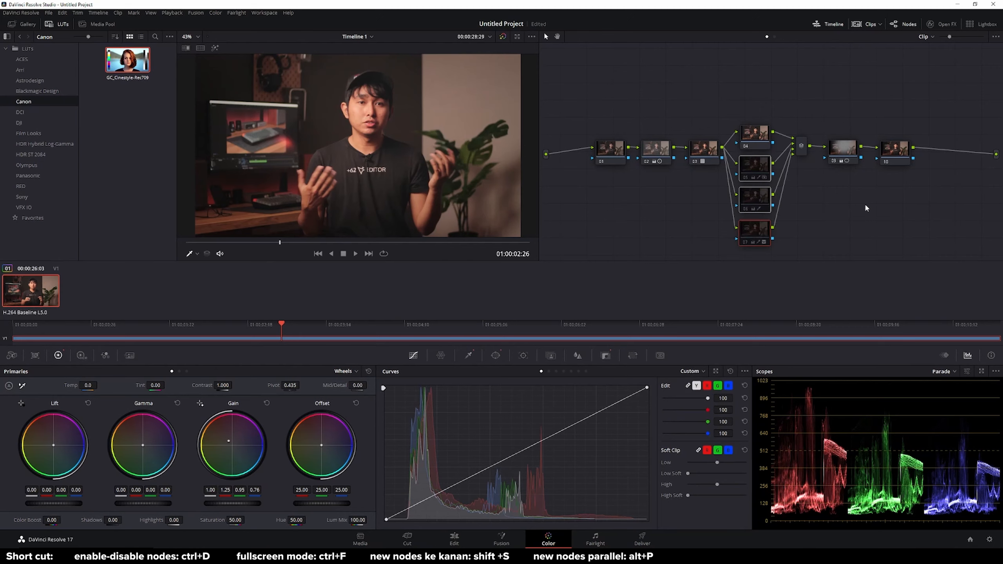
key(ctrl+d)
key(ctrl+d)
key(ctrl+d)
key(ctrl+d)
key(ctrl+d)
key(ctrl+d)
key(ctrl+d)
key(ctrl+d)
key(ctrl+d)
key(ctrl+d)
Step: On the first parallel node, shift the gain colour balance to red 0.91, green 1.03, blue 1.00
click(749, 134)
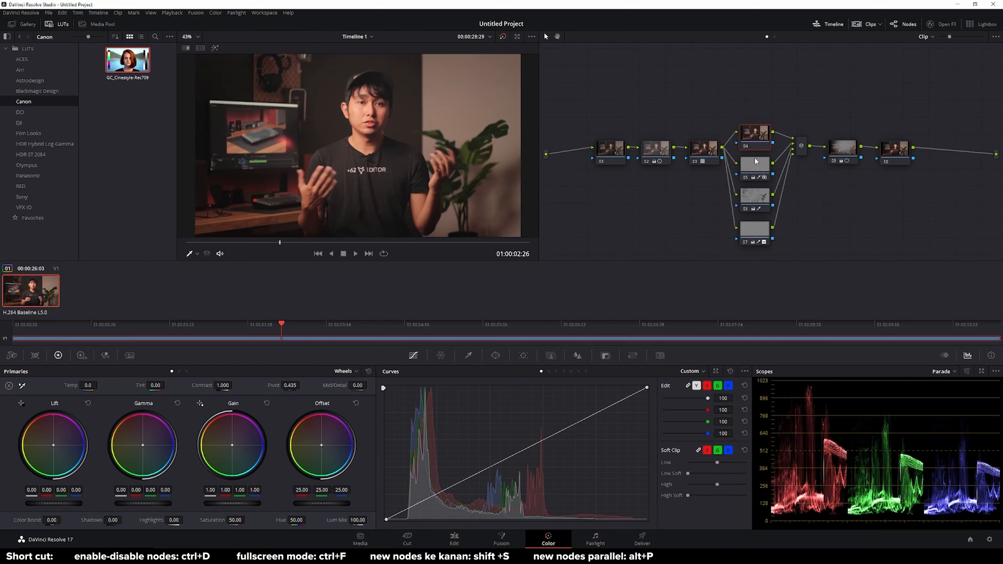
mouse_move(232, 445)
mouse_down()
mouse_move(178, 450)
mouse_move(232, 446)
mouse_up()
double_click(227, 456)
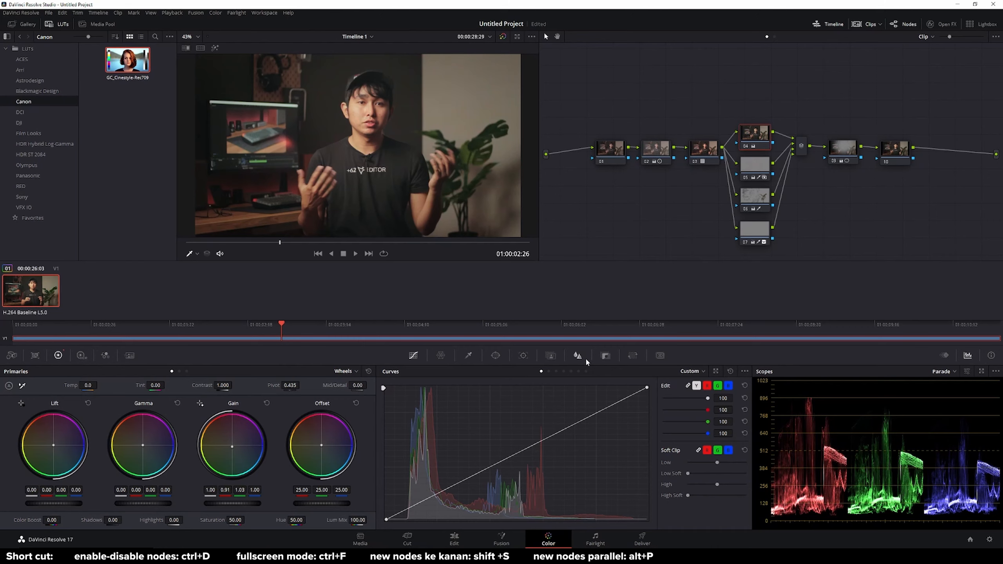
Step: Set the first parallel node's key output gain to 0.410 and its offset to red 20.84, green 25.84, blue 27.52
click(604, 356)
drag(664, 452, 381, 440)
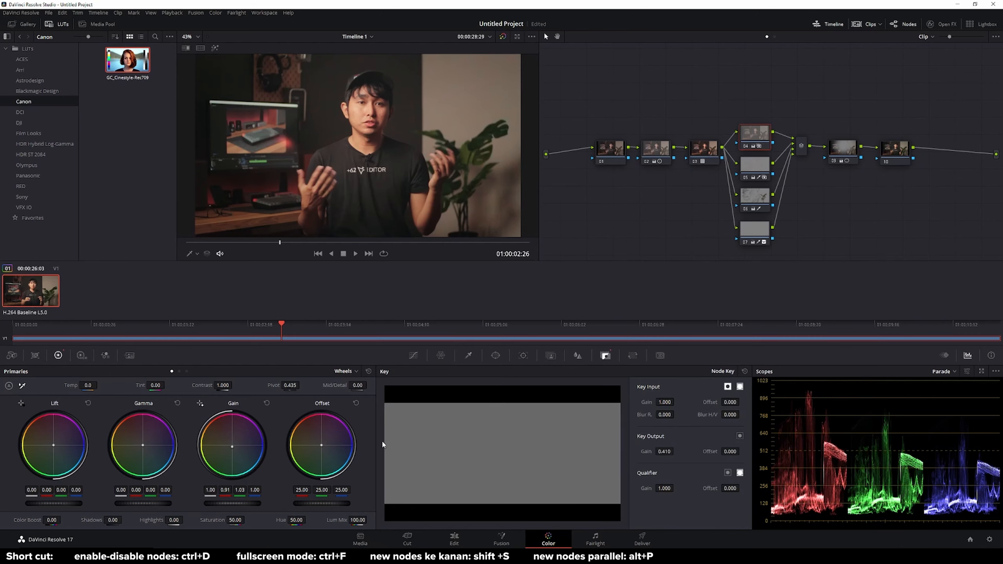
drag(322, 445, 322, 448)
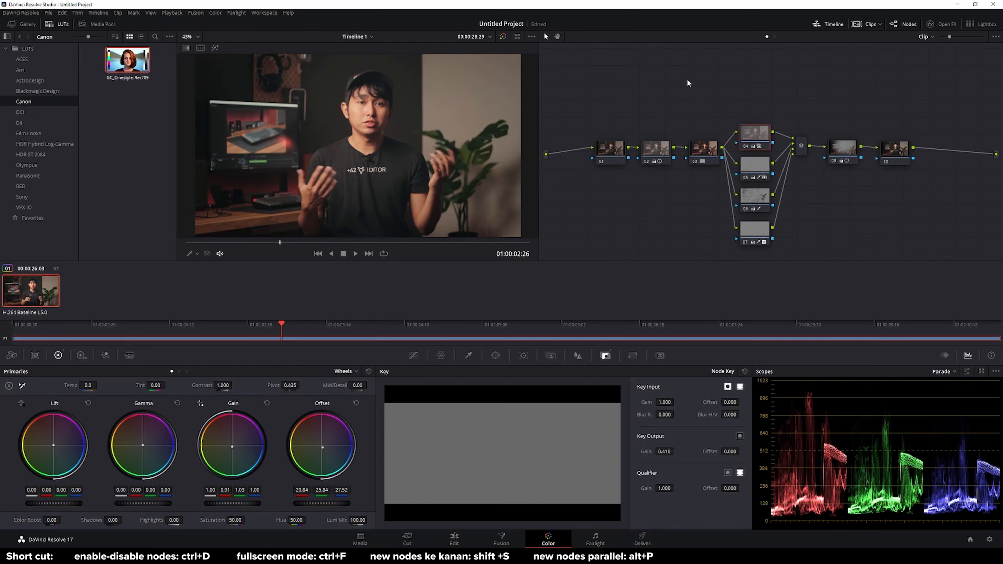
Step: Select every node and compare the image with the whole grade disabled and enabled
click(616, 157)
drag(640, 112, 941, 285)
key(ctrl+d)
key(ctrl+d)
key(ctrl+d)
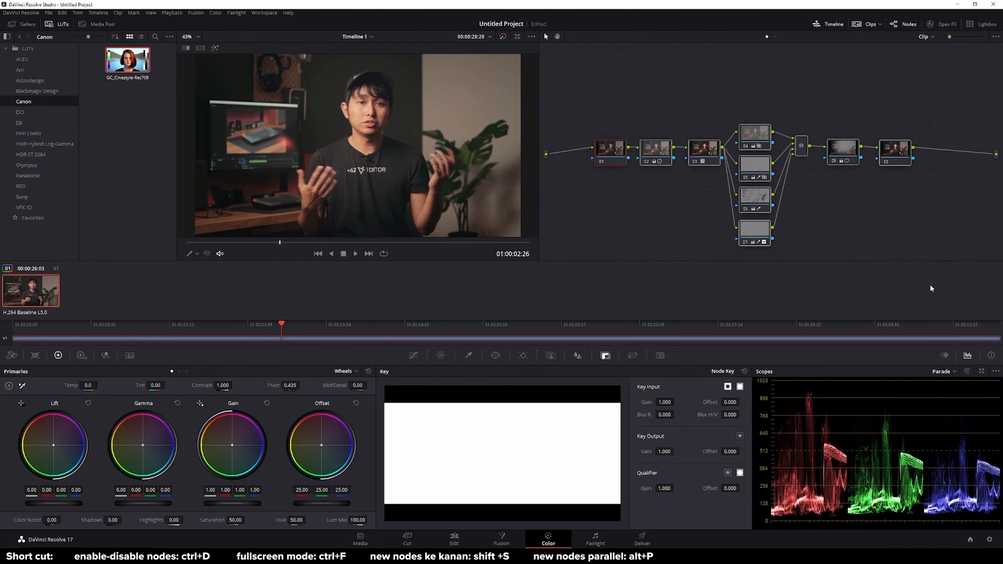
click(902, 182)
Step: On the last node, slightly sharpen the image by lowering the linked blur radius on all channels
click(891, 157)
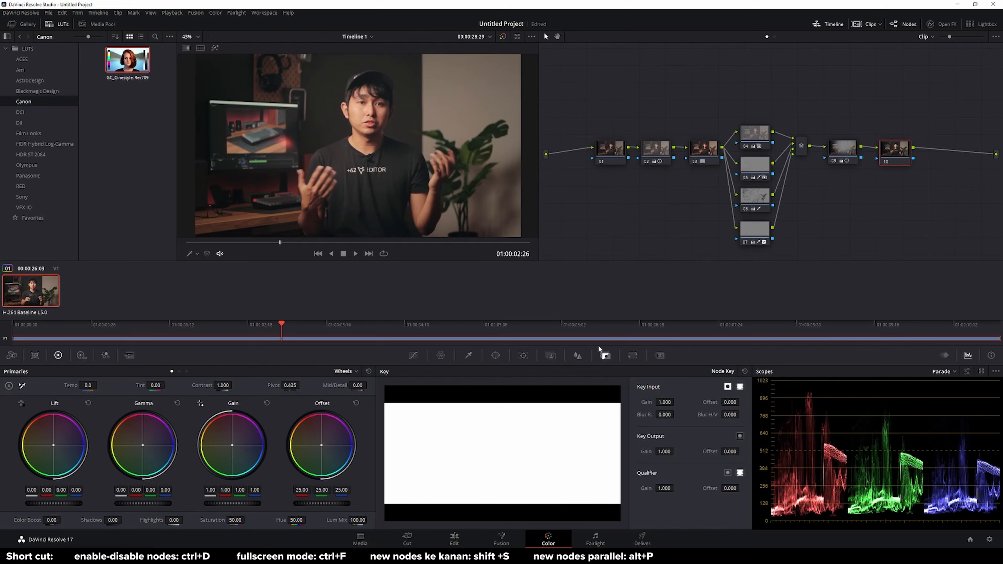
click(578, 355)
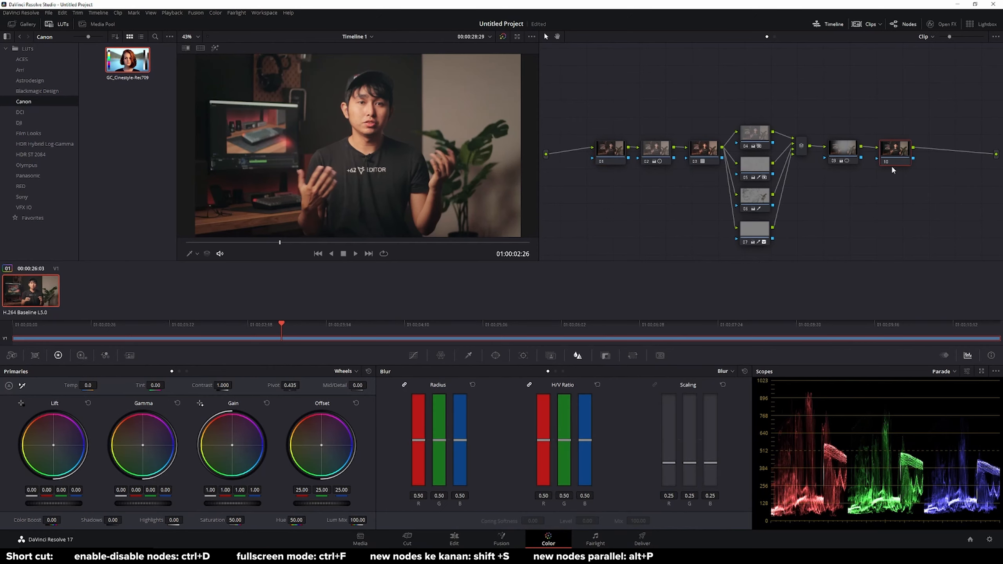
drag(430, 445, 421, 439)
scroll(420, 439, down, 1)
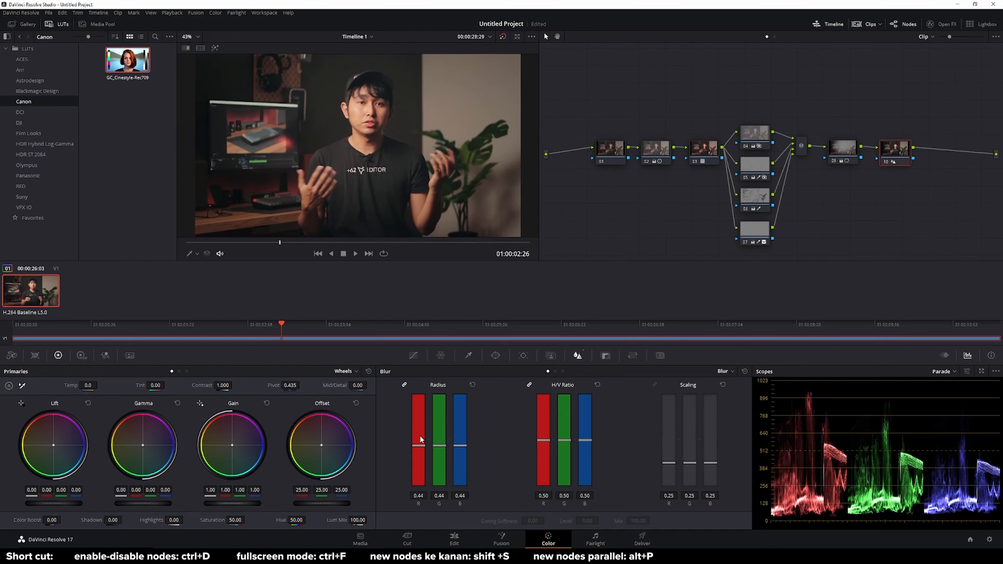
scroll(421, 439, down, 10)
scroll(419, 441, up, 1)
scroll(419, 447, up, 11)
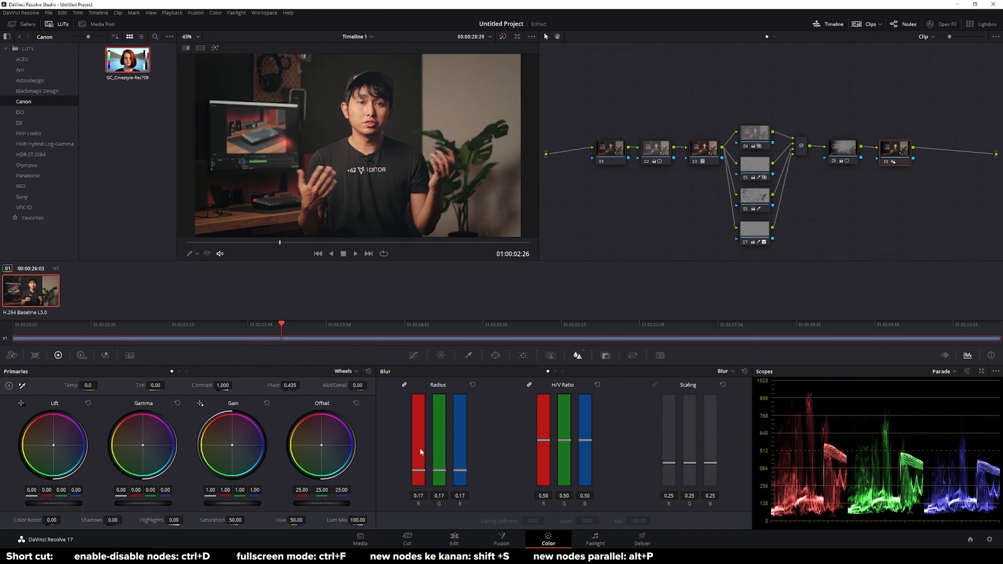
scroll(441, 443, up, 1)
drag(441, 442, 440, 446)
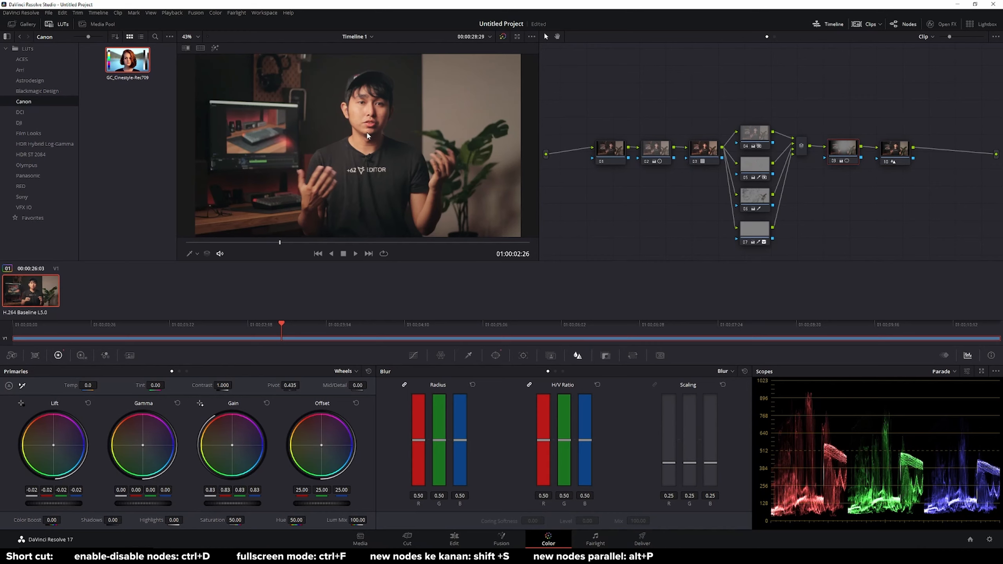
Step: Find the Face Refinement effect by searching "face", apply it to the first node and analyse the man's face
click(605, 152)
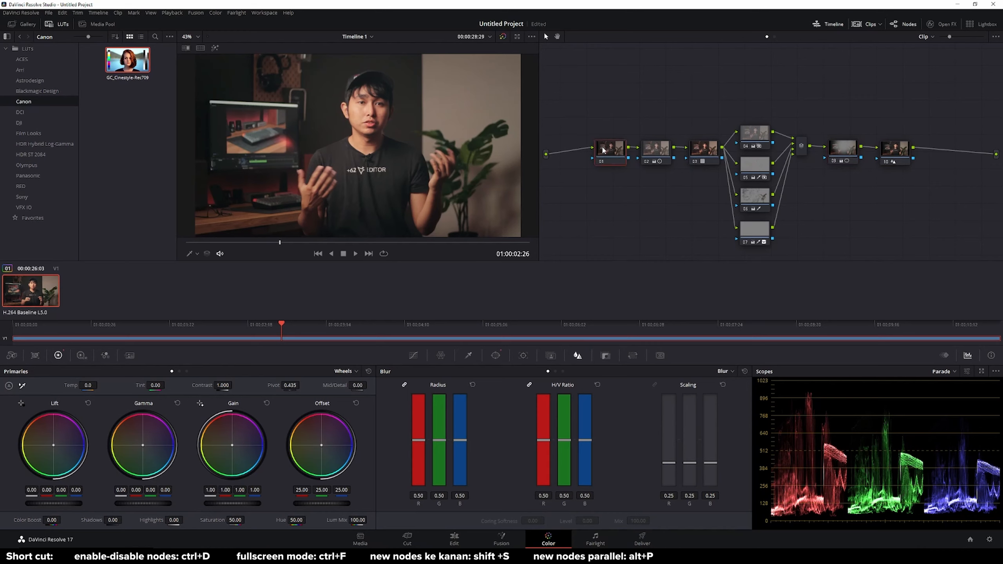
click(946, 25)
click(930, 54)
text(face)
drag(896, 69, 594, 148)
click(914, 81)
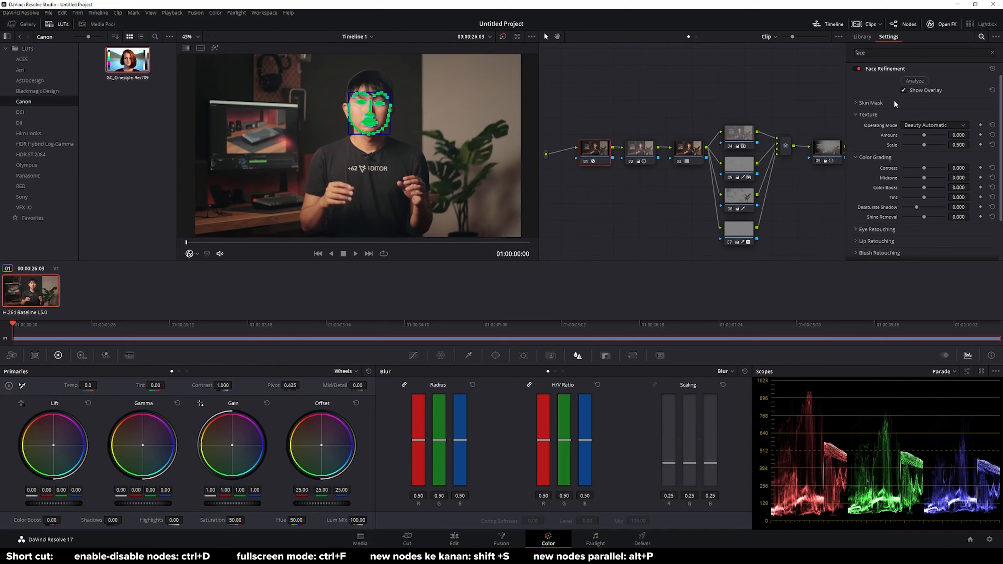
Step: Hide the face overlay and set Face Refinement's texture amount to 0.729, scale to 0.550 and contrast to 0.486
click(904, 91)
click(904, 90)
click(904, 90)
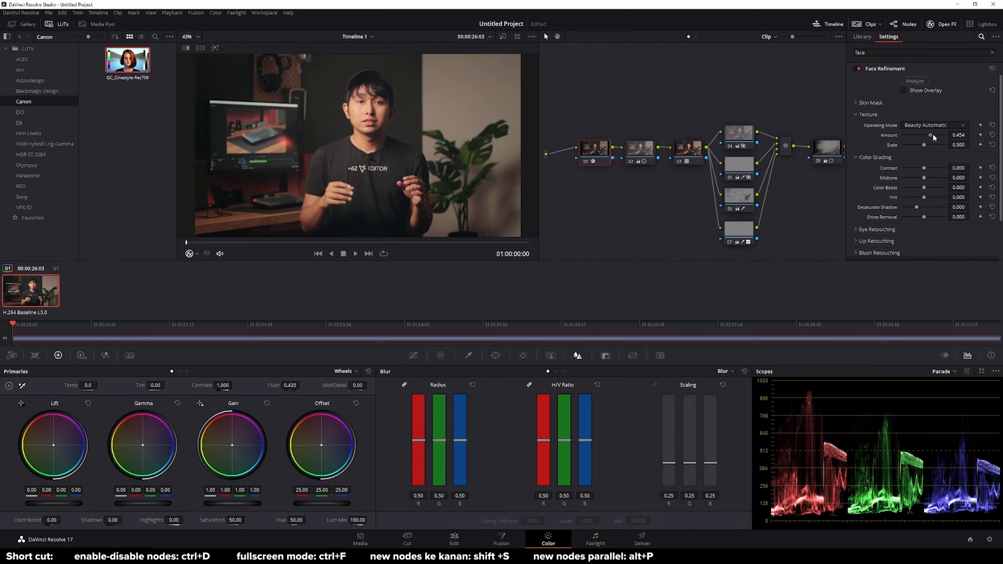
drag(924, 145, 921, 145)
click(932, 168)
drag(932, 169, 935, 169)
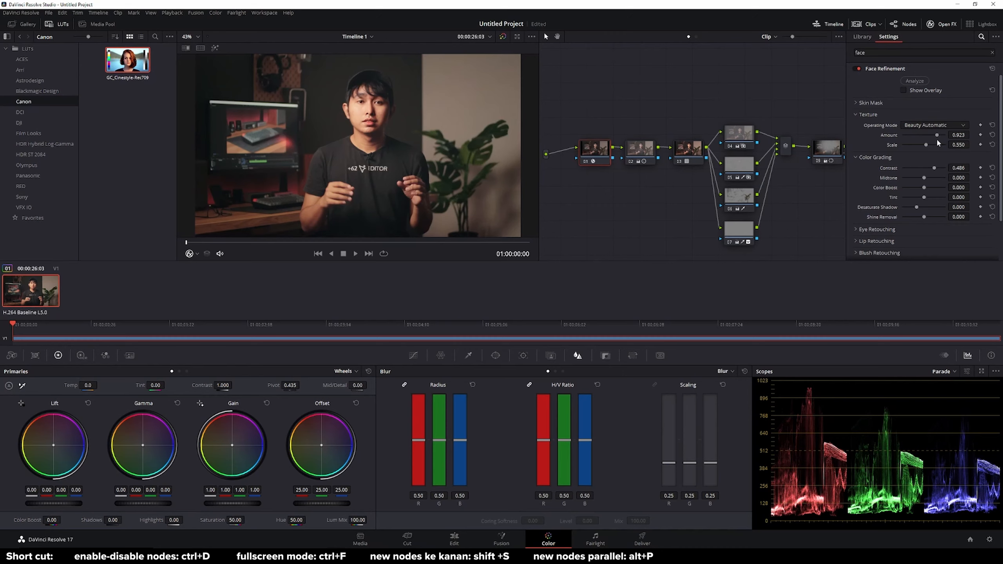
drag(934, 137, 933, 136)
Step: Compare the image with the Face Refinement node disabled and enabled, and close the effects library
key(ctrl+d)
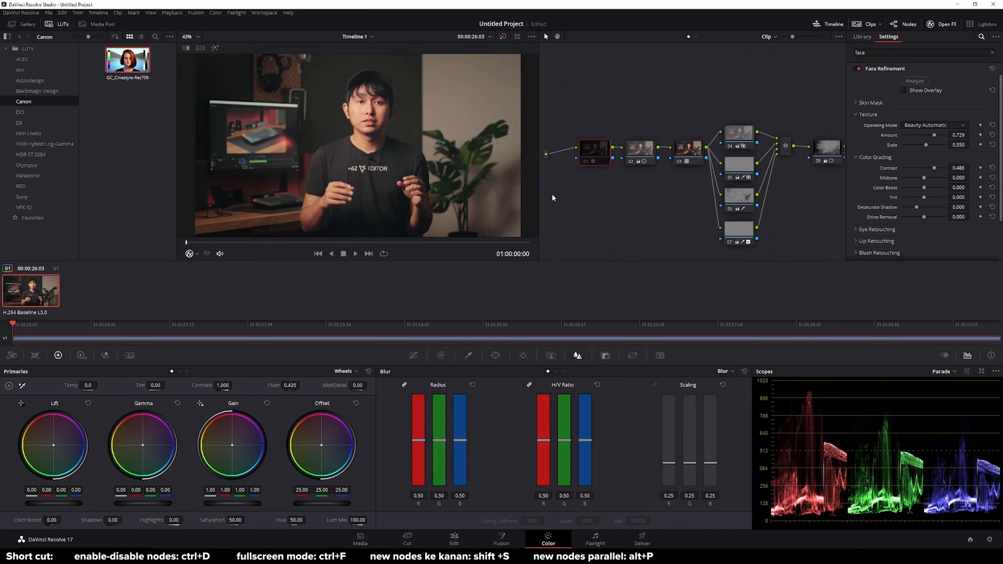
key(ctrl+d)
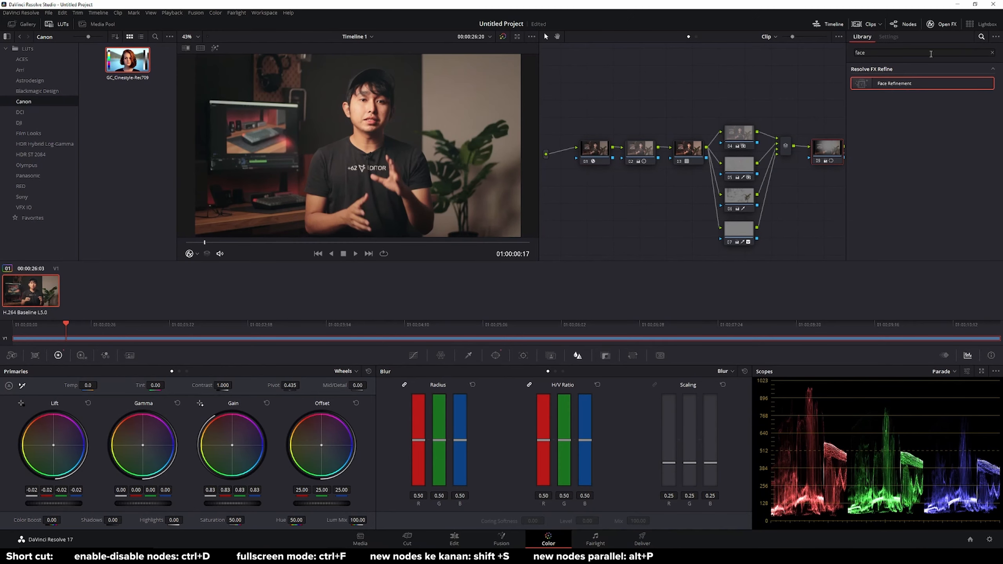
click(945, 25)
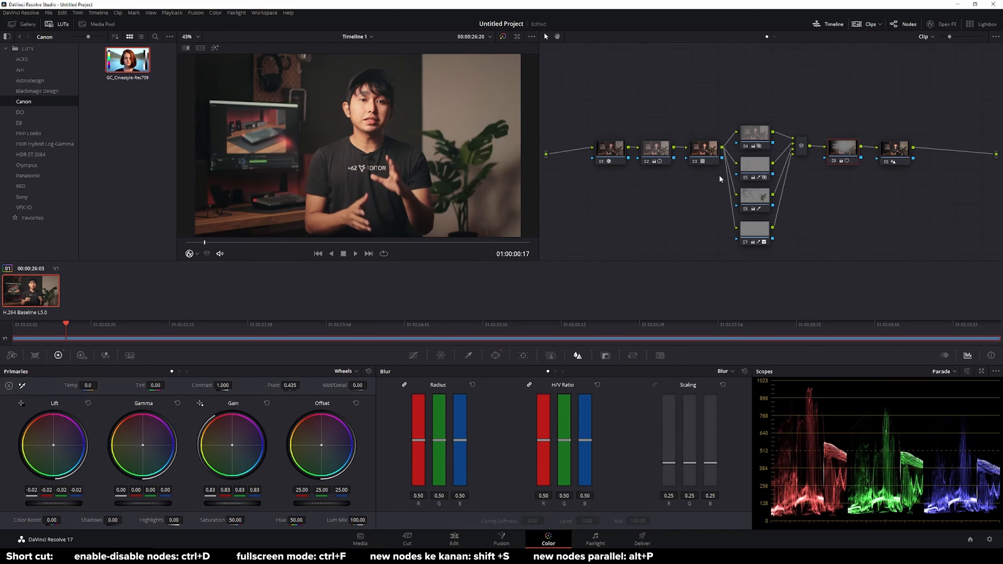
Step: Raise the key output gain of the skin node to 0.238
click(758, 205)
click(760, 177)
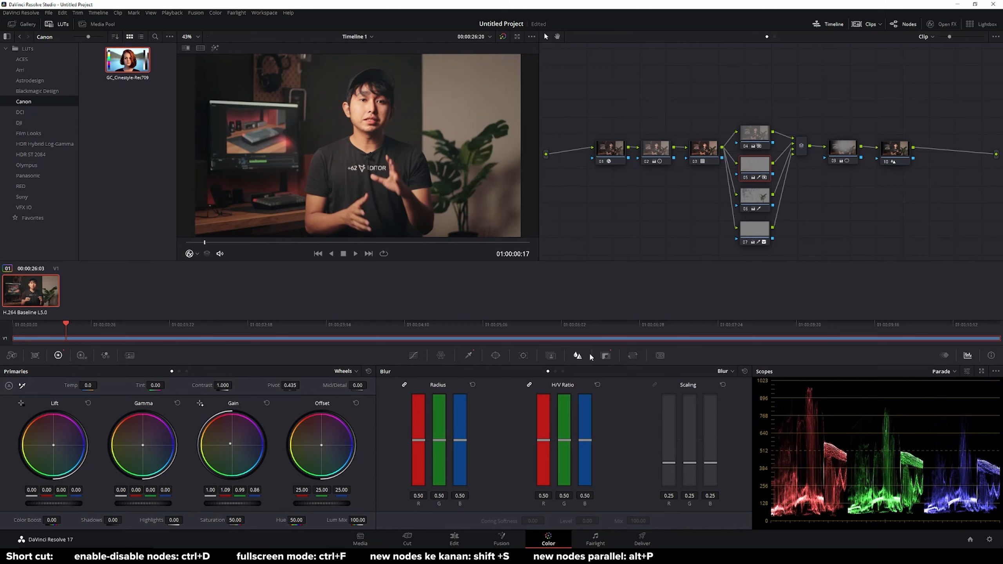
click(605, 355)
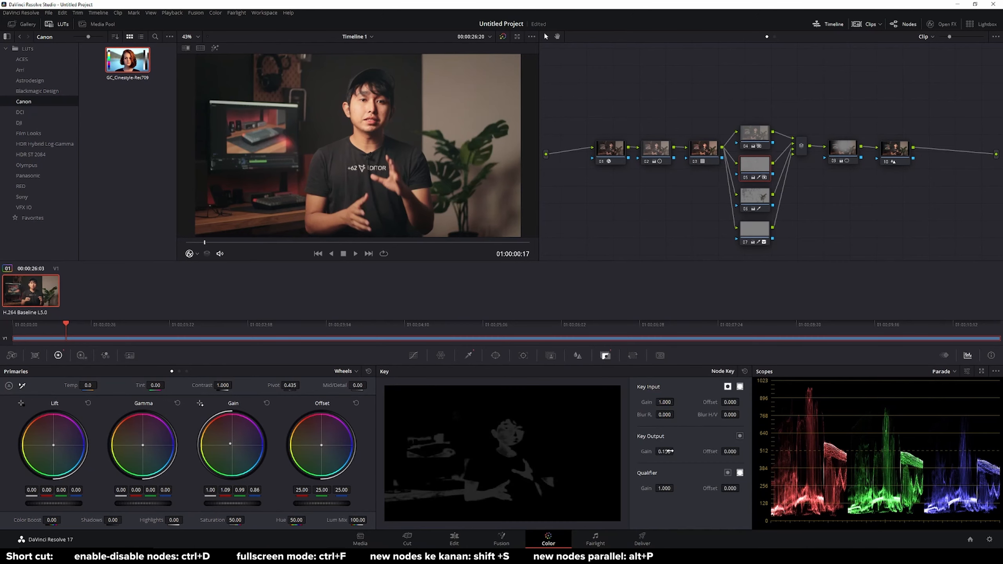
drag(665, 452, 672, 452)
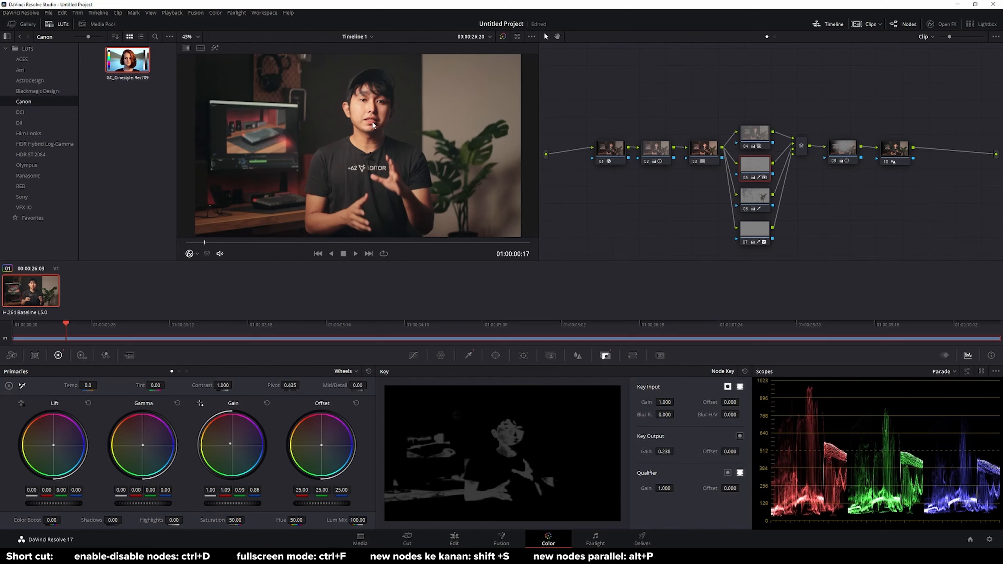
Step: On the plant node, slightly lower the upper midtones with a point on the custom curve
click(745, 203)
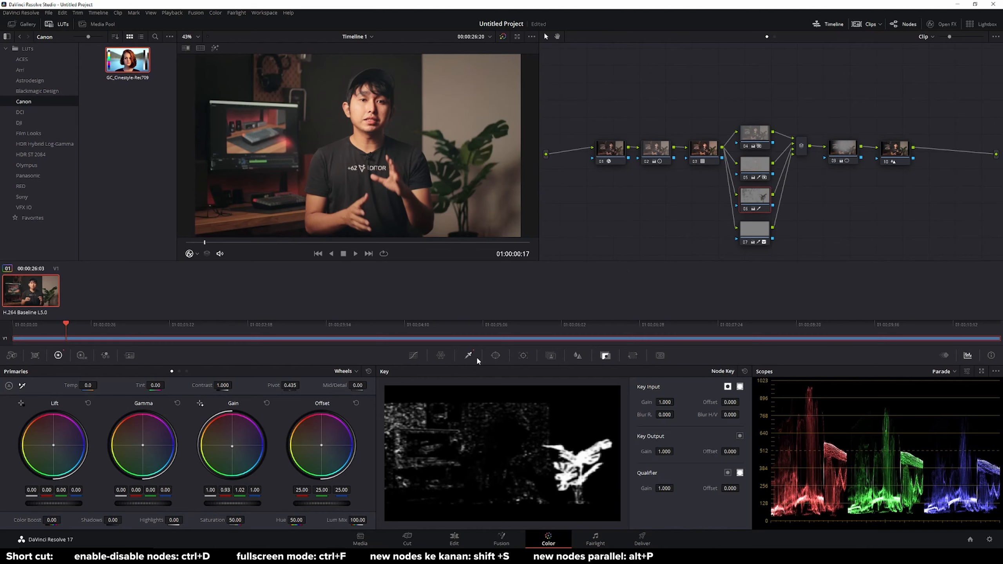
click(413, 355)
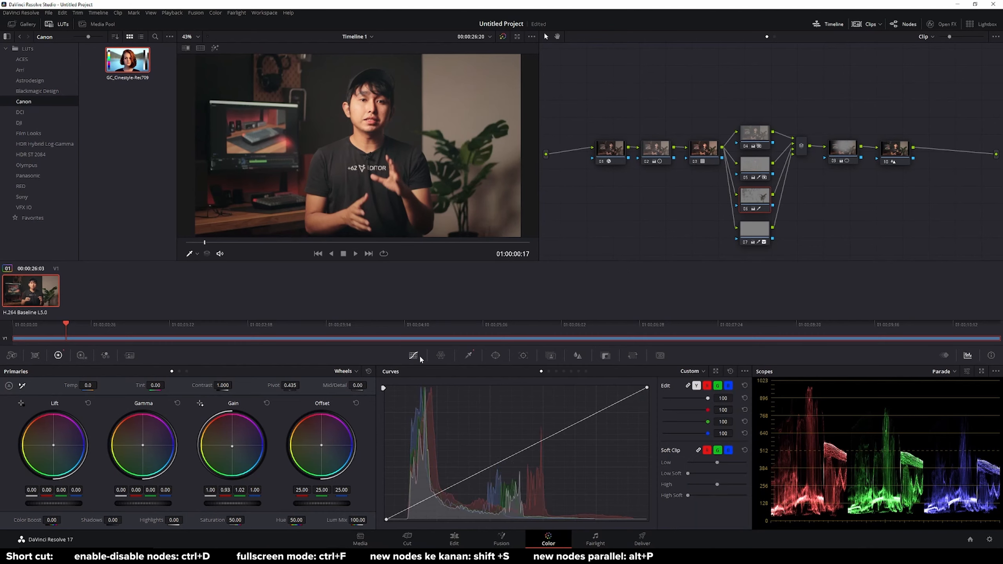
click(545, 450)
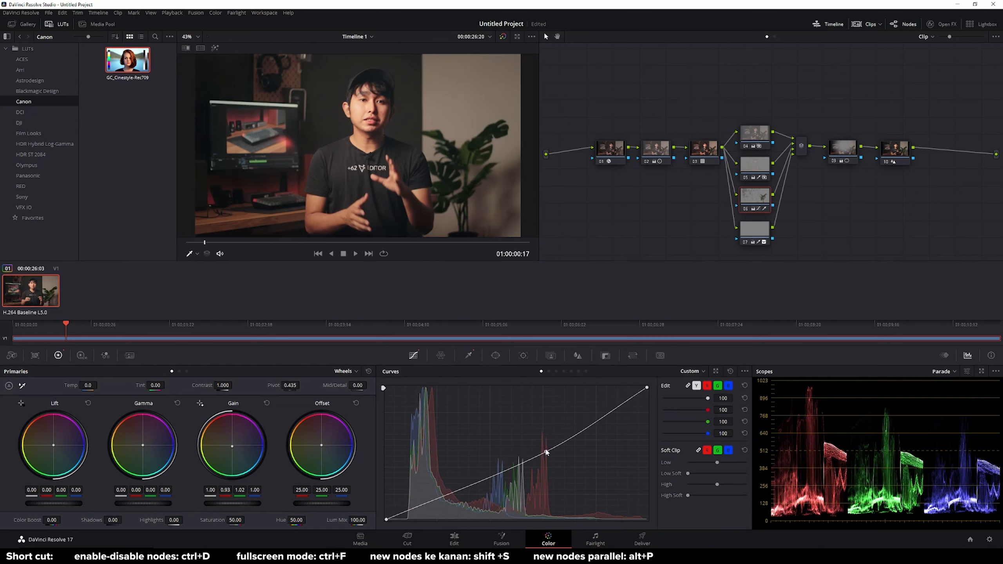
Step: Reshape the vignette node's circular window and position it around the man's face and upper body
click(839, 147)
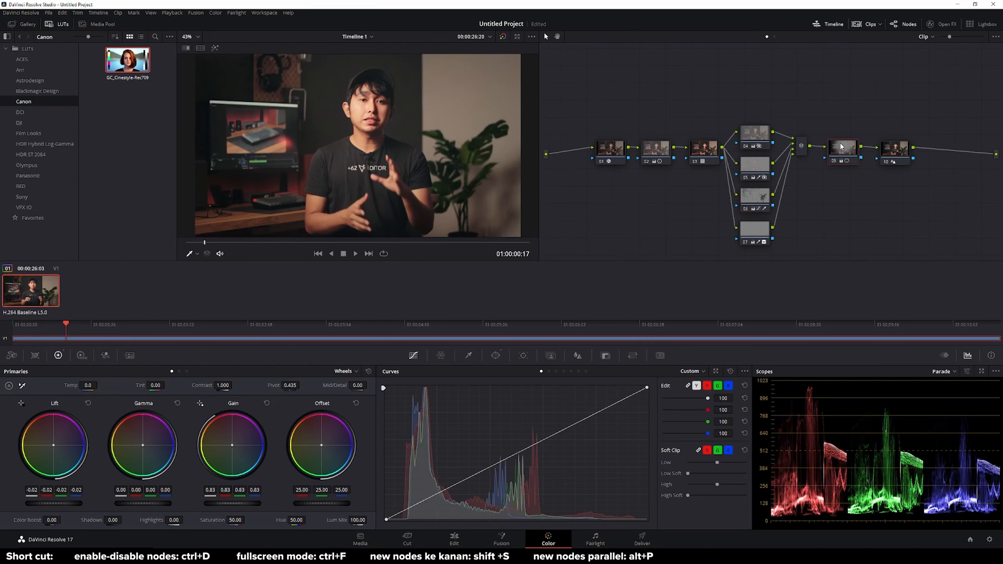
click(495, 356)
drag(475, 113, 411, 127)
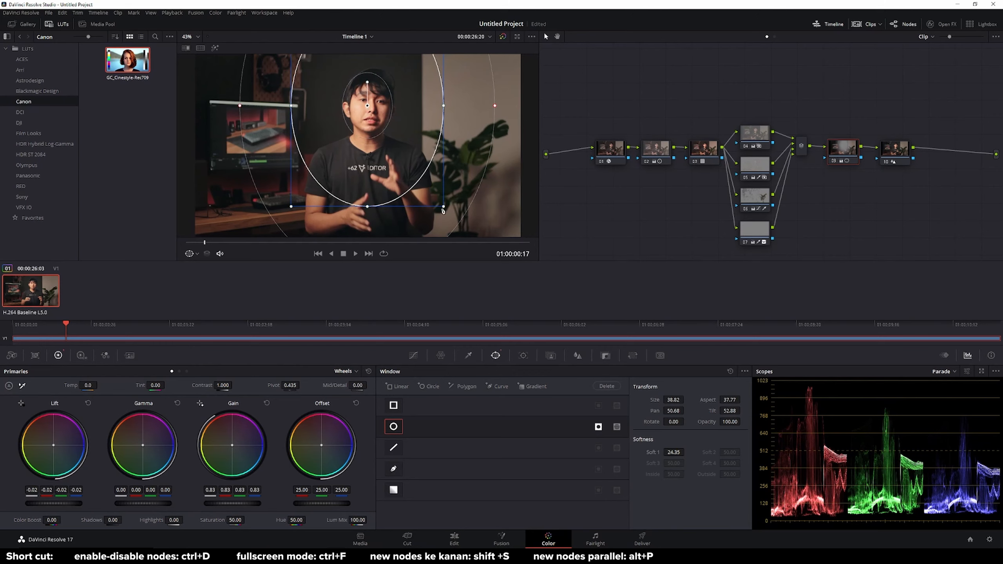
drag(402, 182, 401, 193)
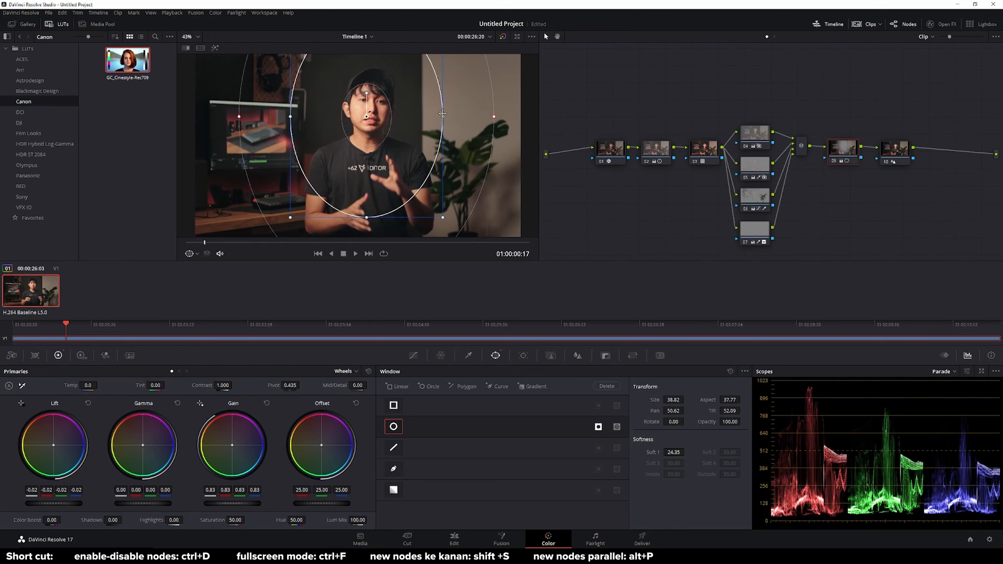
drag(447, 141, 467, 142)
Step: Try a cool blue gain tint and a warm orange lift tint on the last node, and undo both
click(886, 157)
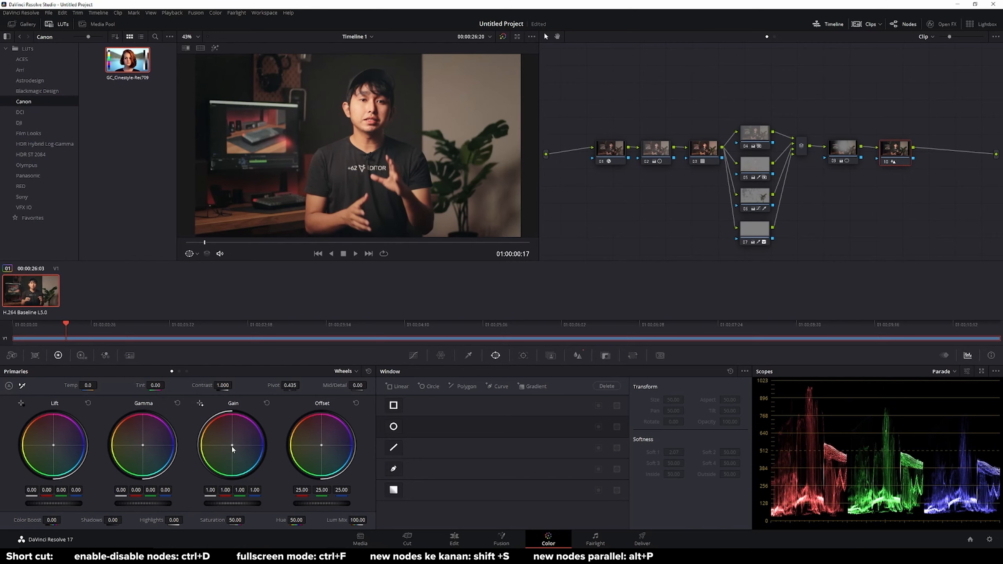
drag(233, 447, 228, 450)
drag(54, 448, 76, 453)
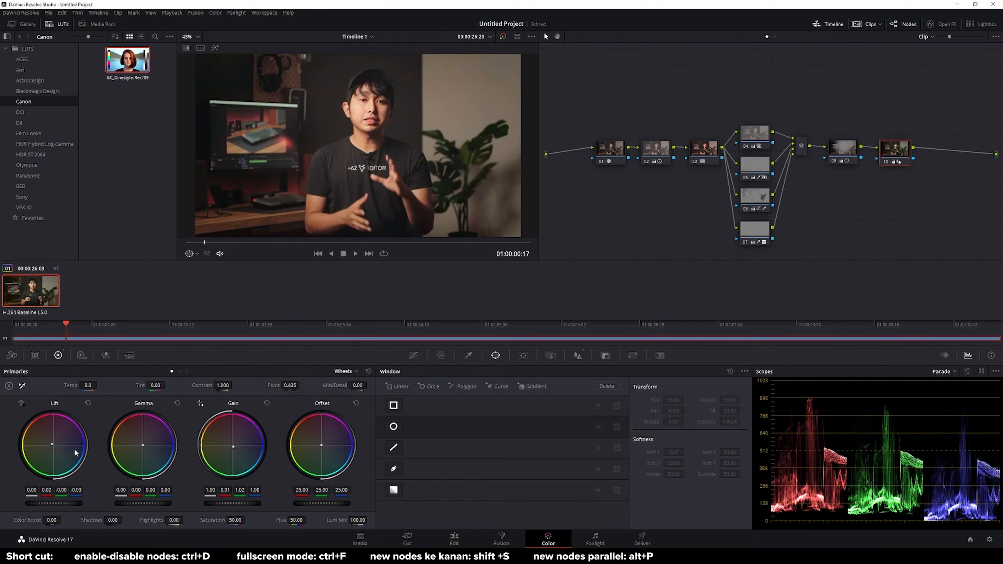
key(ctrl+z)
key(ctrl+z)
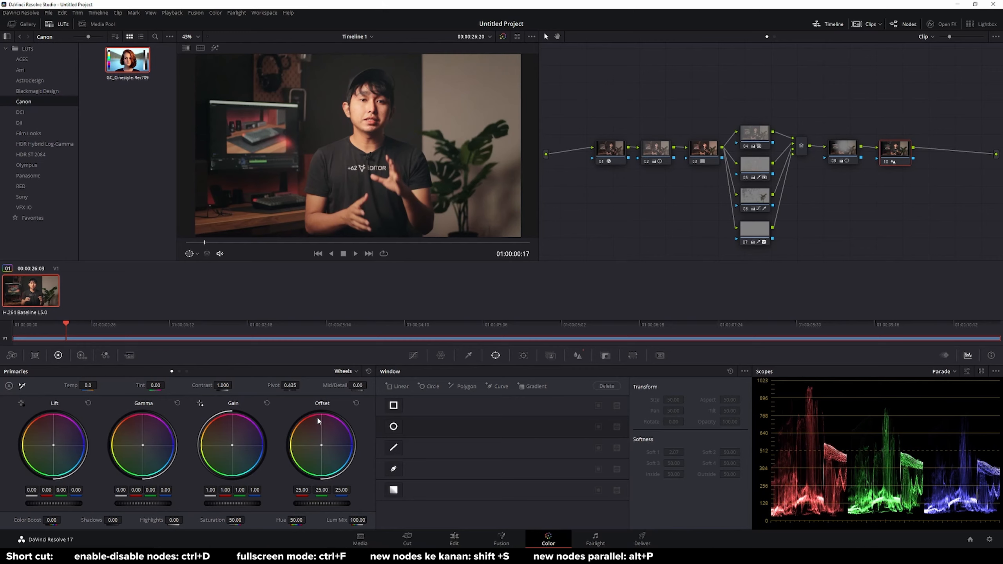
Step: Compare the image with all the grading nodes disabled and enabled together
drag(546, 74, 930, 245)
key(ctrl+d)
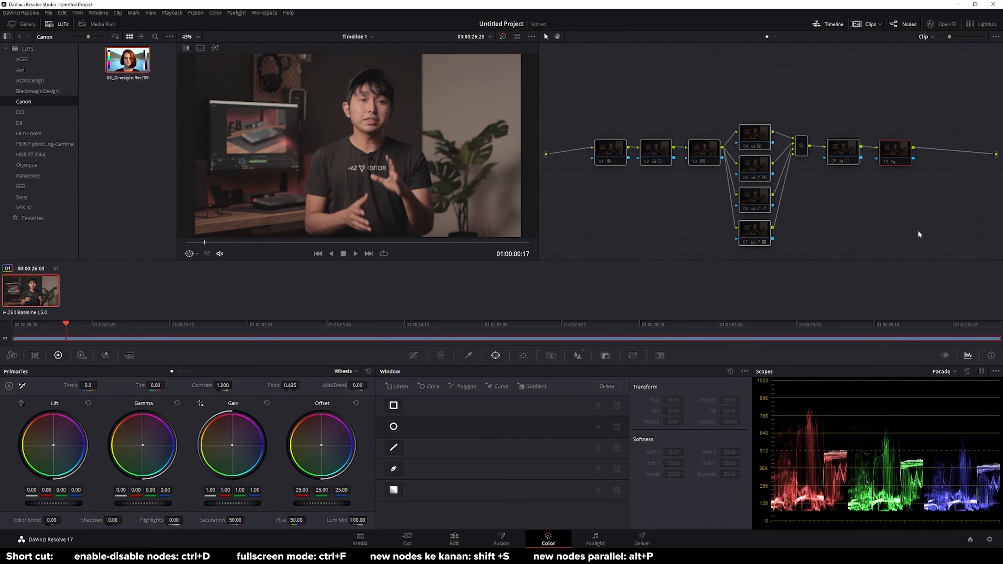
key(ctrl+d)
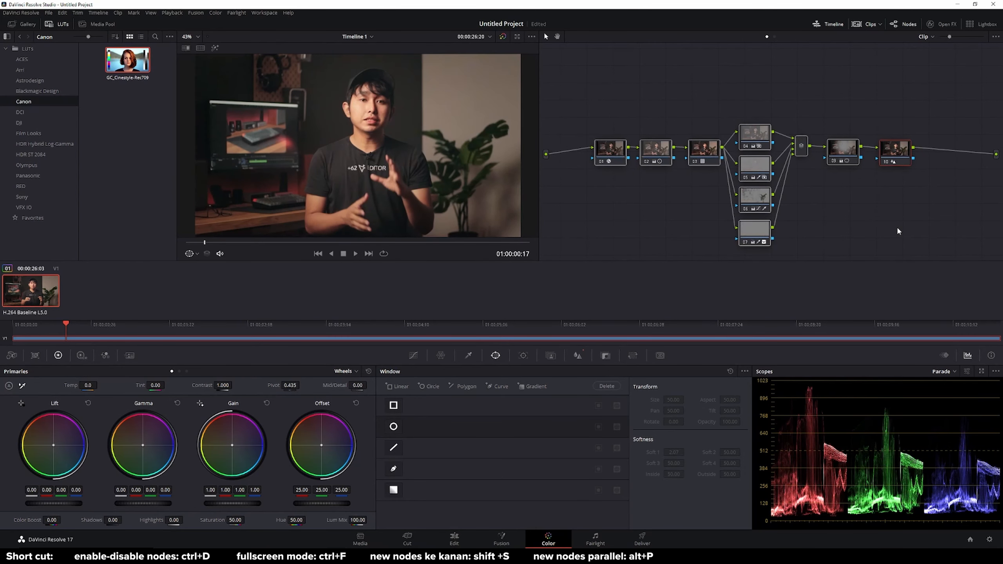